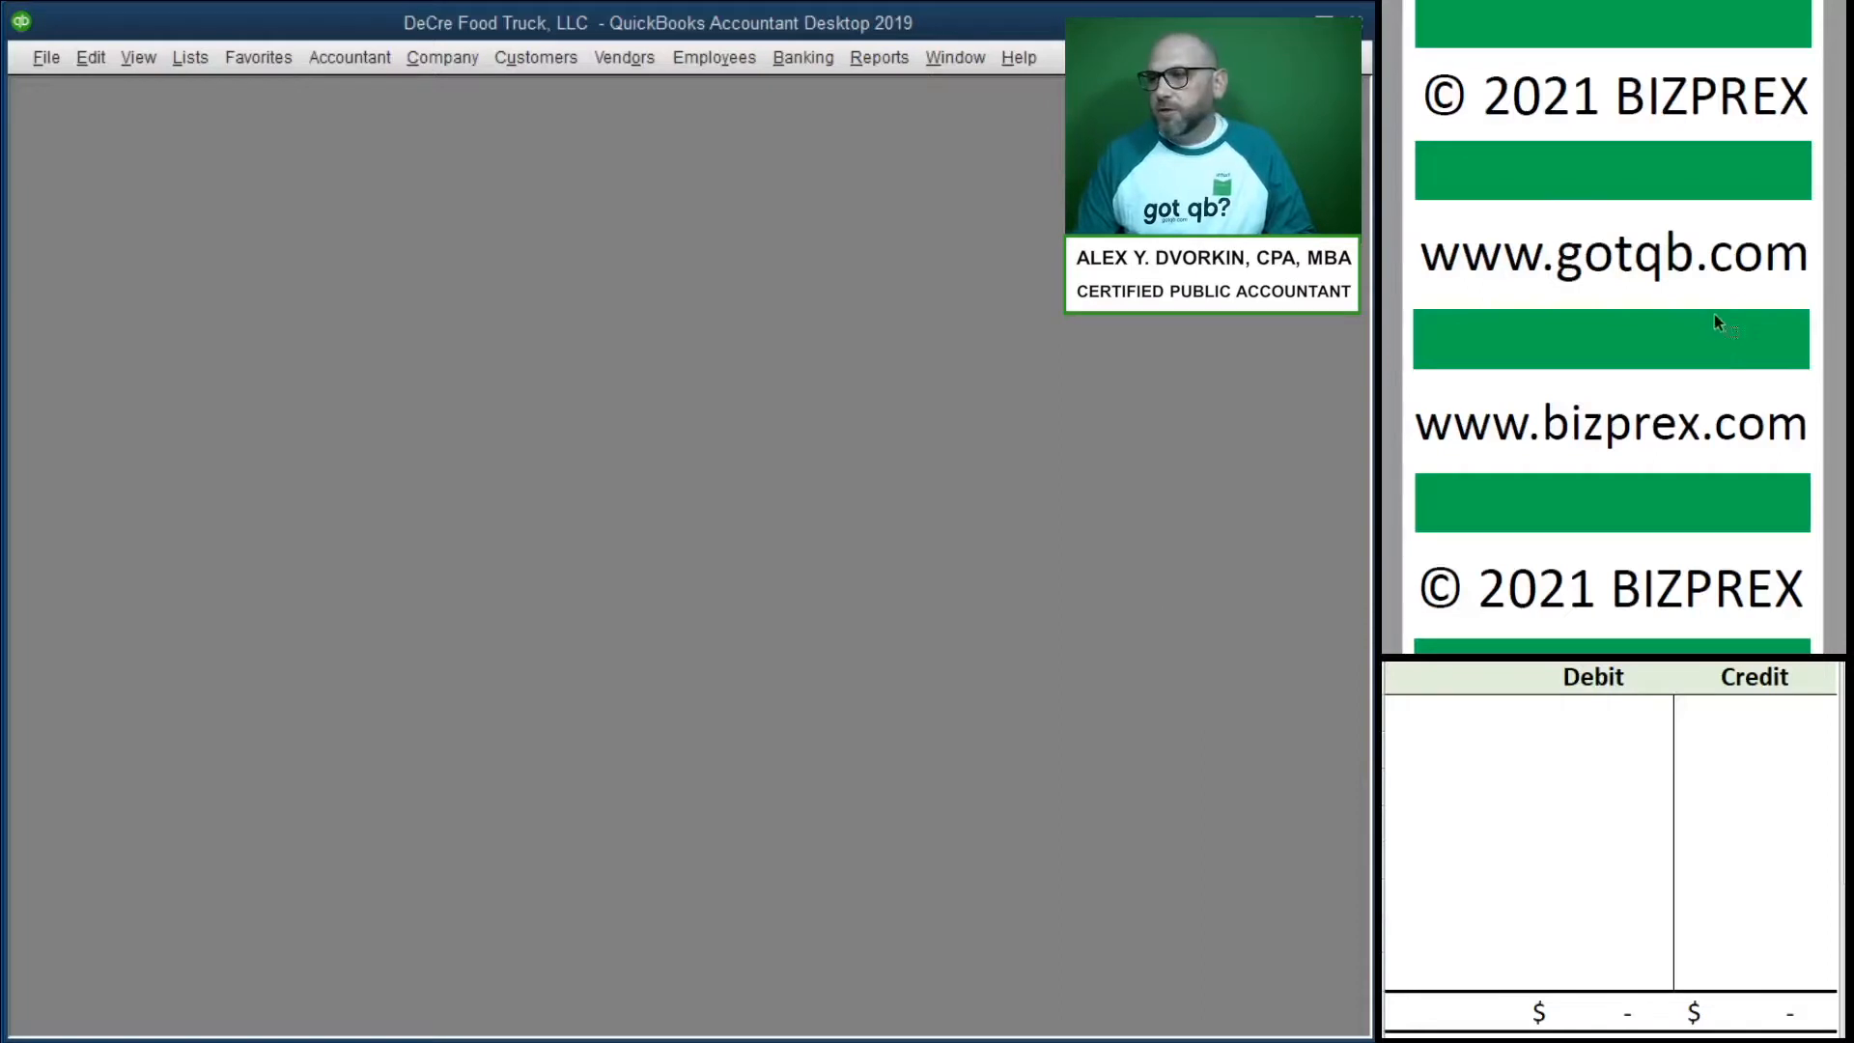
Step: Bring the CreditFirst statement into view and start a reconciliation for the 21100 credit card account
scroll(1620, 283, down, 10)
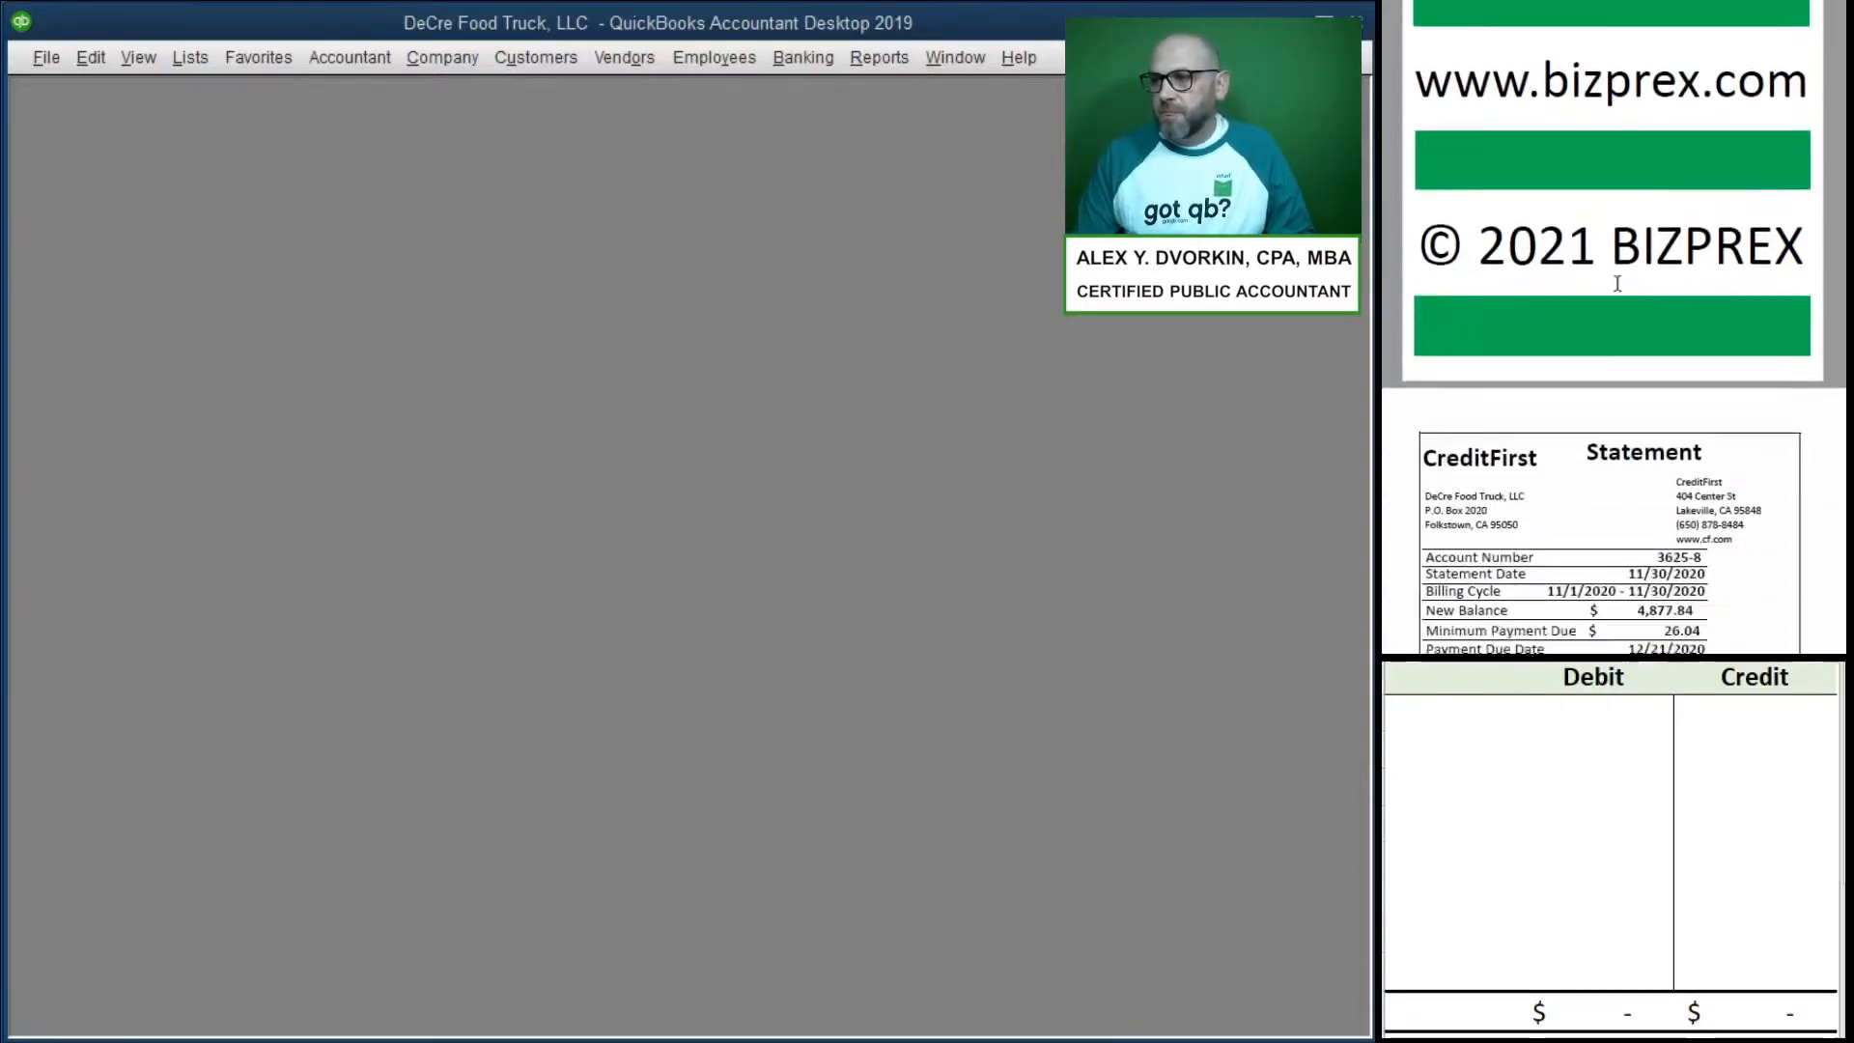
scroll(1618, 284, down, 1)
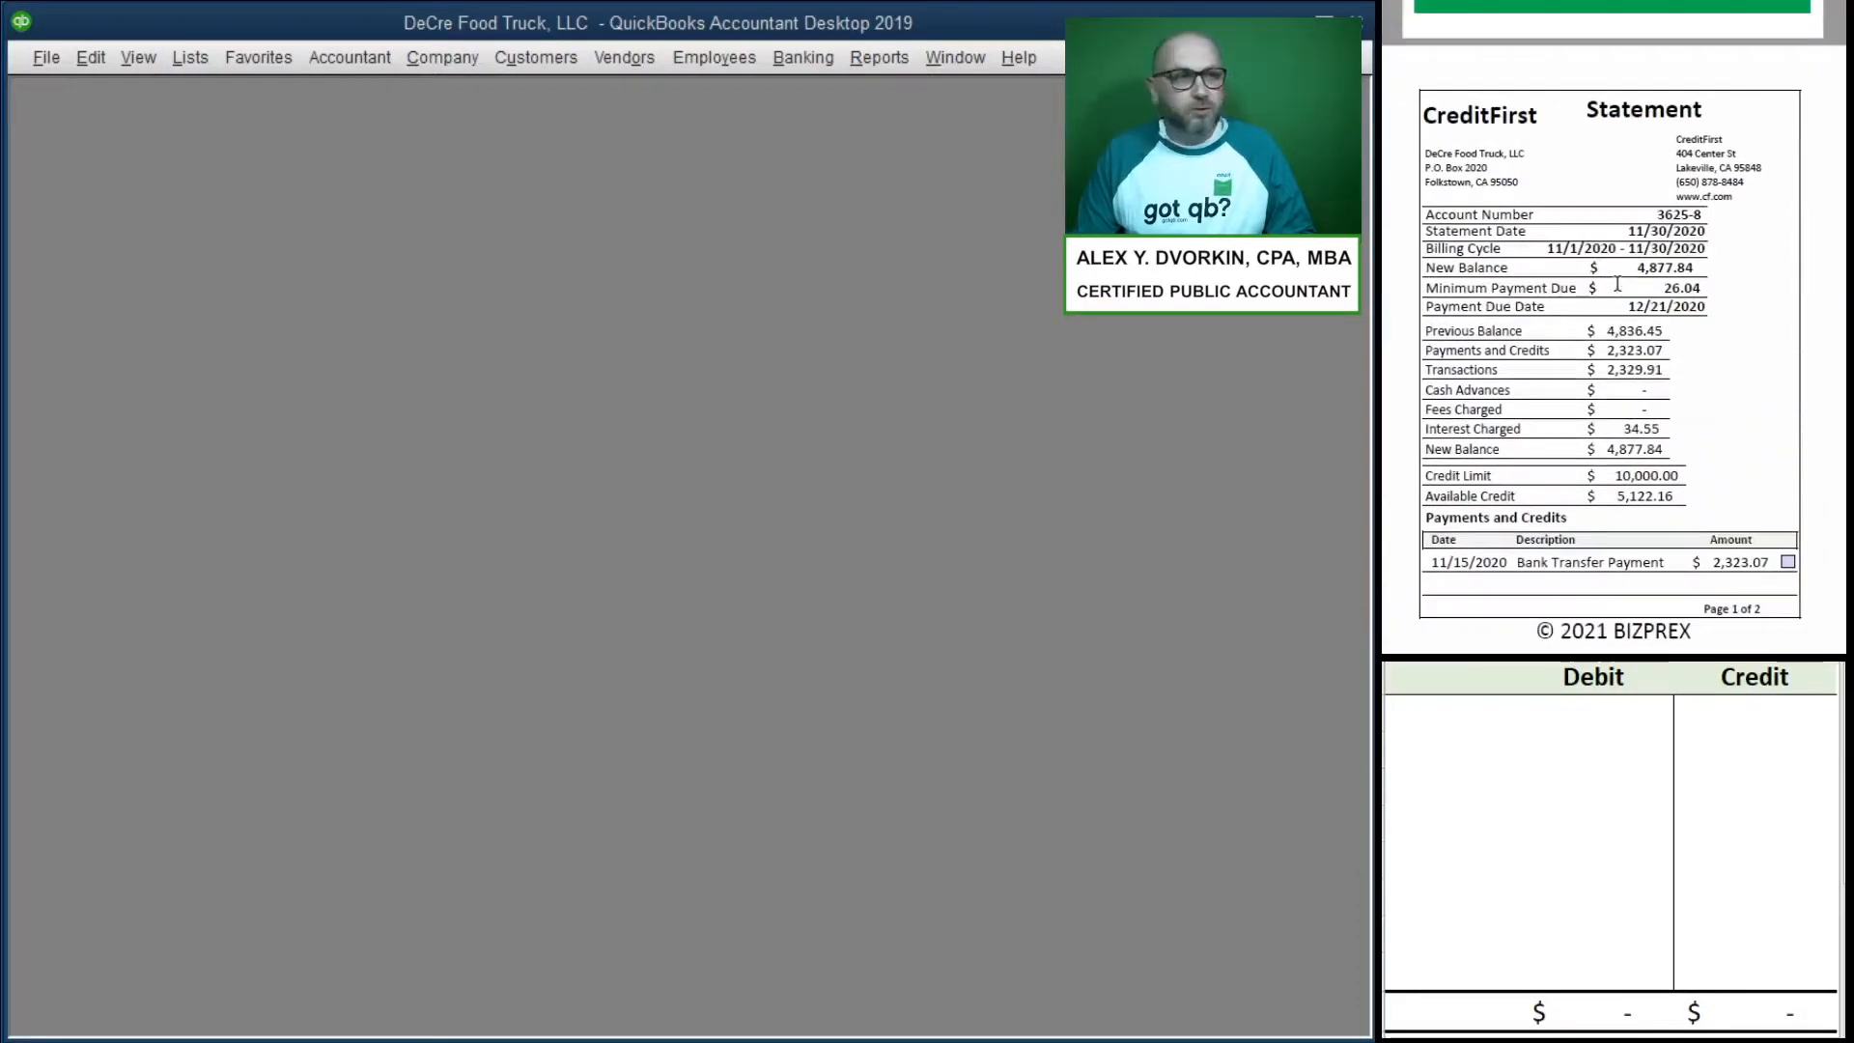
scroll(1618, 283, down, 1)
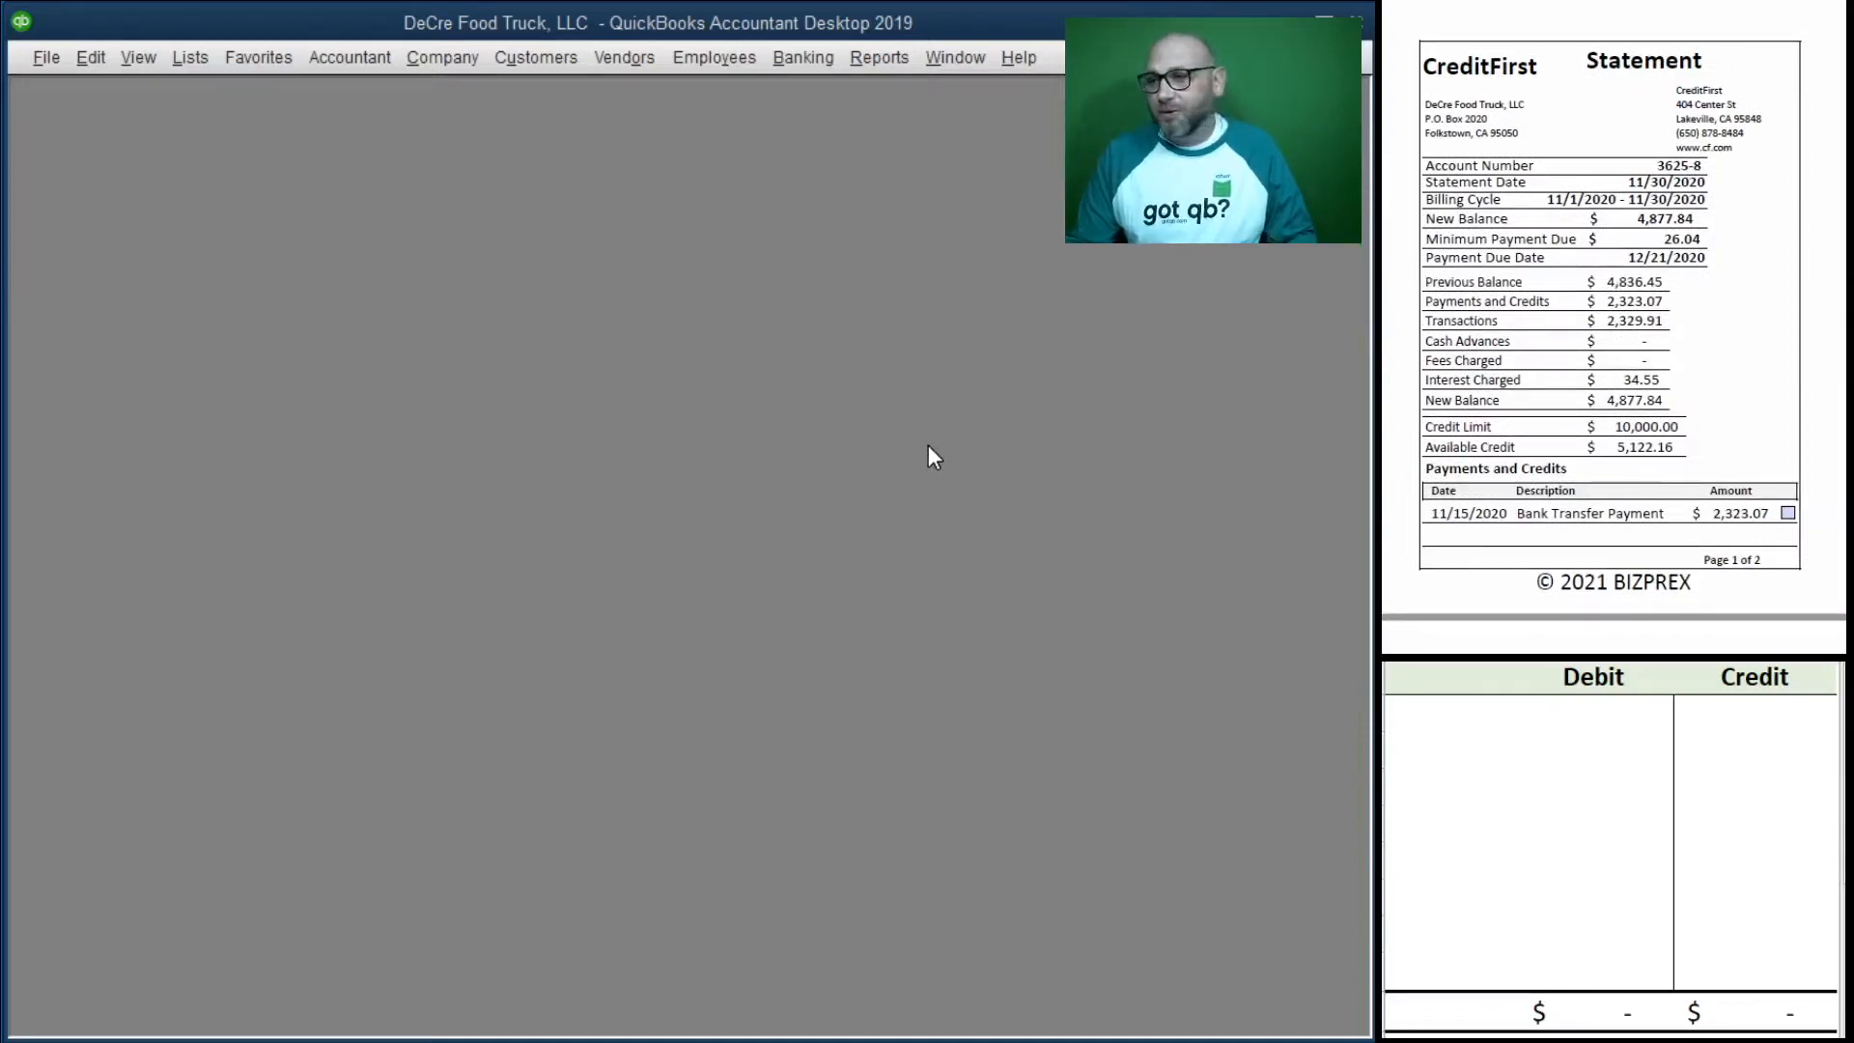
click(804, 52)
click(900, 271)
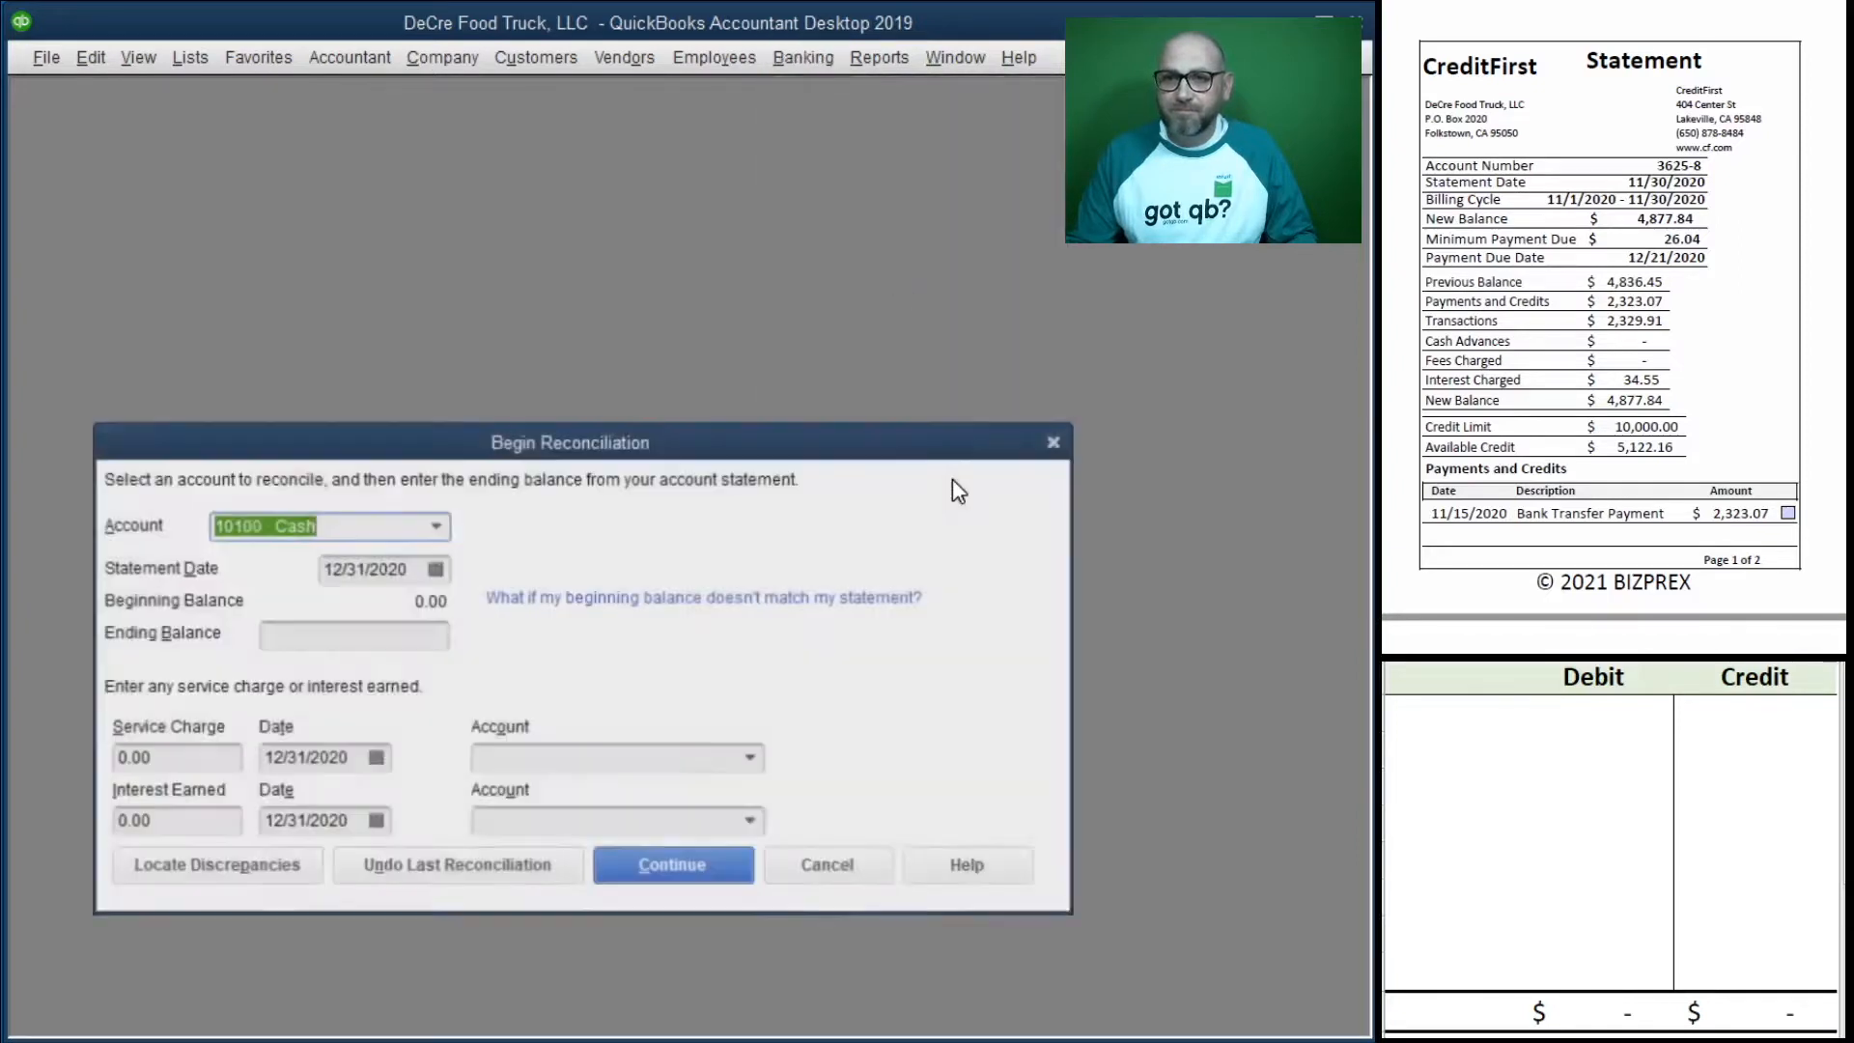
click(434, 527)
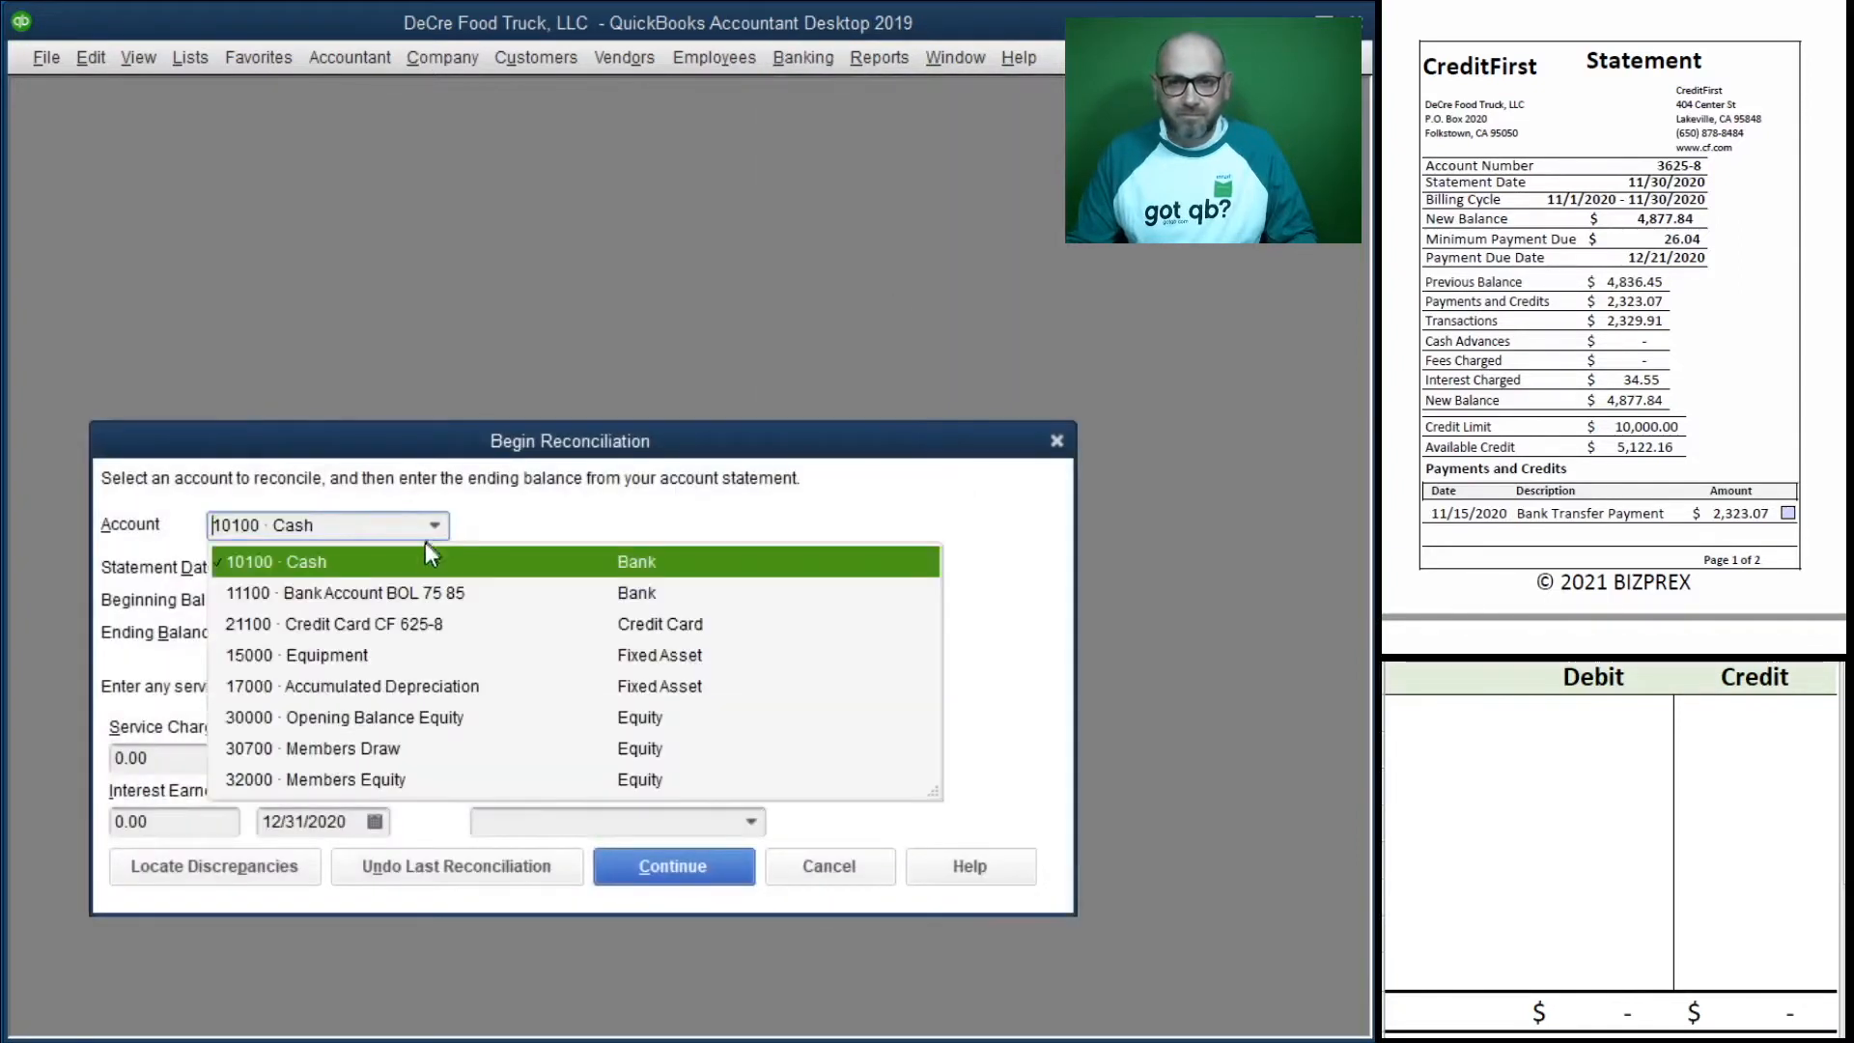
click(403, 626)
Step: Enter an ending balance of 4,877.84 and a finance charge of 34.55 for the credit card reconciliation
click(374, 621)
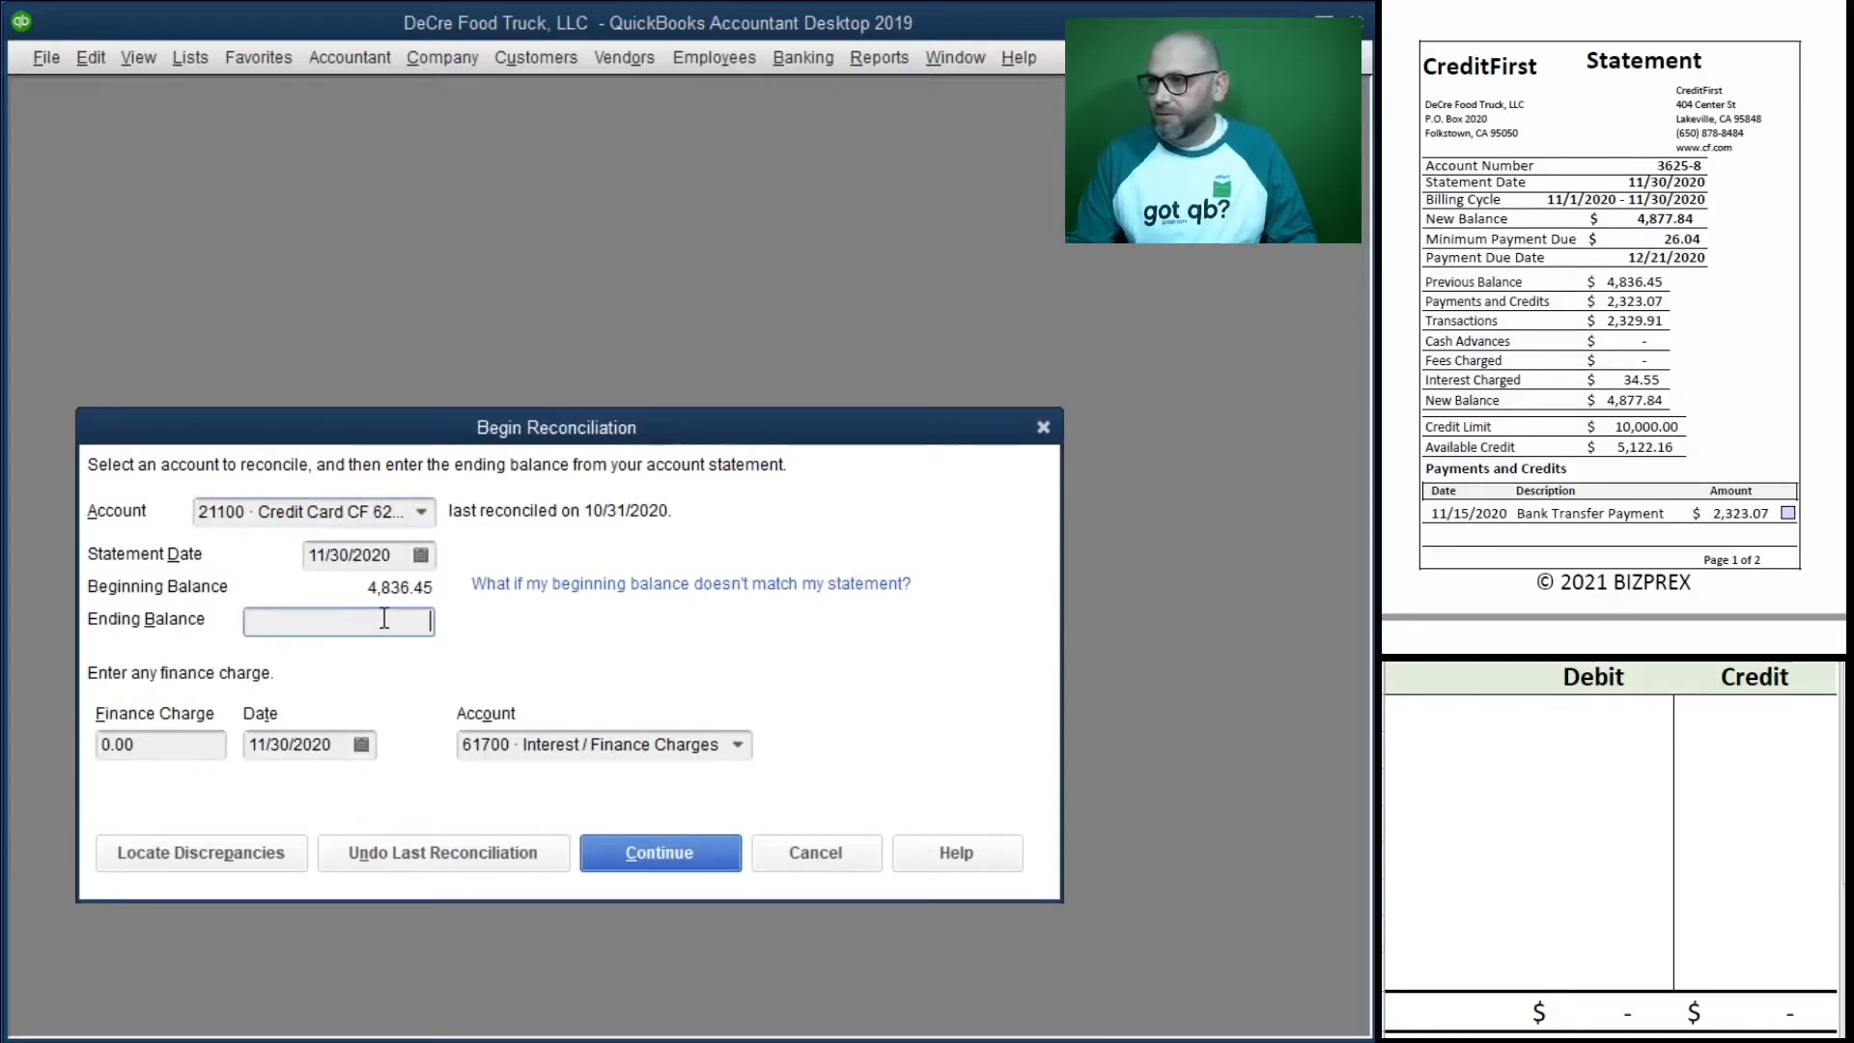
text(4,877.84)
key(Tab)
scroll(1625, 417, down, 5)
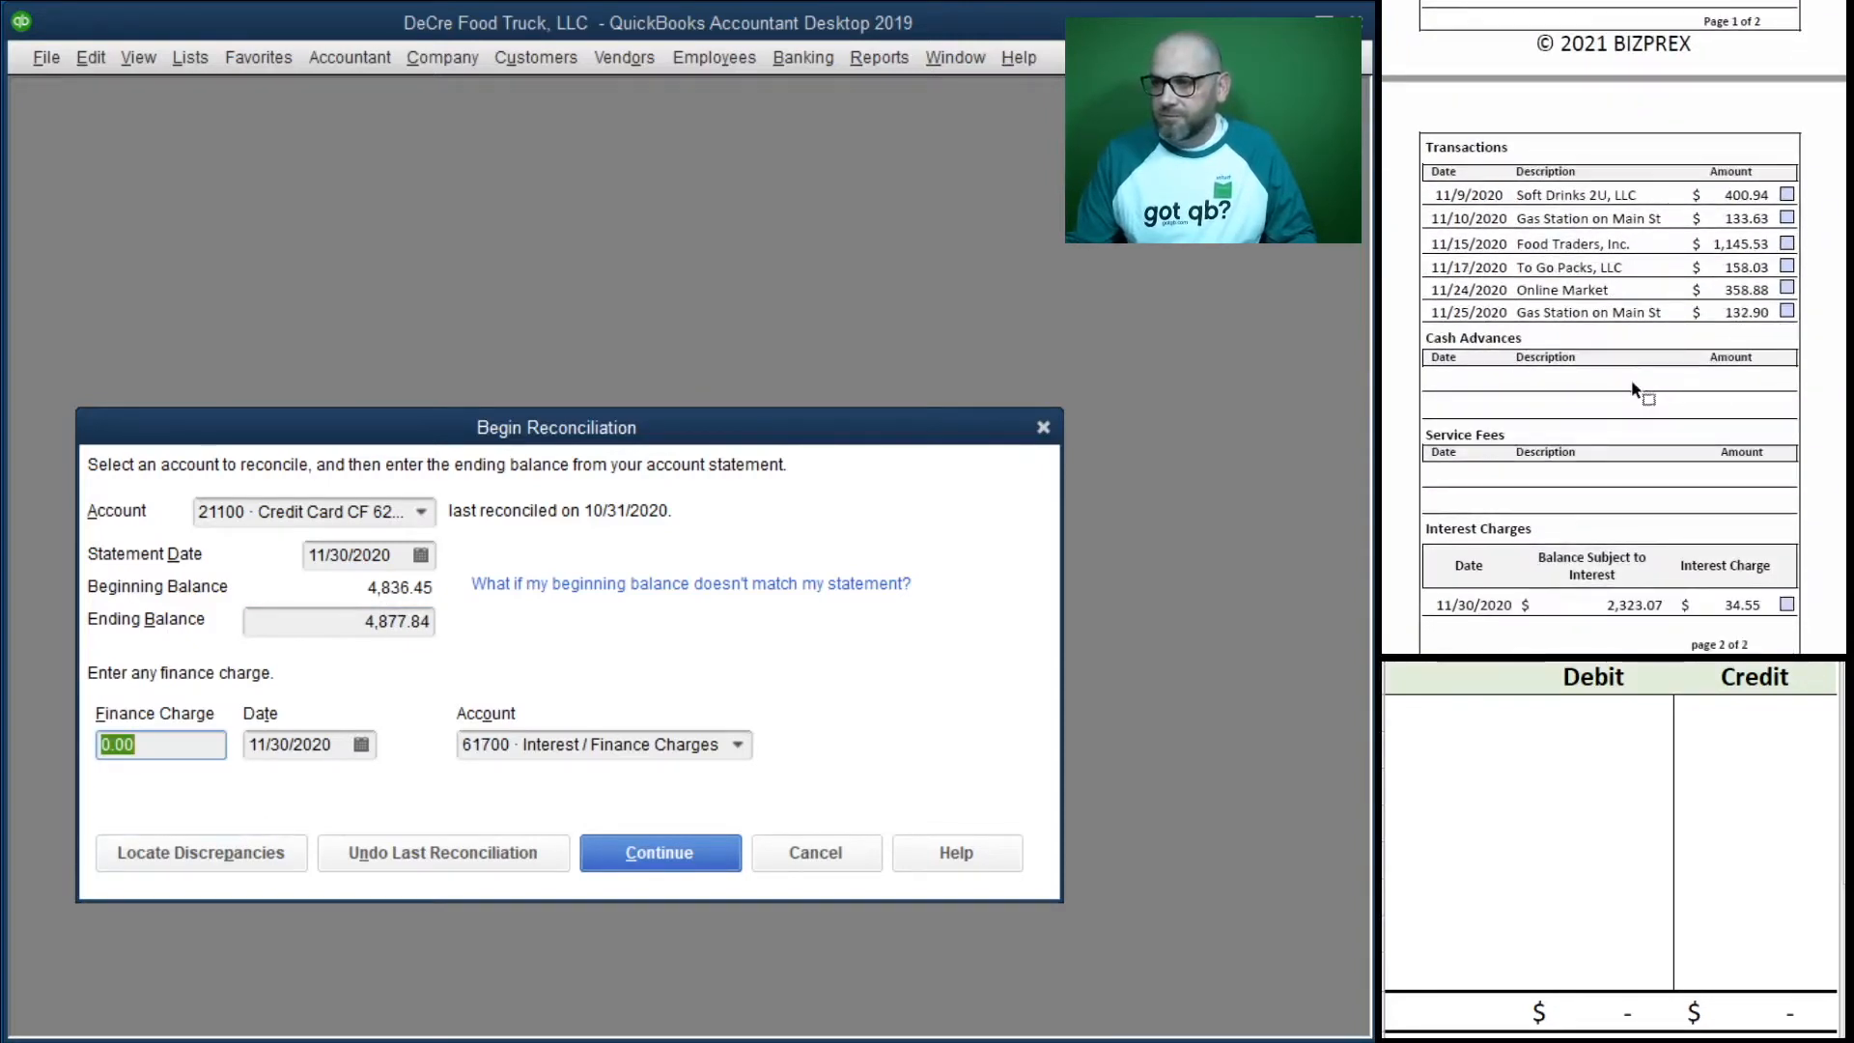
text(34.)
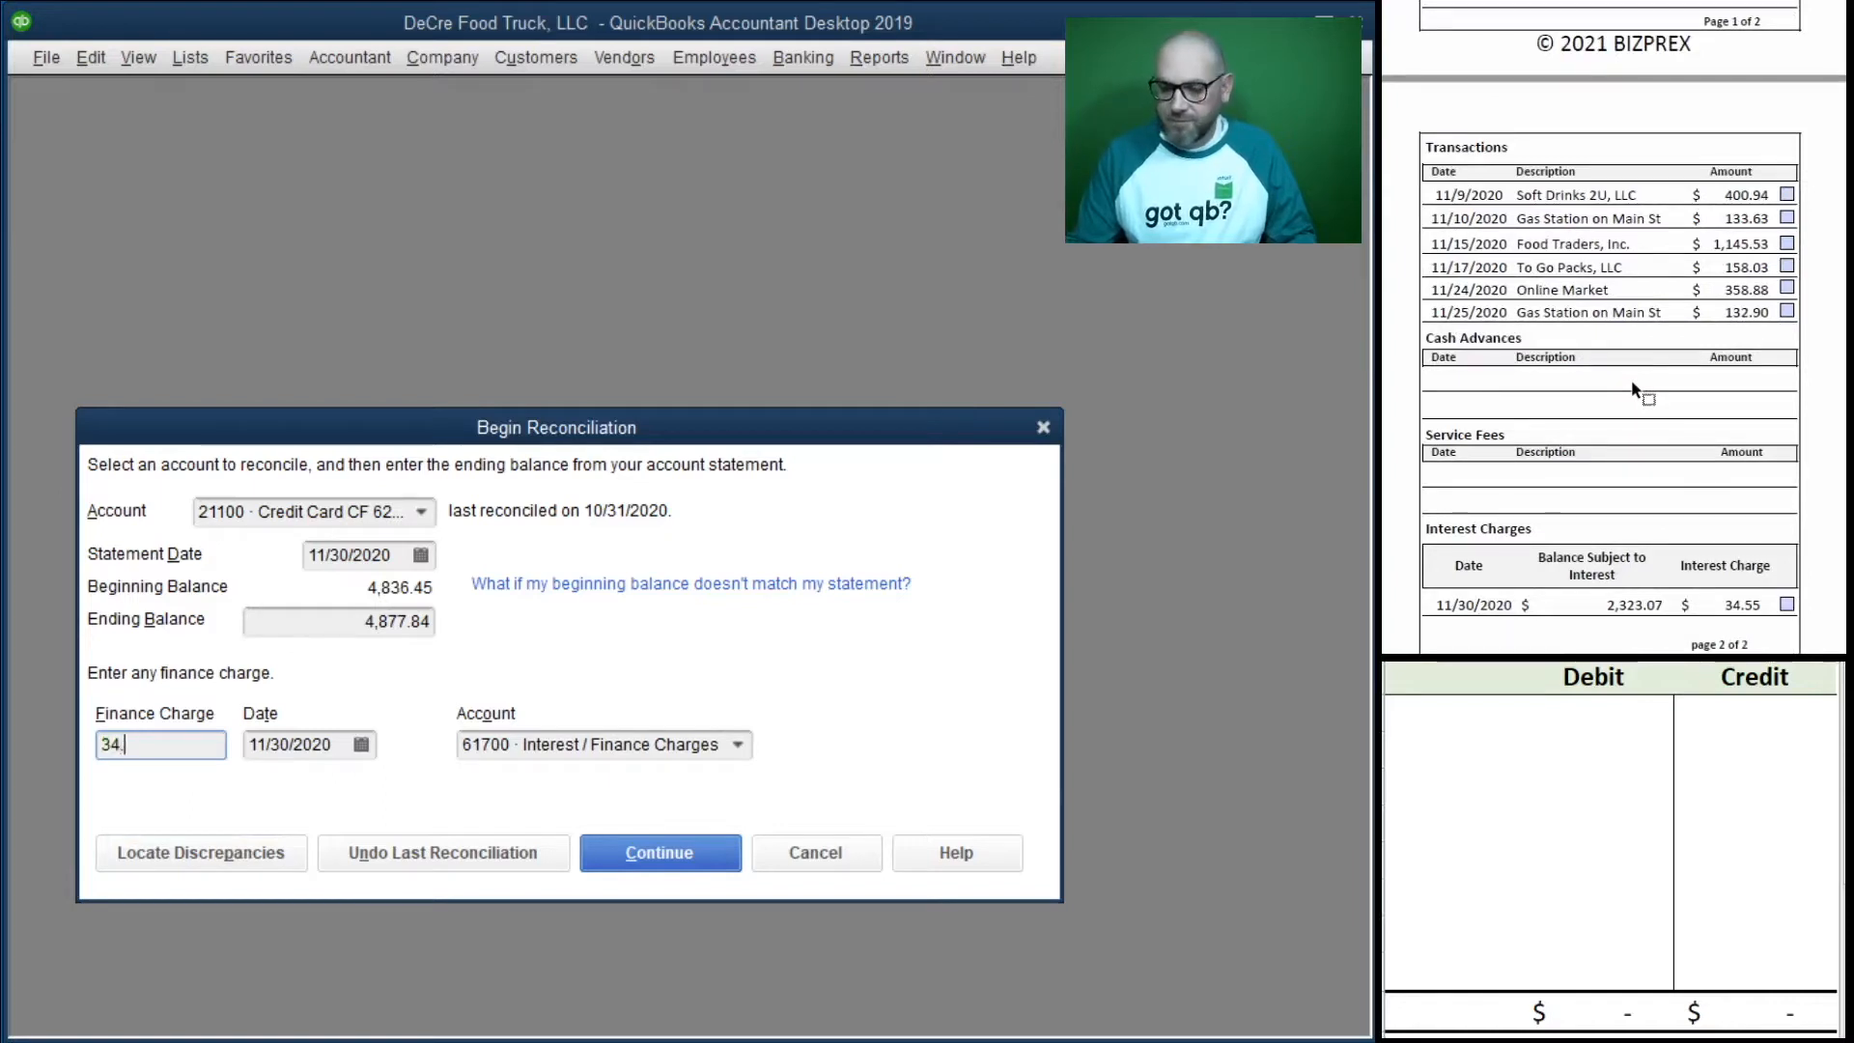
key(Tab)
key(Tab)
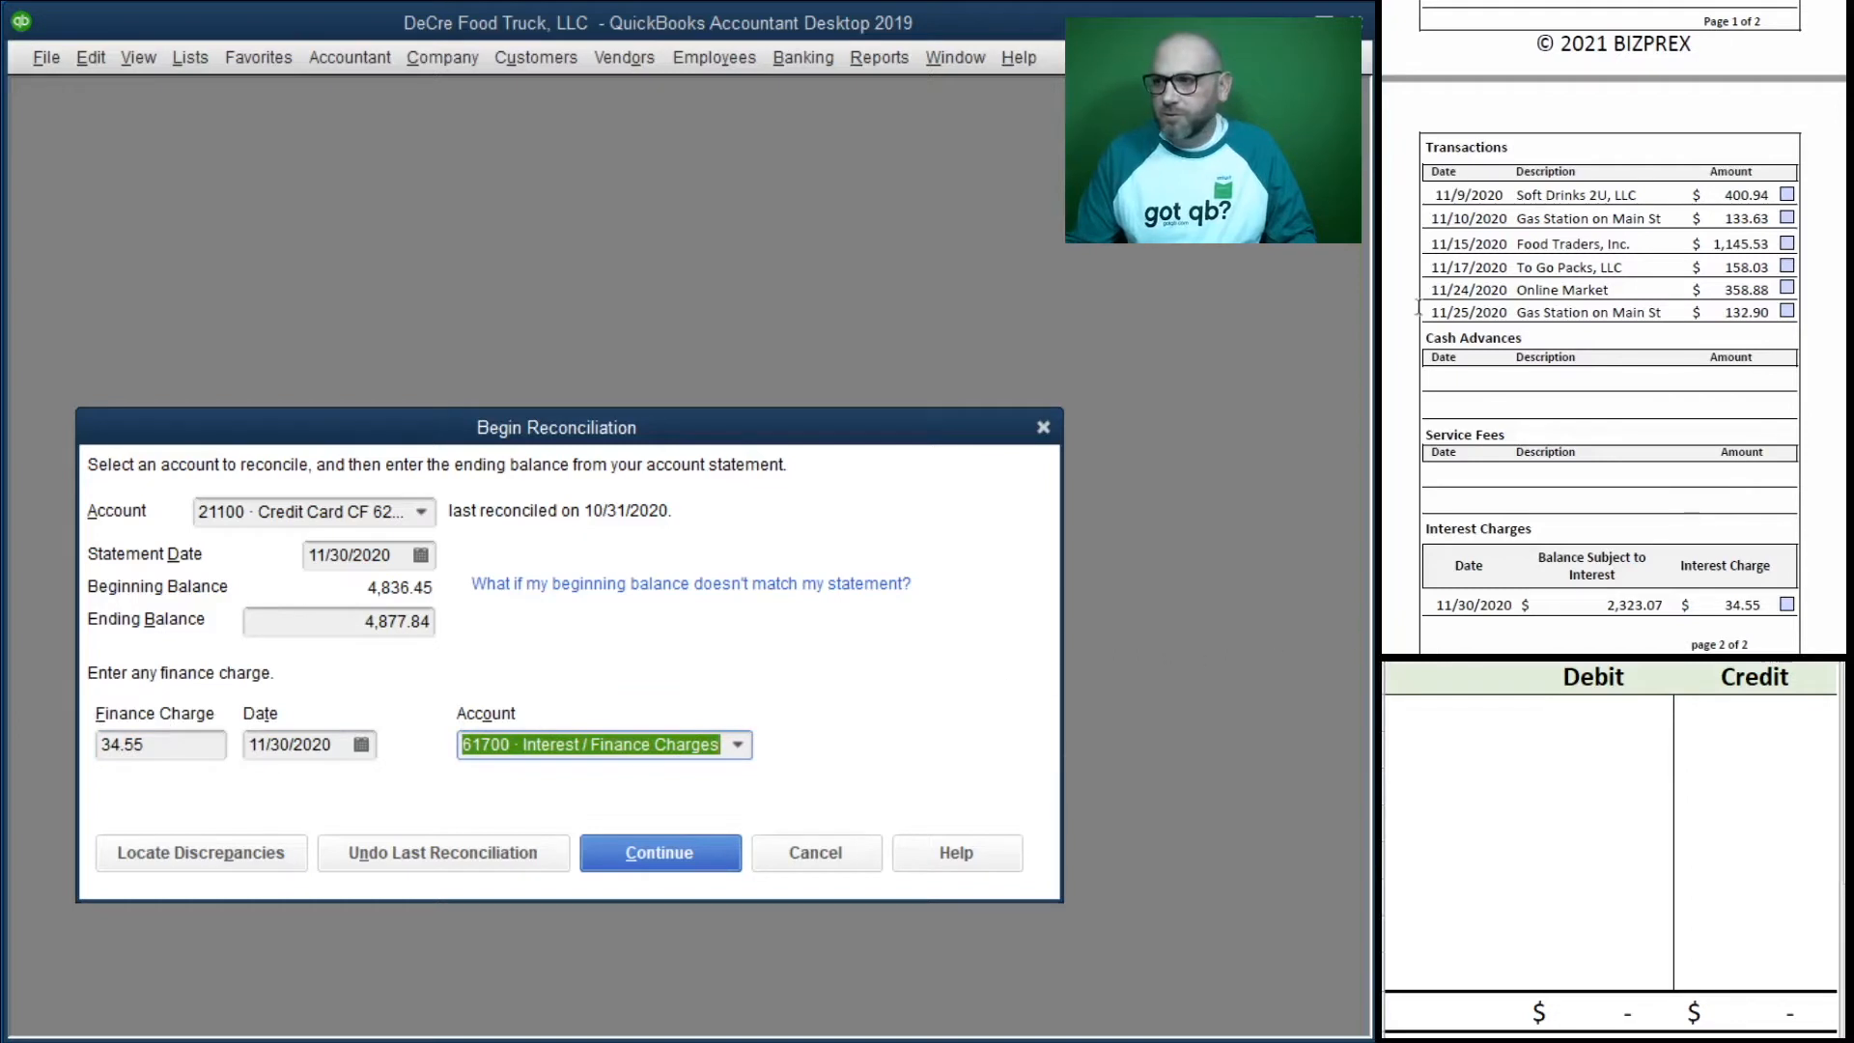
Step: Record the finance charge in the debit/credit worksheet, crediting 34.55 to account 21100 and debiting 34.55 to account 61700
click(1692, 813)
click(1509, 776)
click(1441, 705)
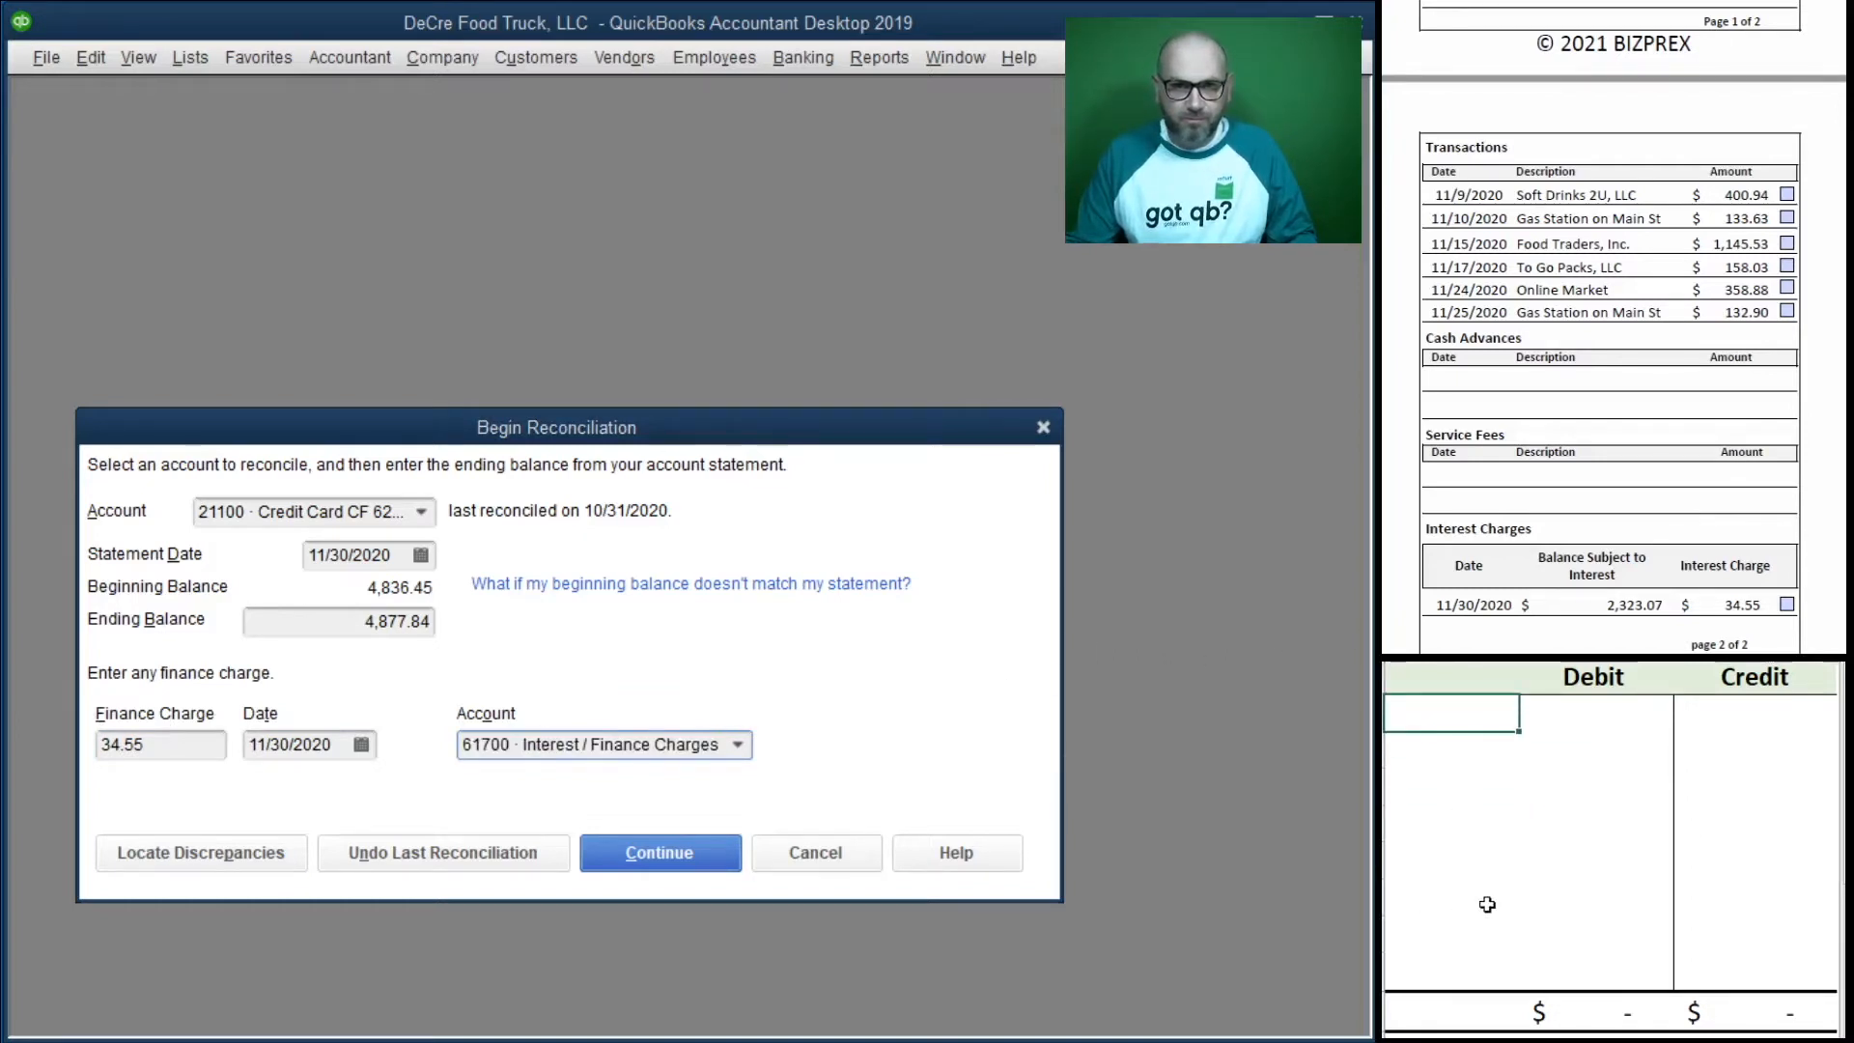
text(21100)
key(Tab)
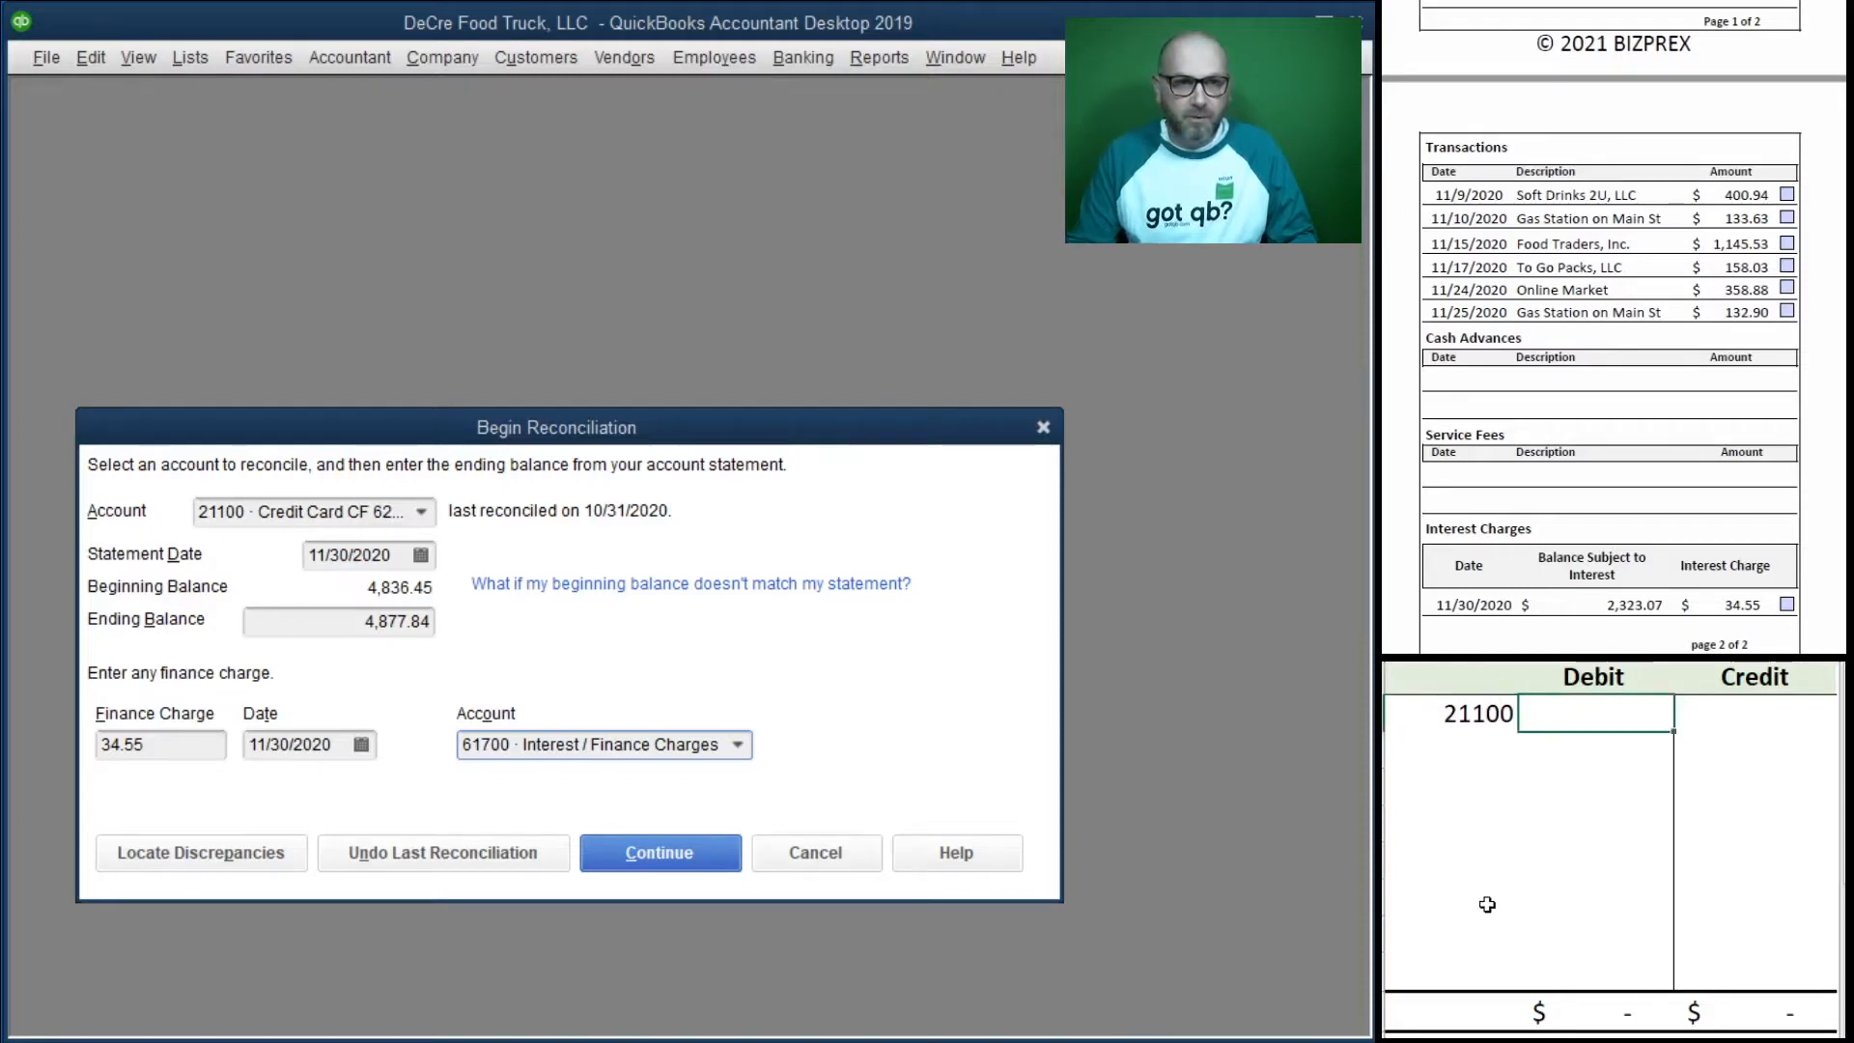
key(Tab)
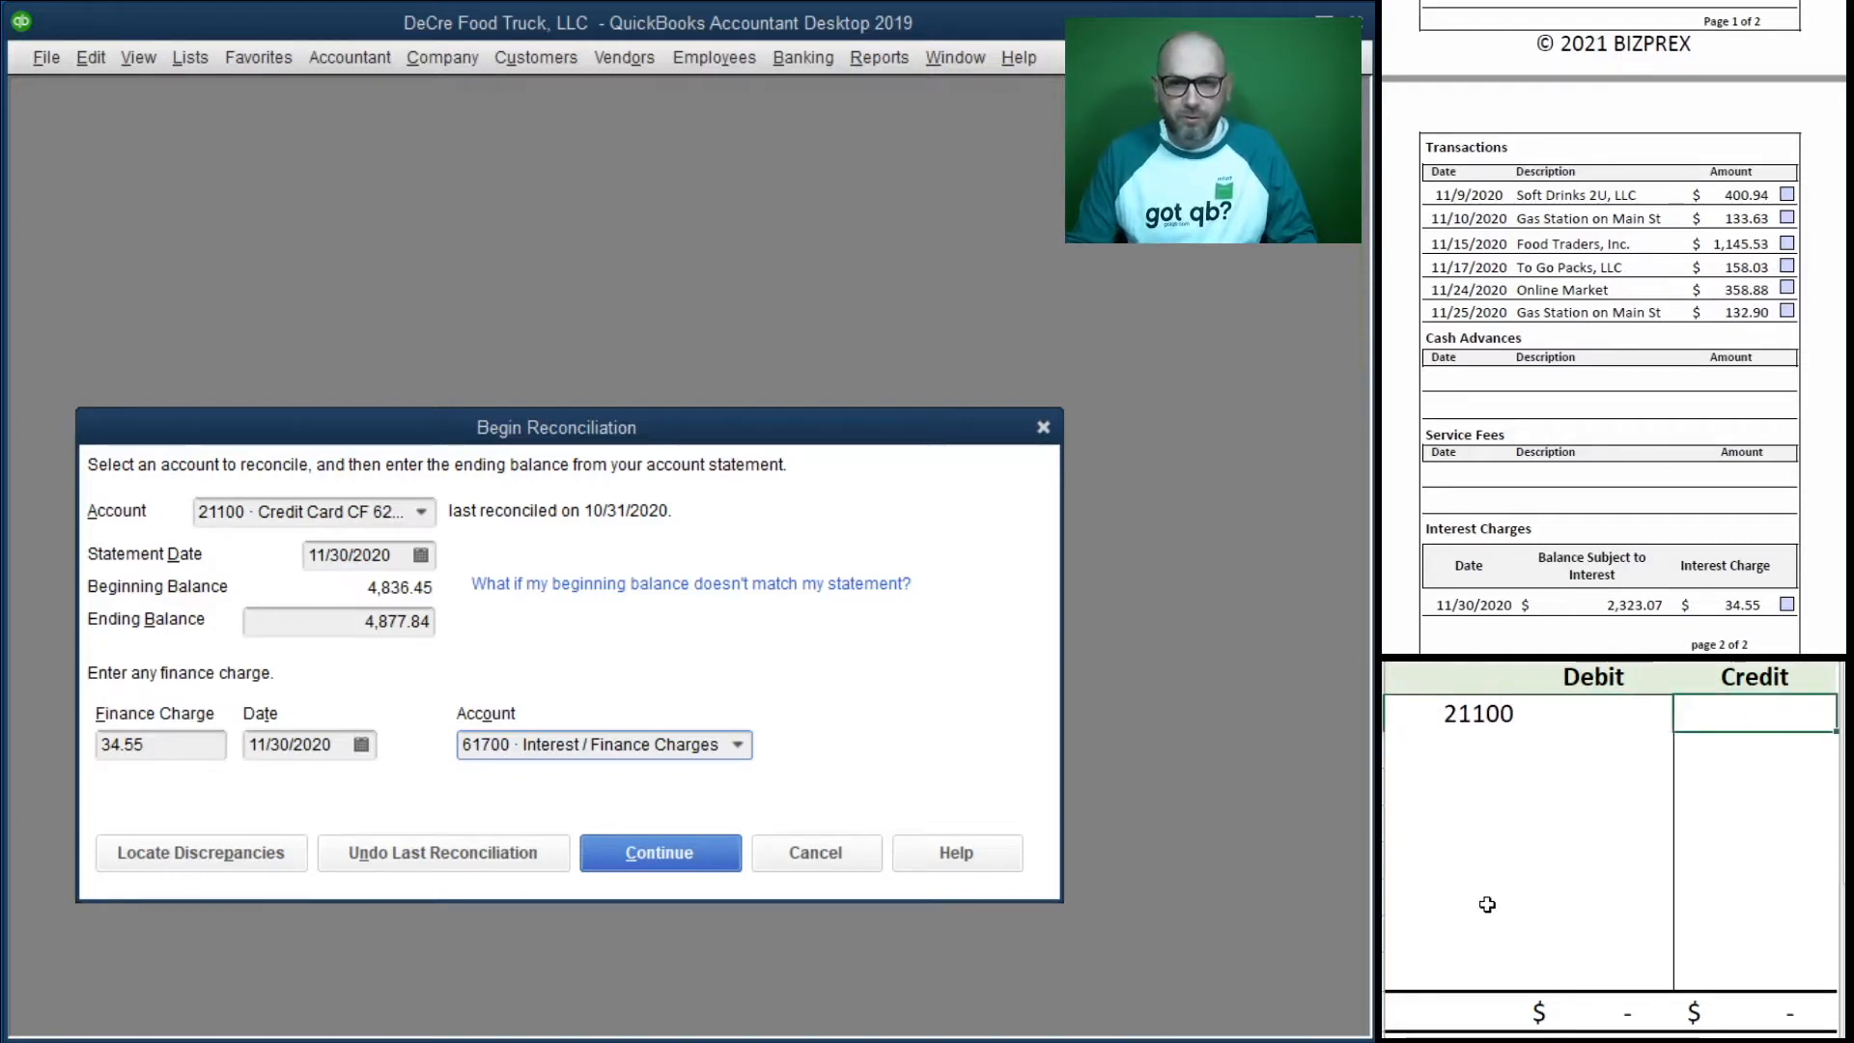
text(34.55)
key(Return)
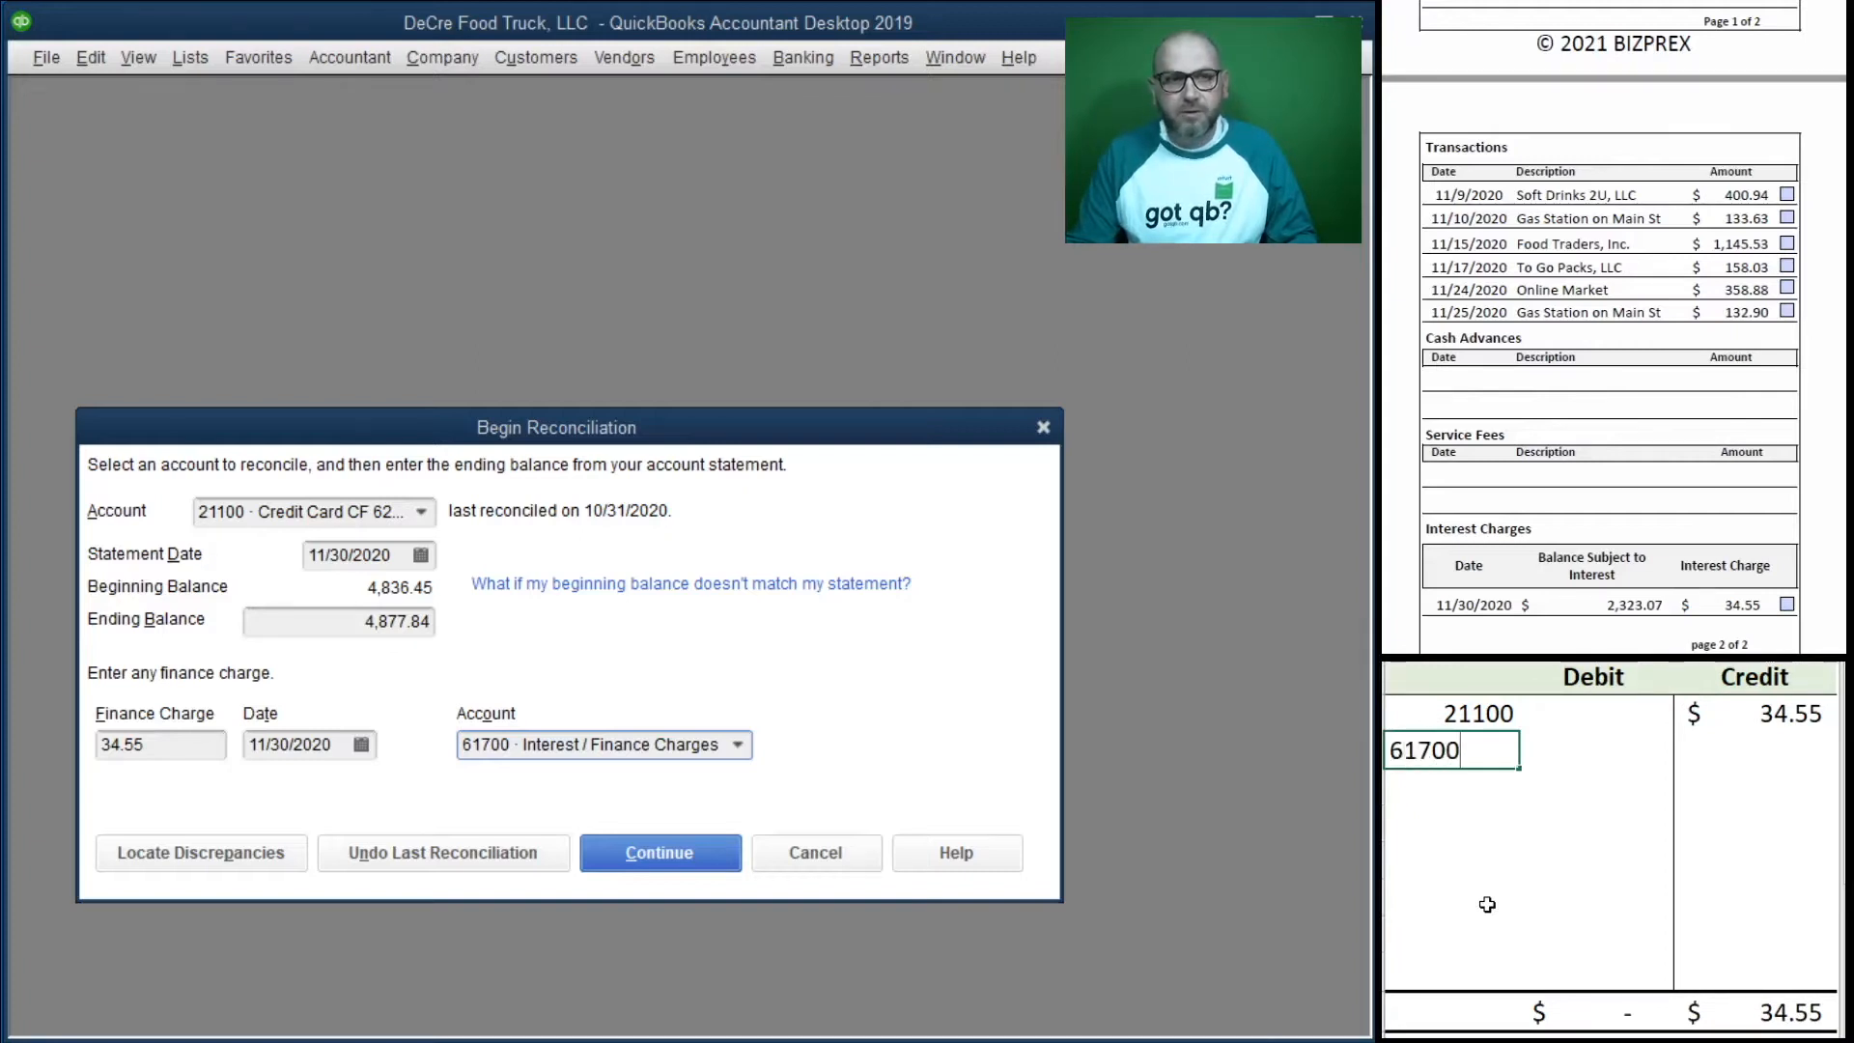
key(Tab)
text(34.55)
key(Return)
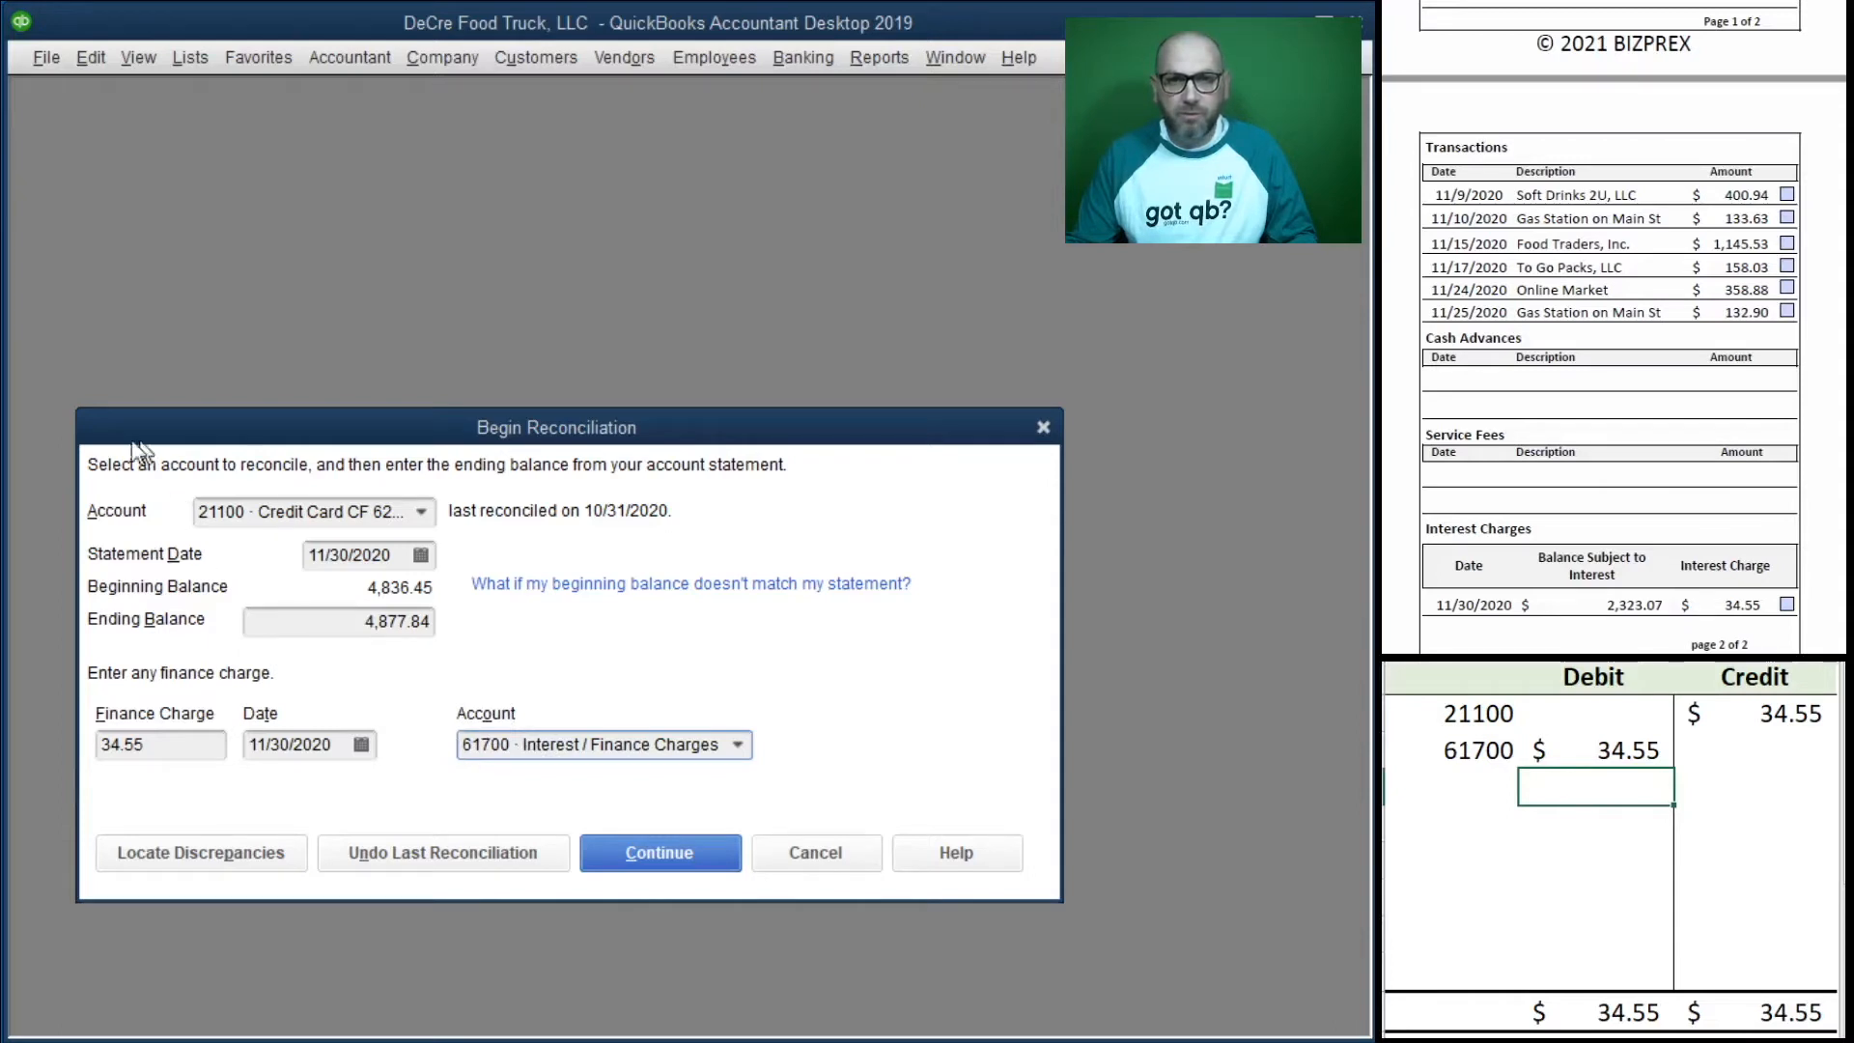
Step: Continue the reconciliation to its transaction list and clear the finance charge entries from the debit/credit worksheet
click(658, 854)
drag(1755, 753, 1470, 725)
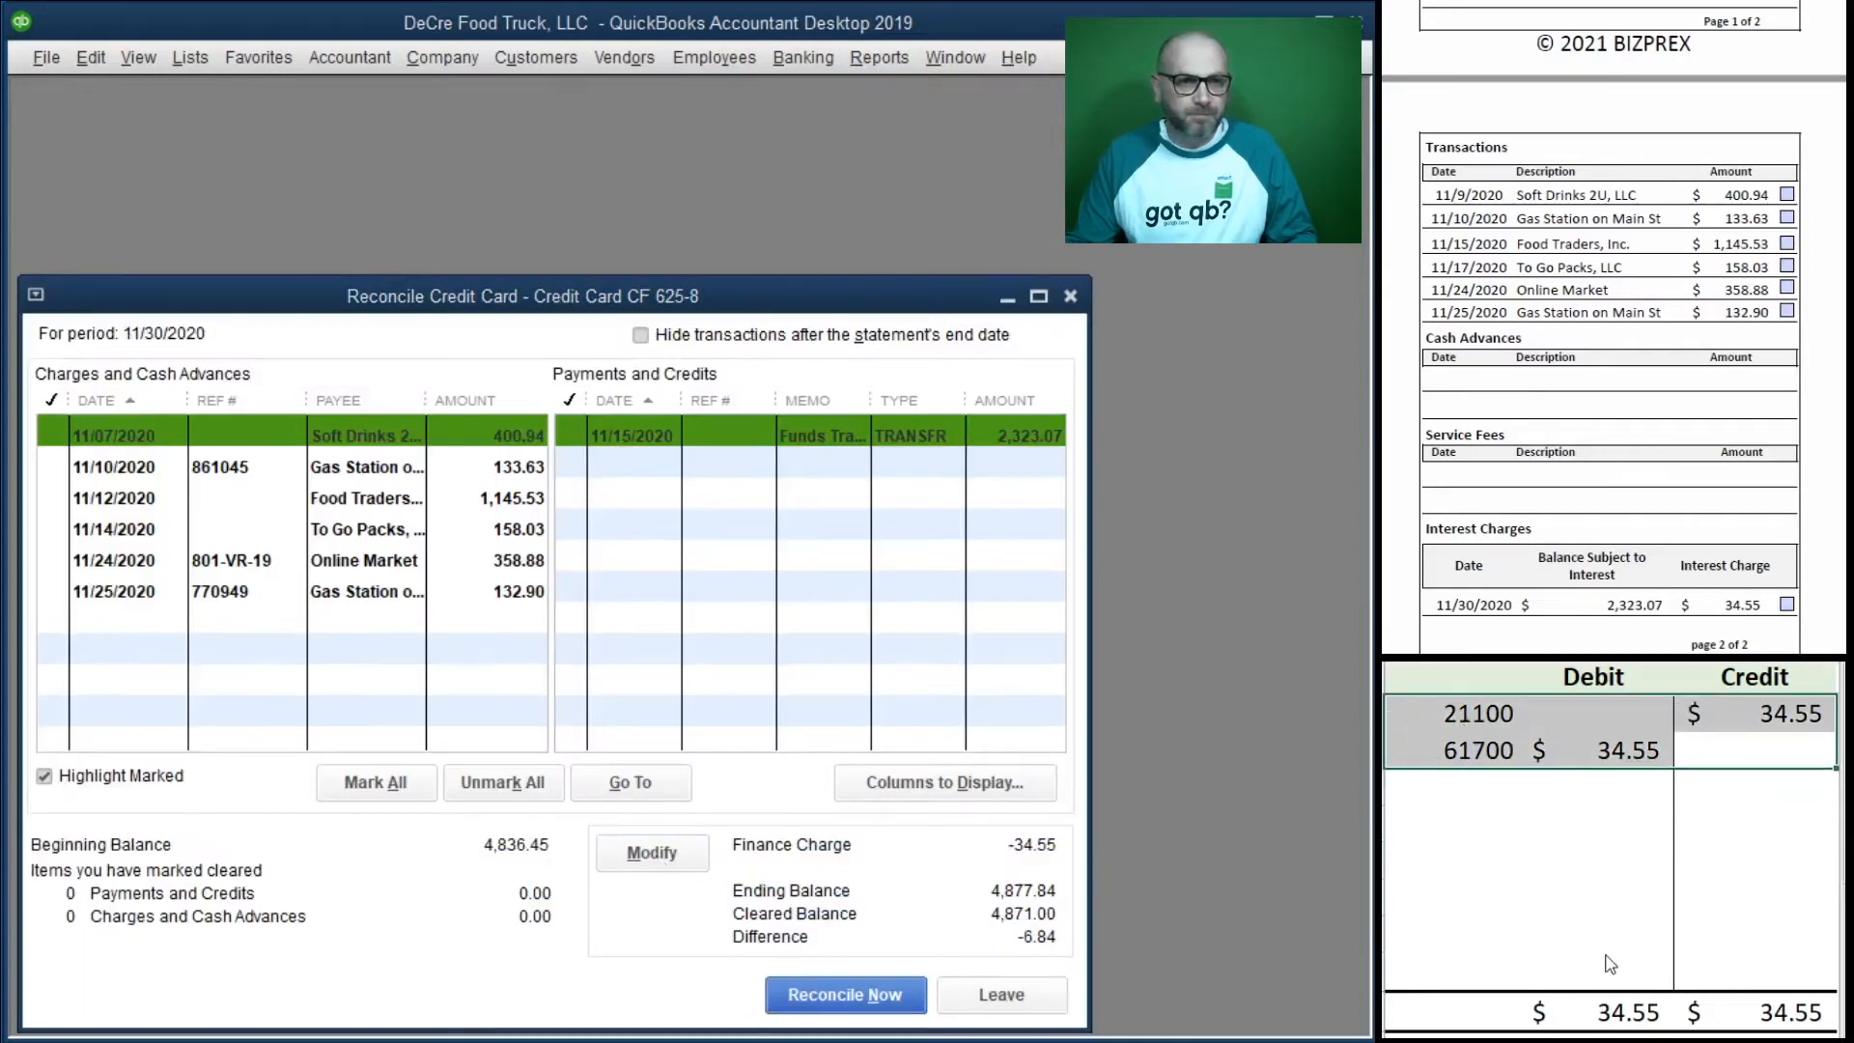
key(Delete)
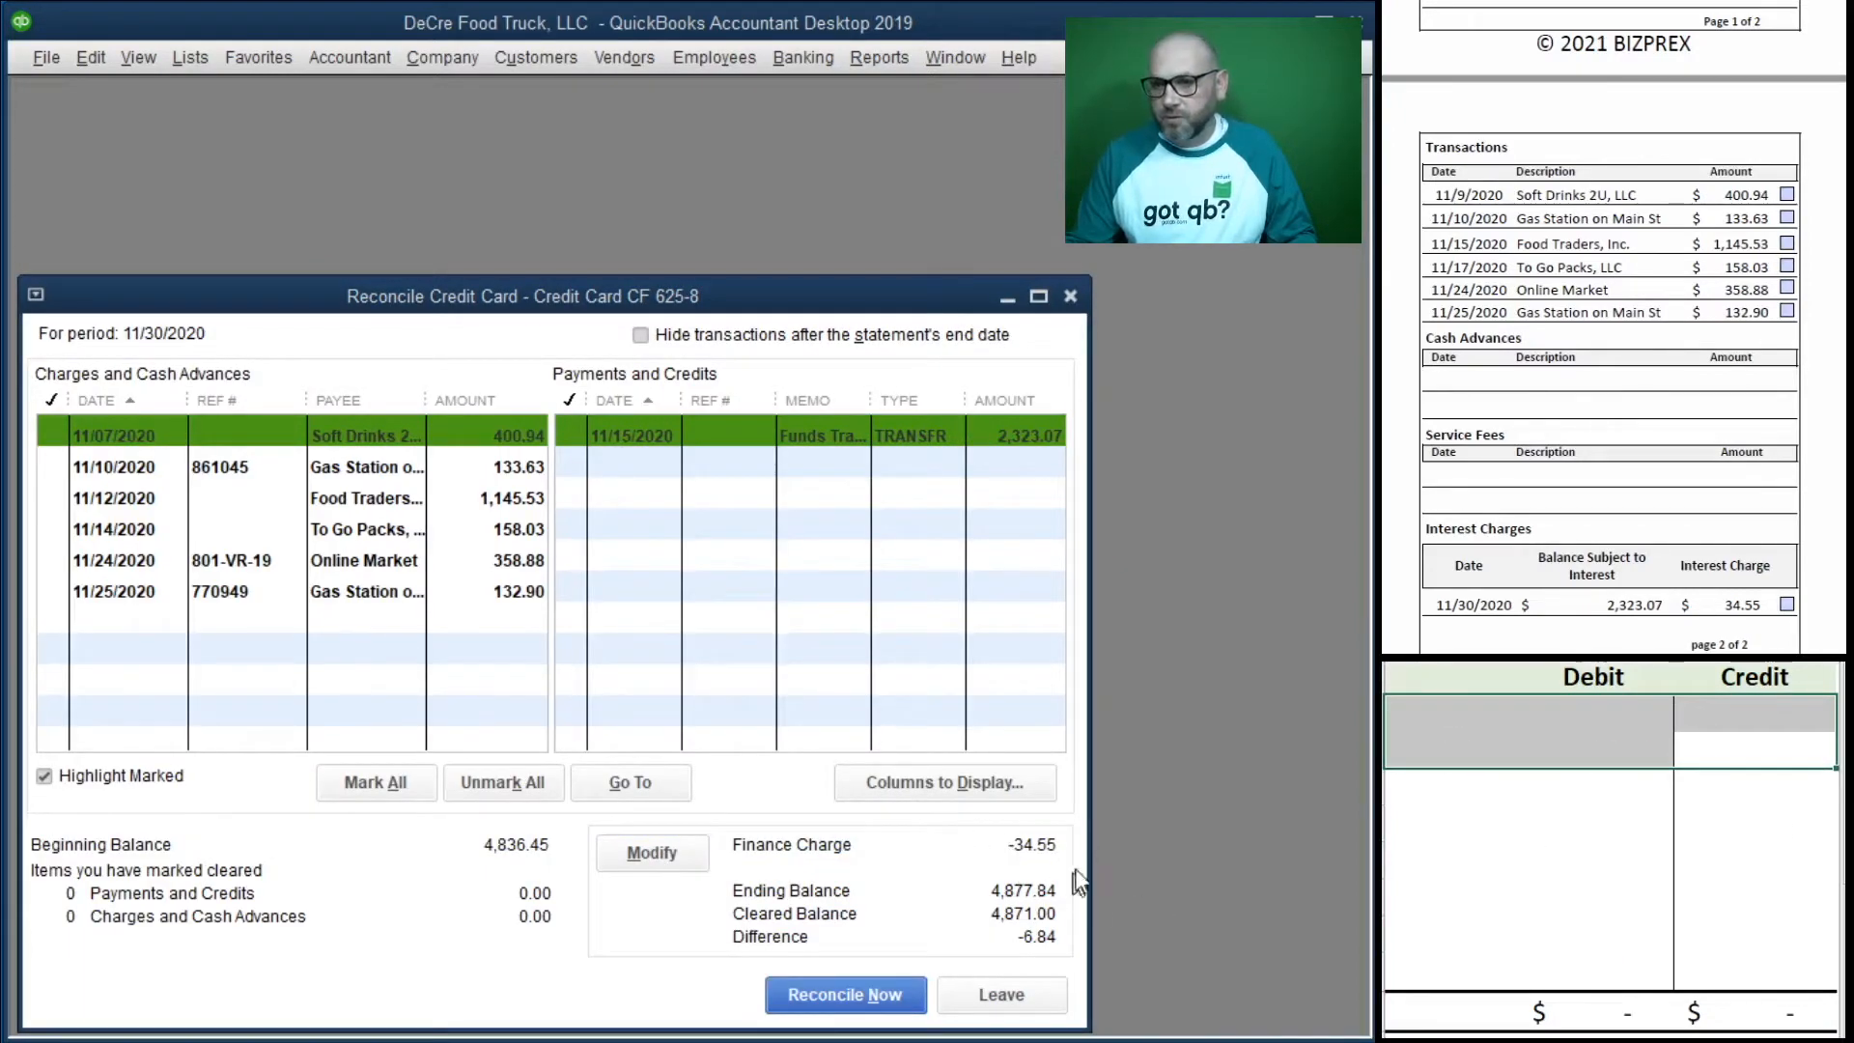
Step: Check off the interest charge on the statement, and mark the Soft Drinks 2U, 133.63 Gas Station and Food Traders charges on both statement and reconciliation
click(1786, 605)
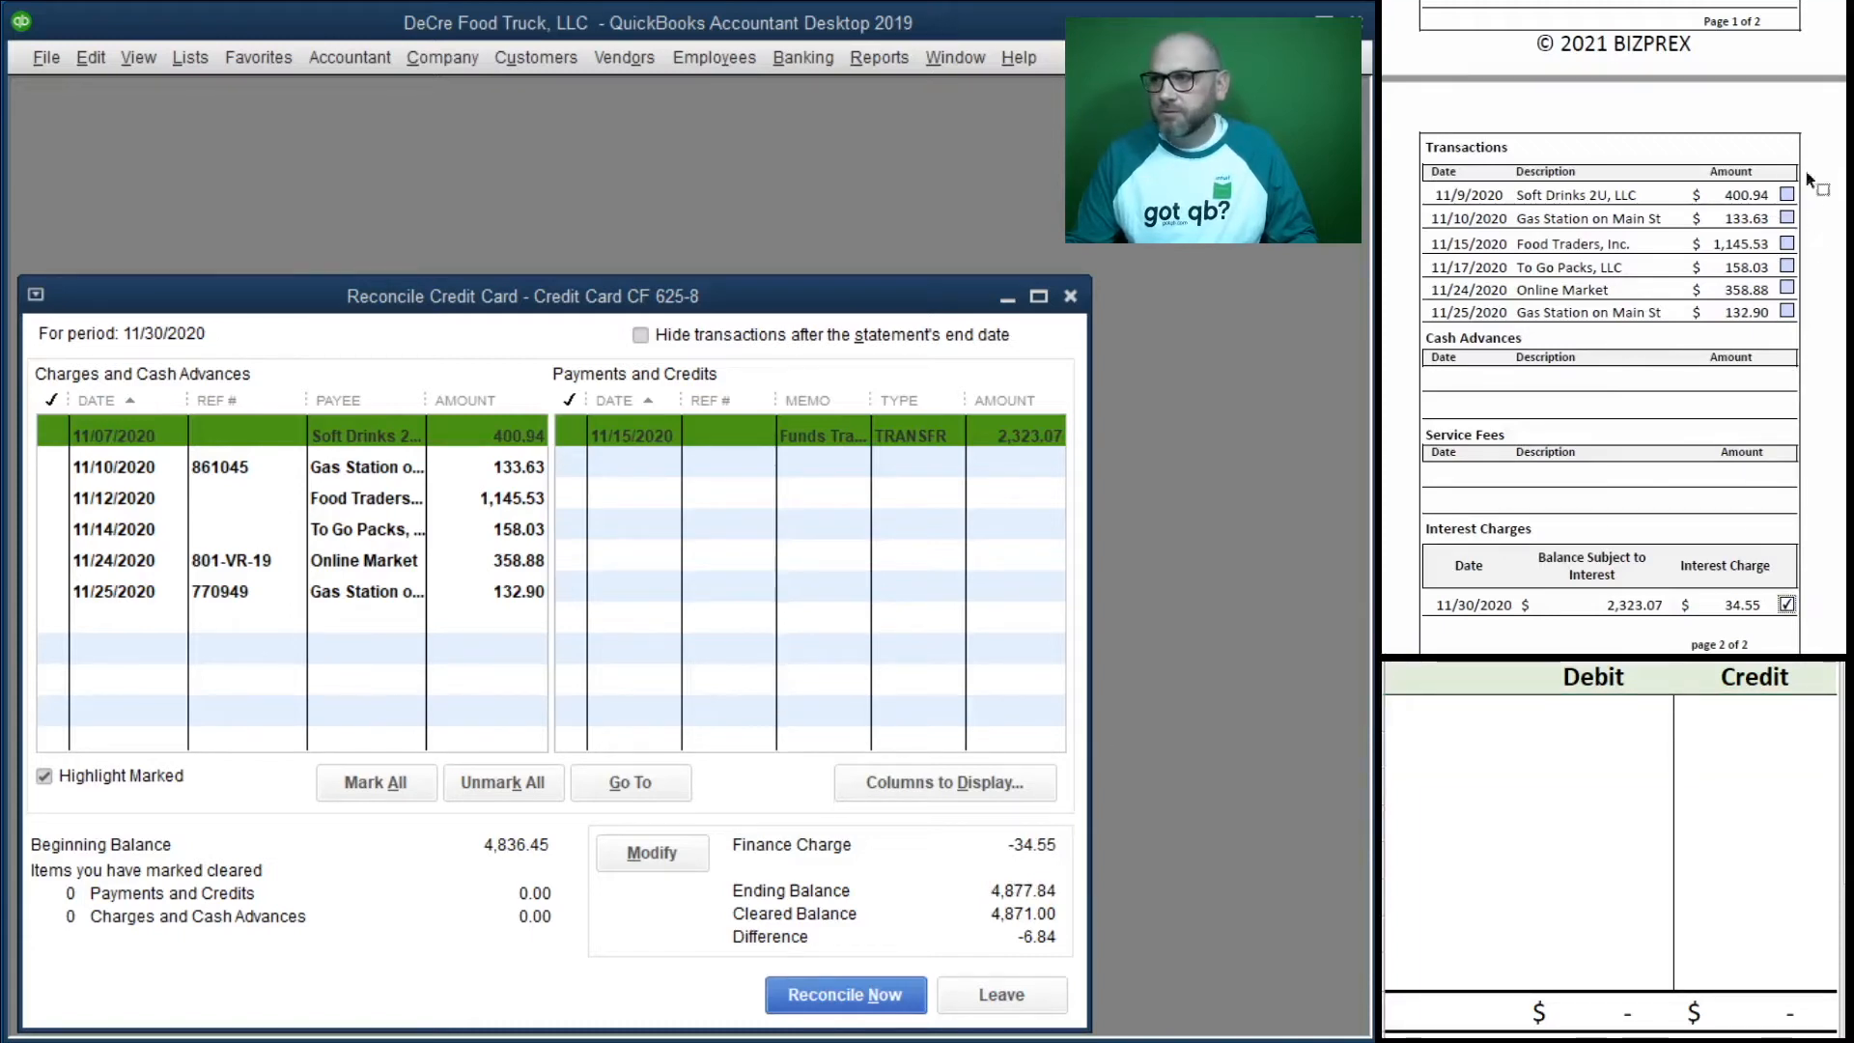
click(1788, 194)
click(54, 433)
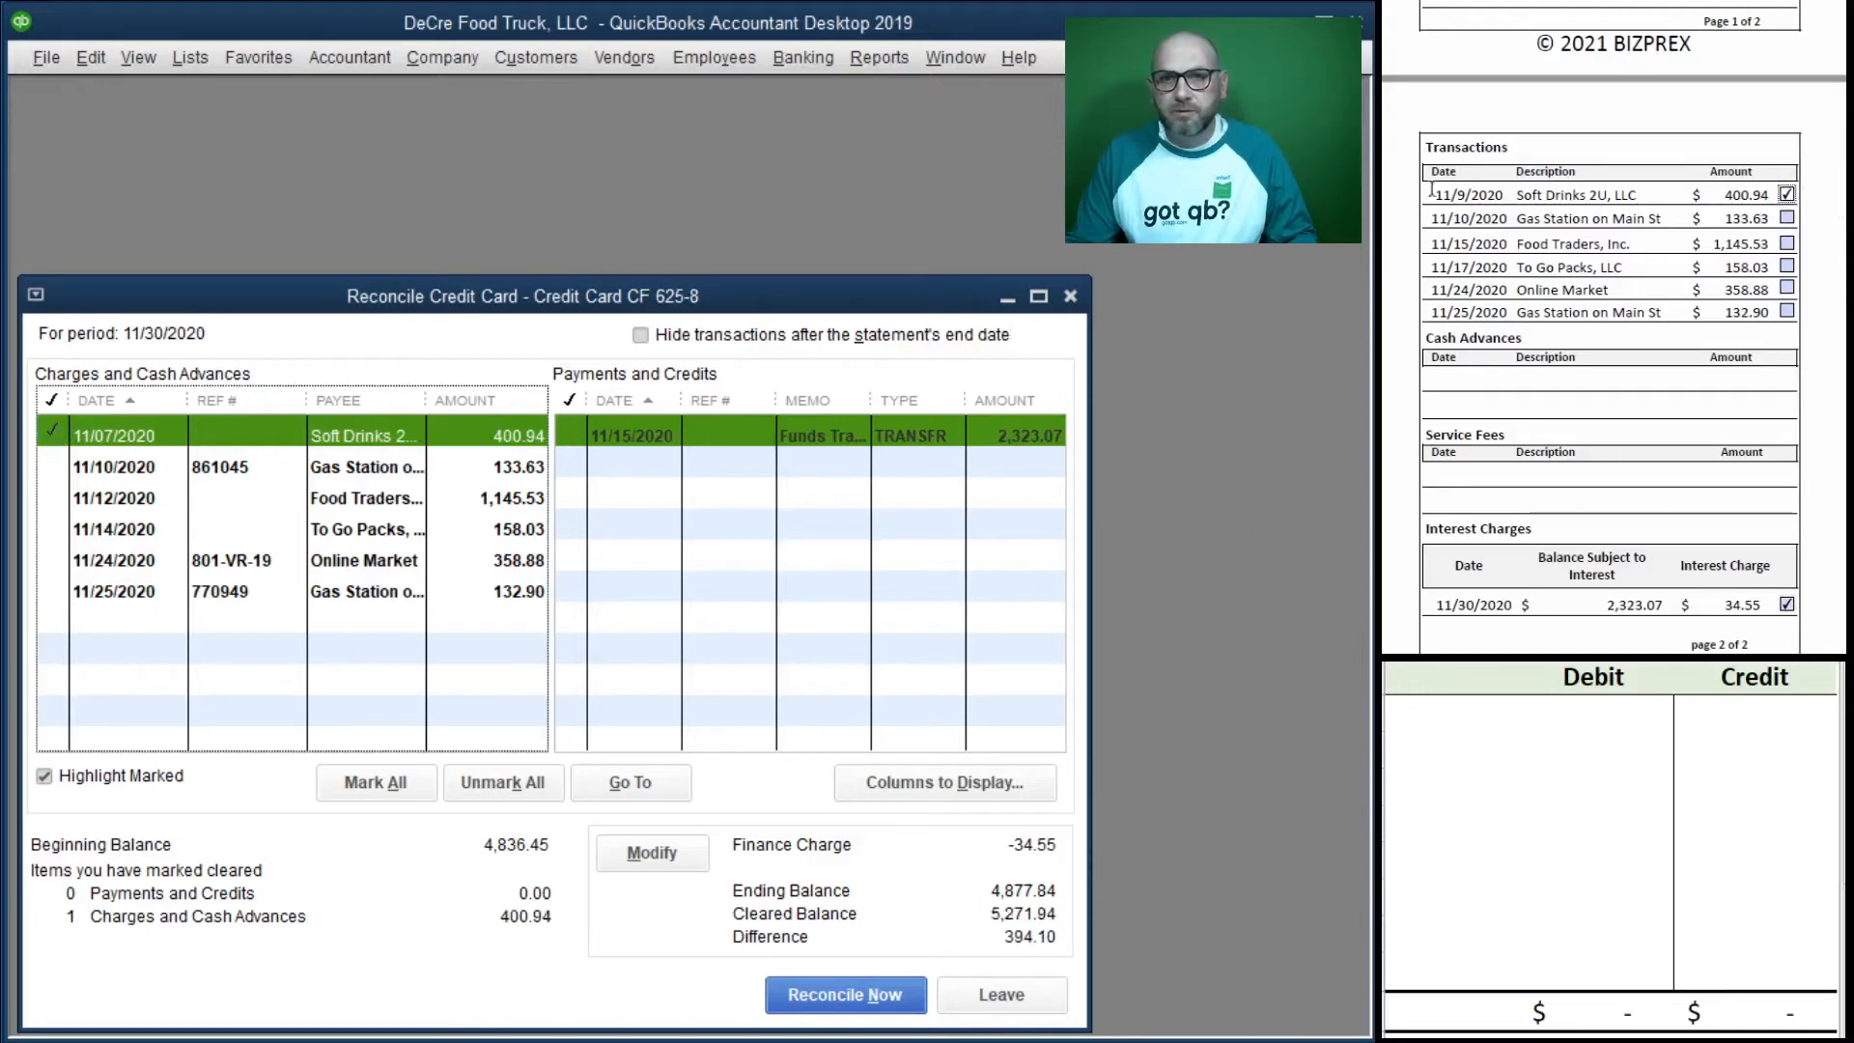
click(1786, 219)
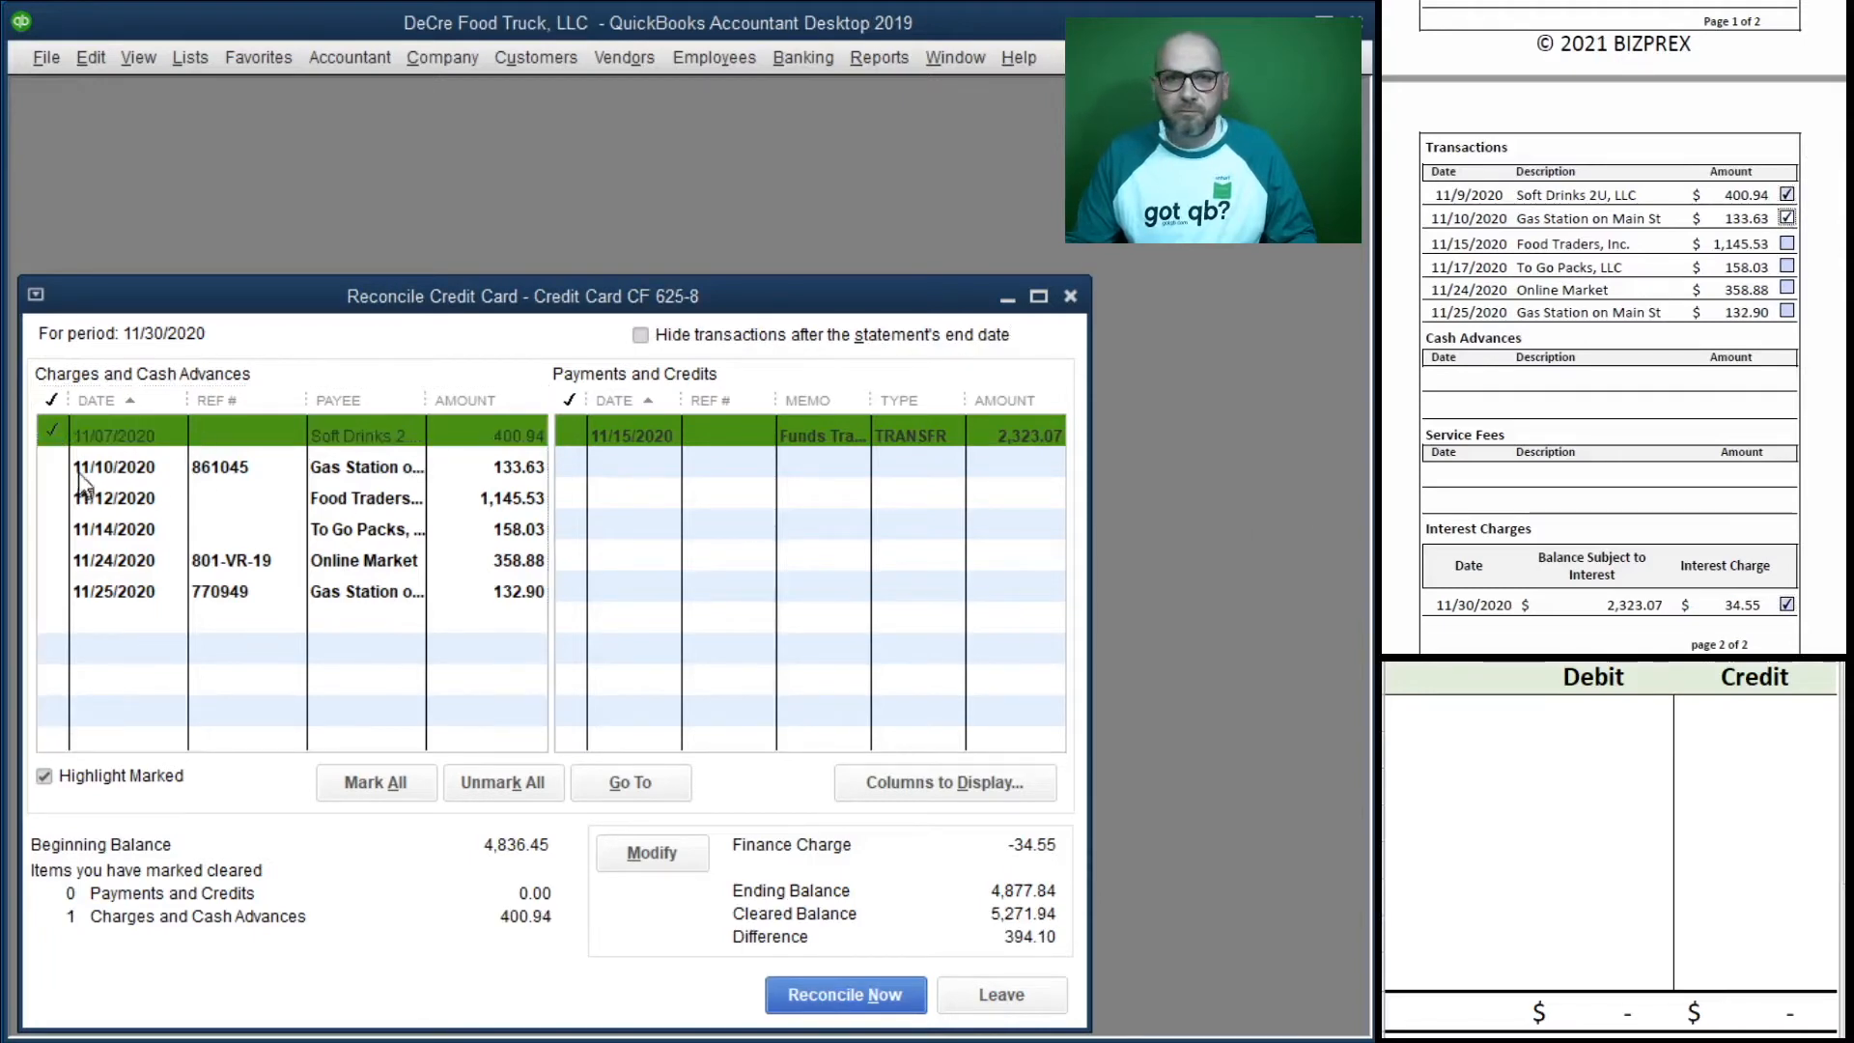
click(49, 468)
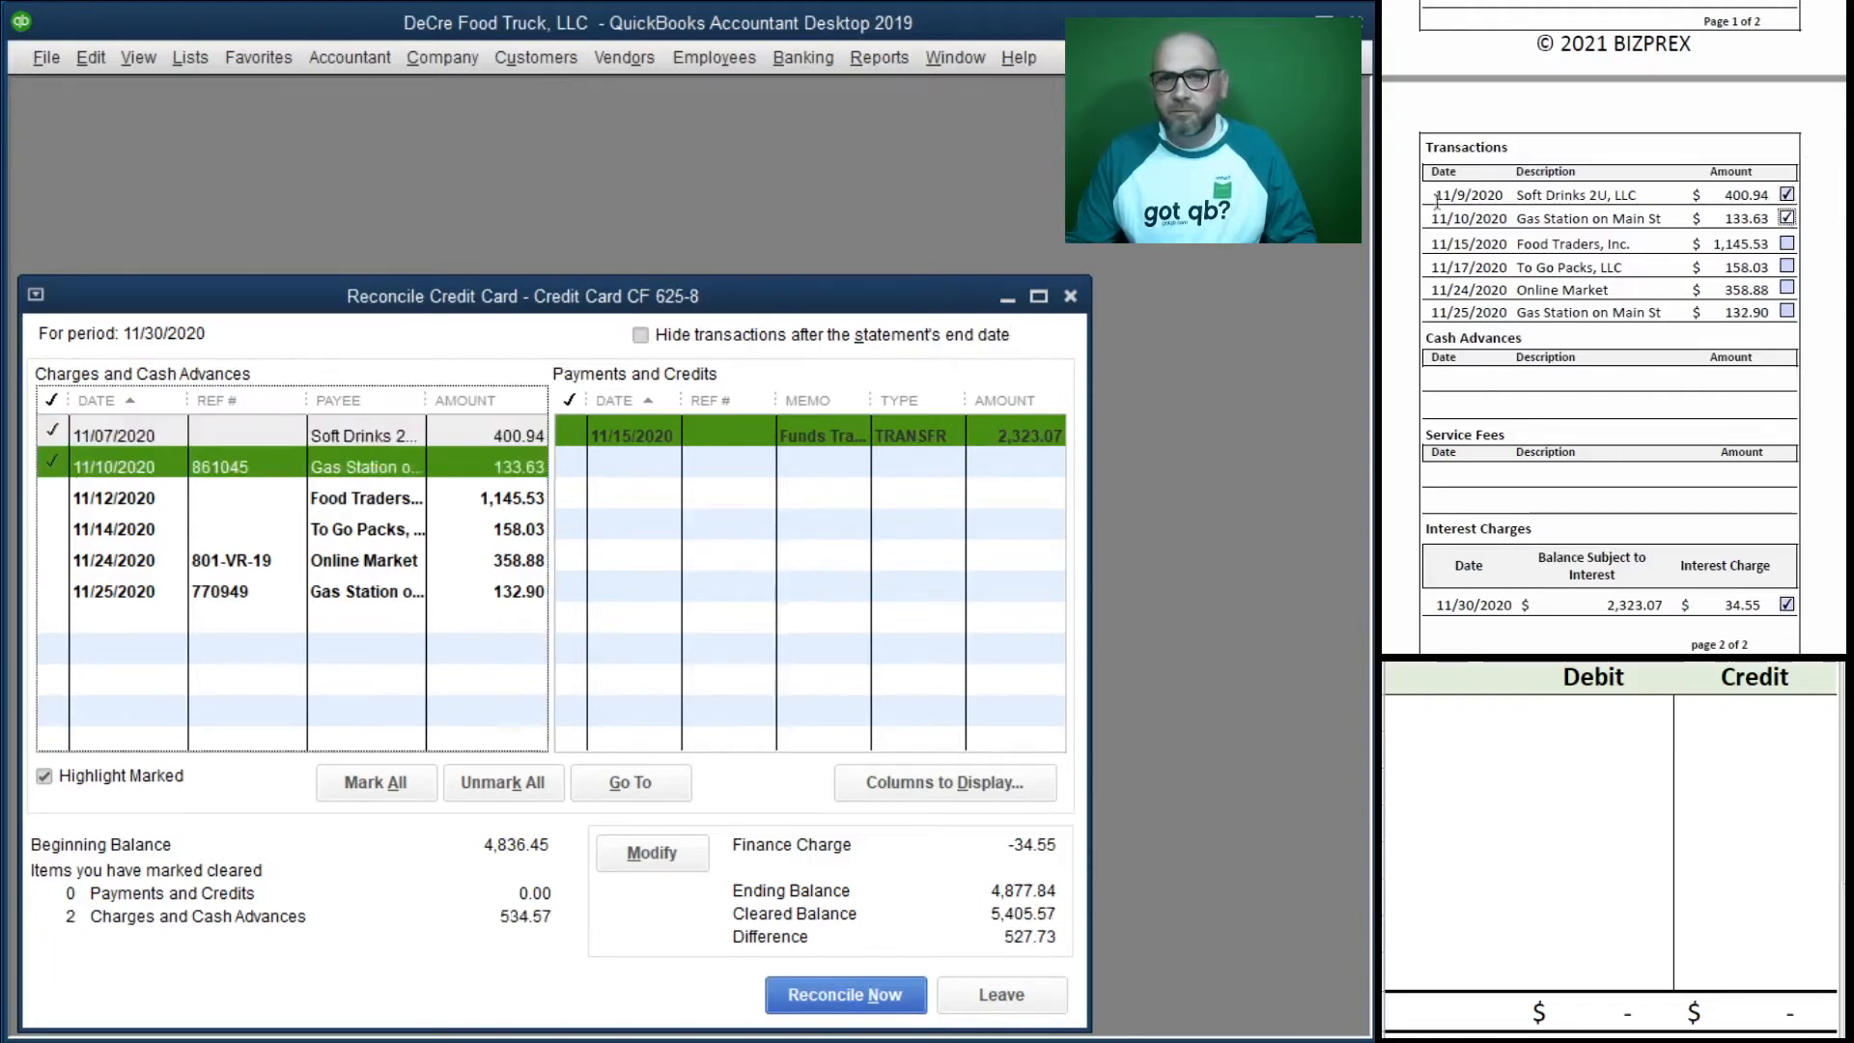
click(1788, 244)
click(53, 497)
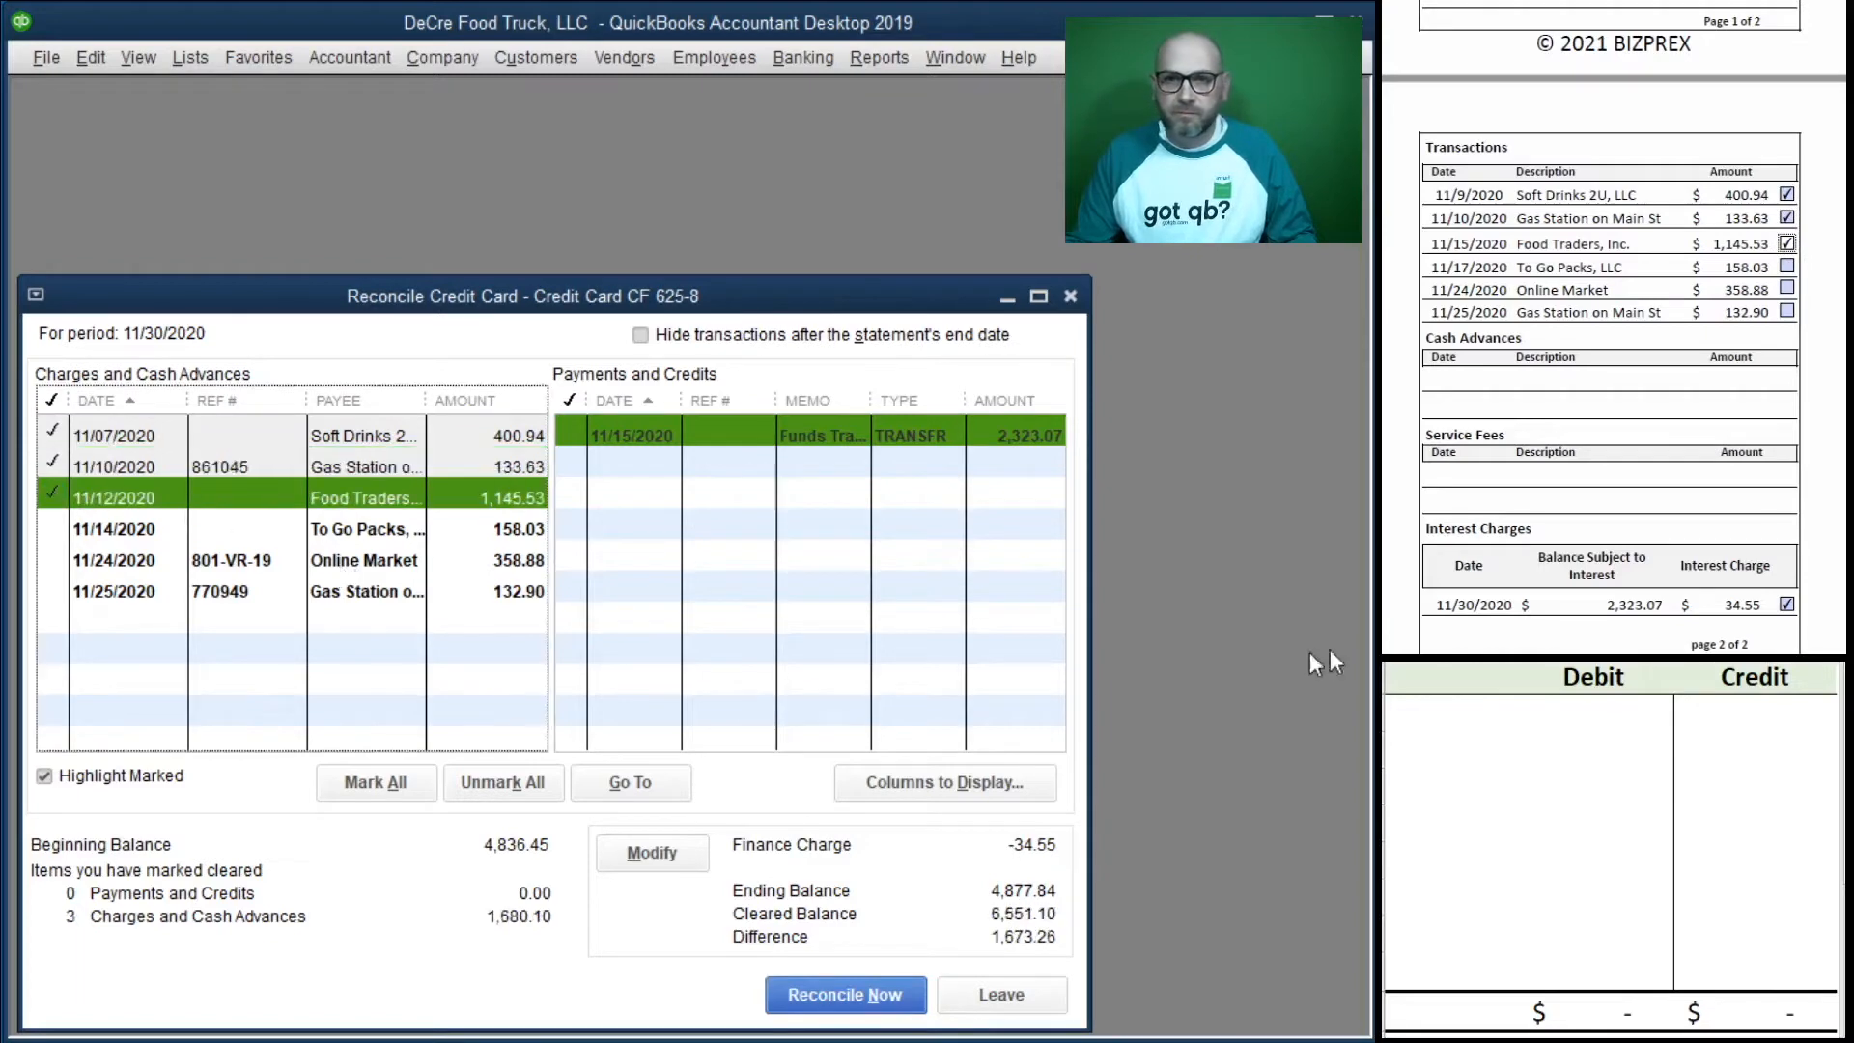
Step: Mark the To Go Packs, Online Market and 132.90 Gas Station charges as cleared on both the statement and the reconciliation
click(1787, 267)
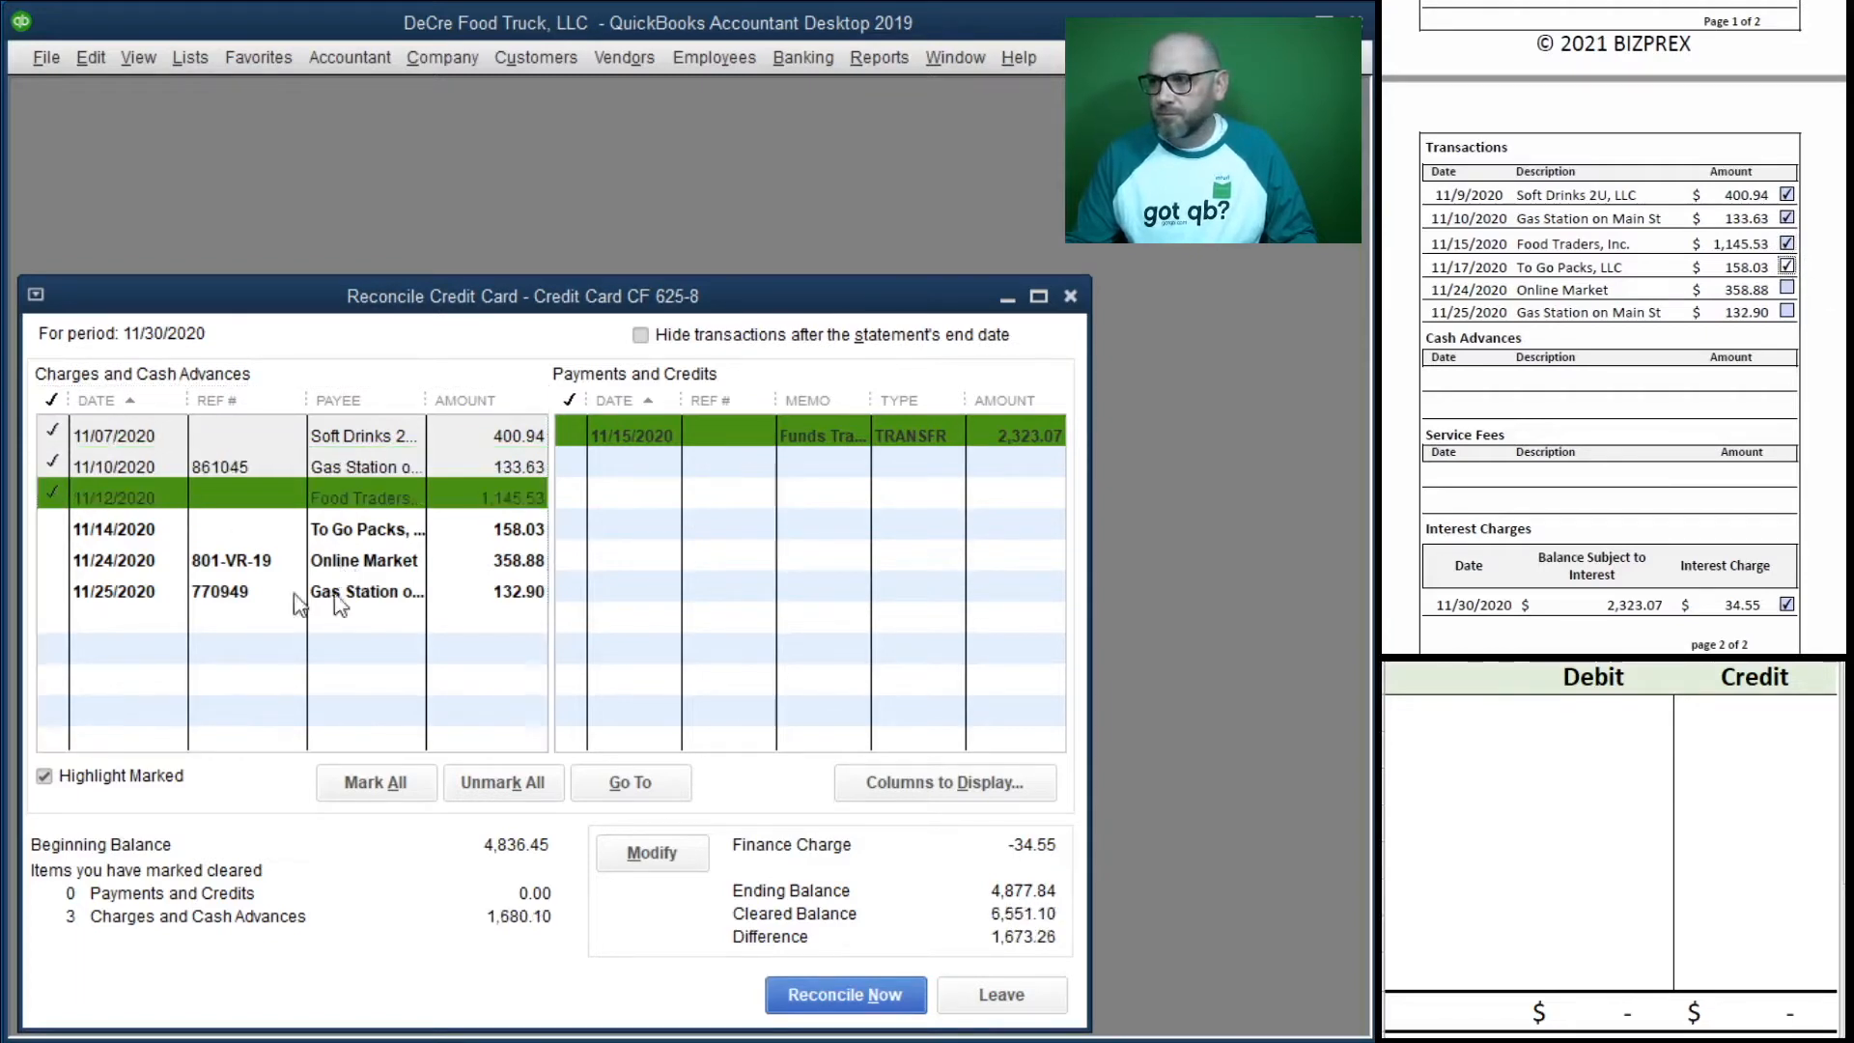
click(51, 531)
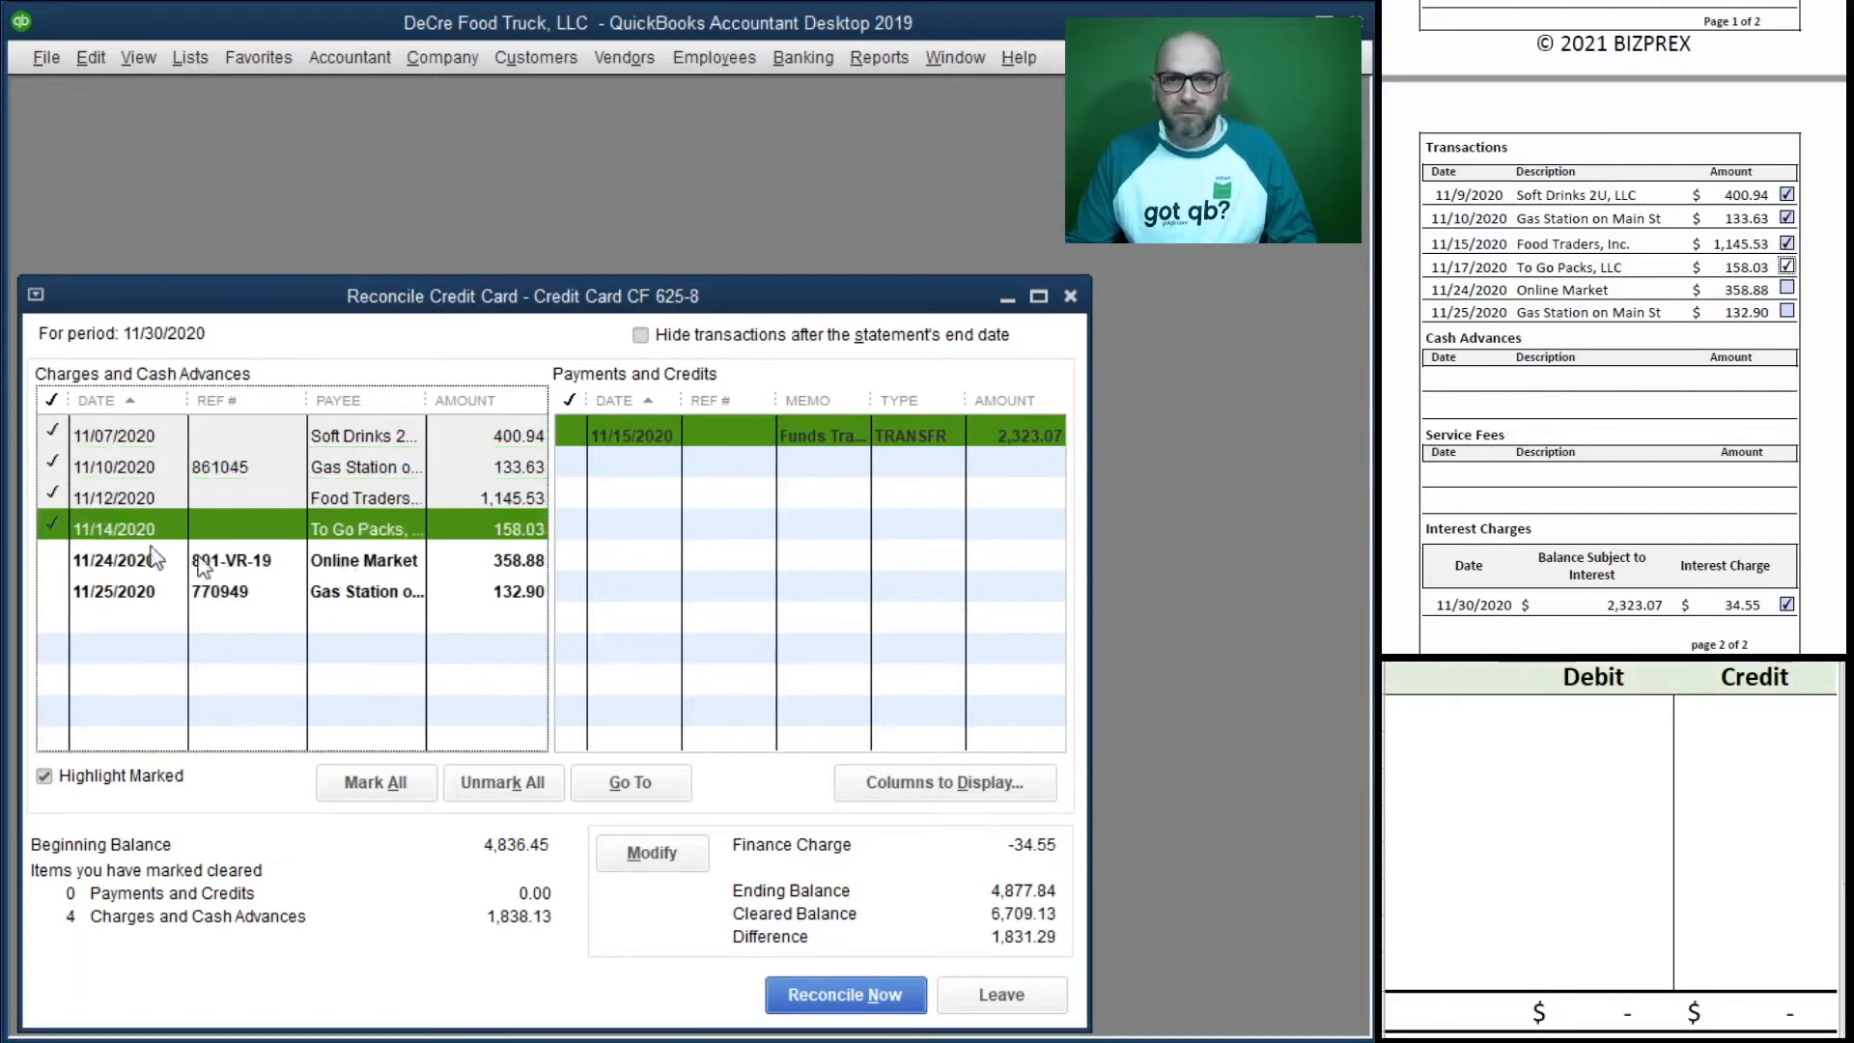
click(1787, 287)
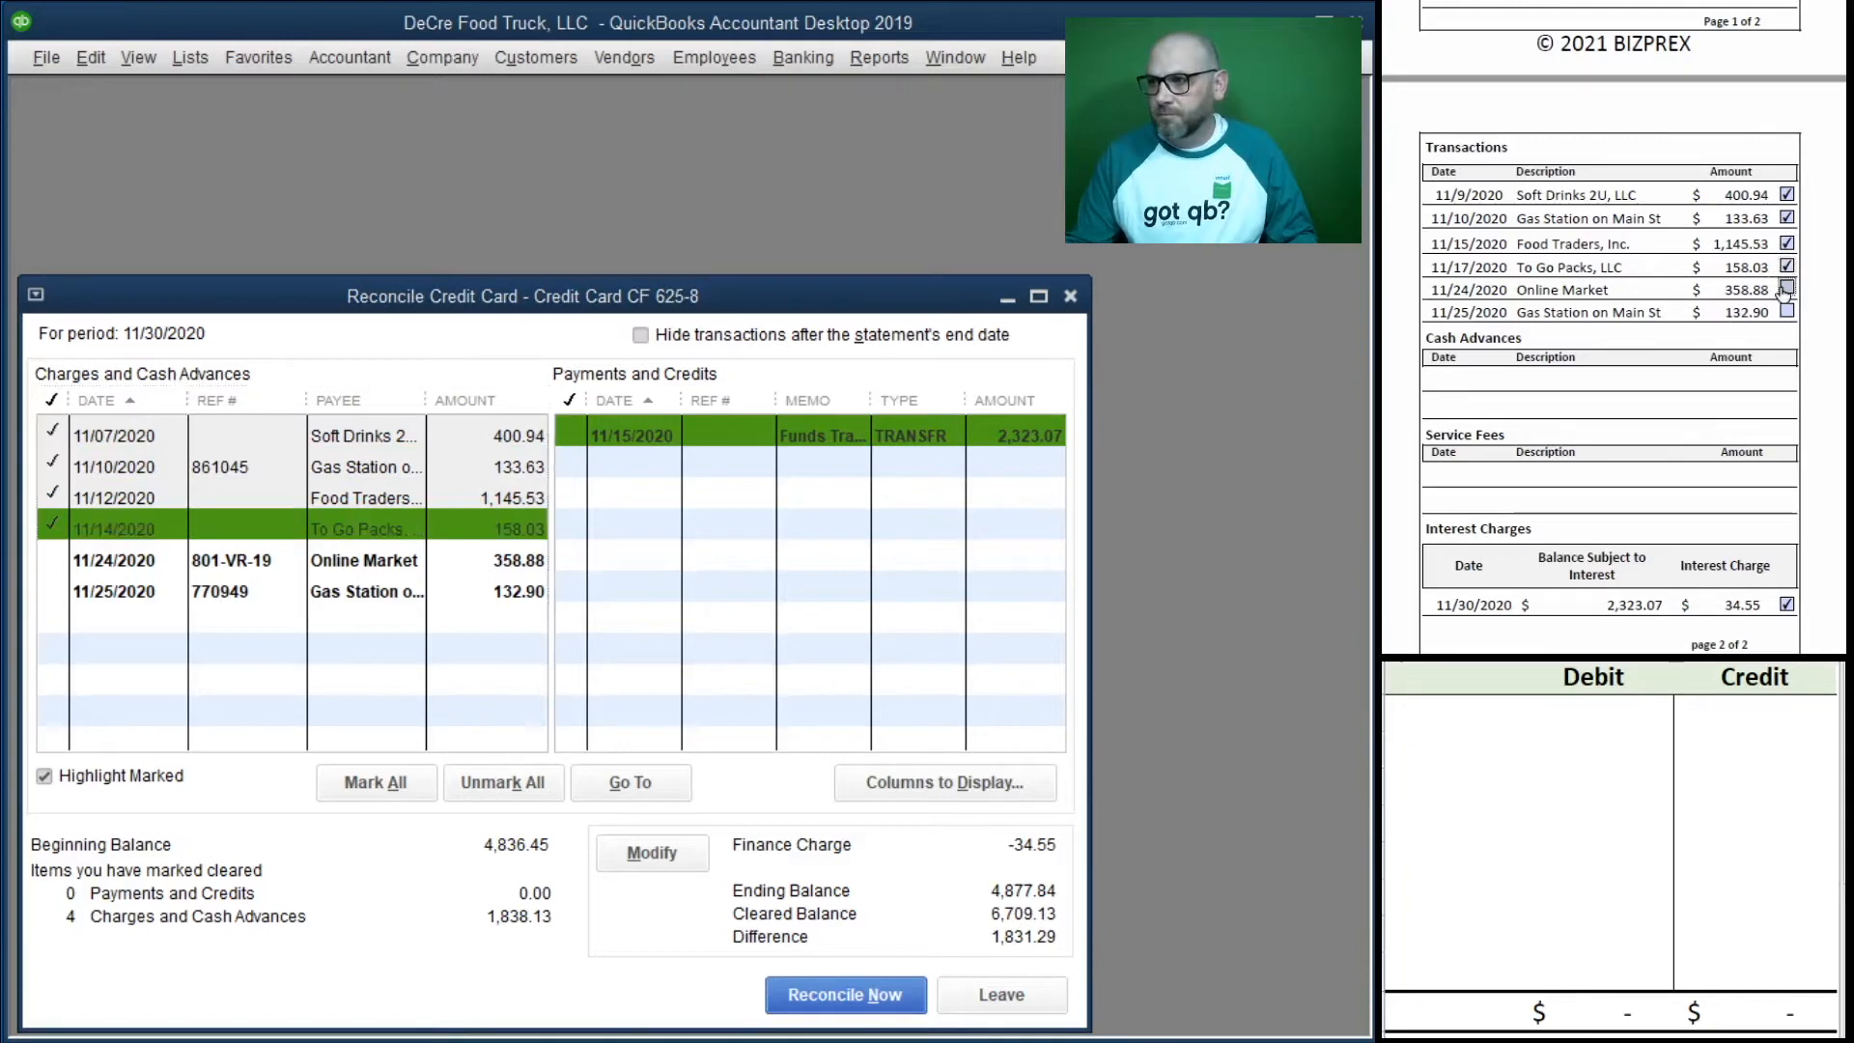
click(58, 560)
click(1786, 311)
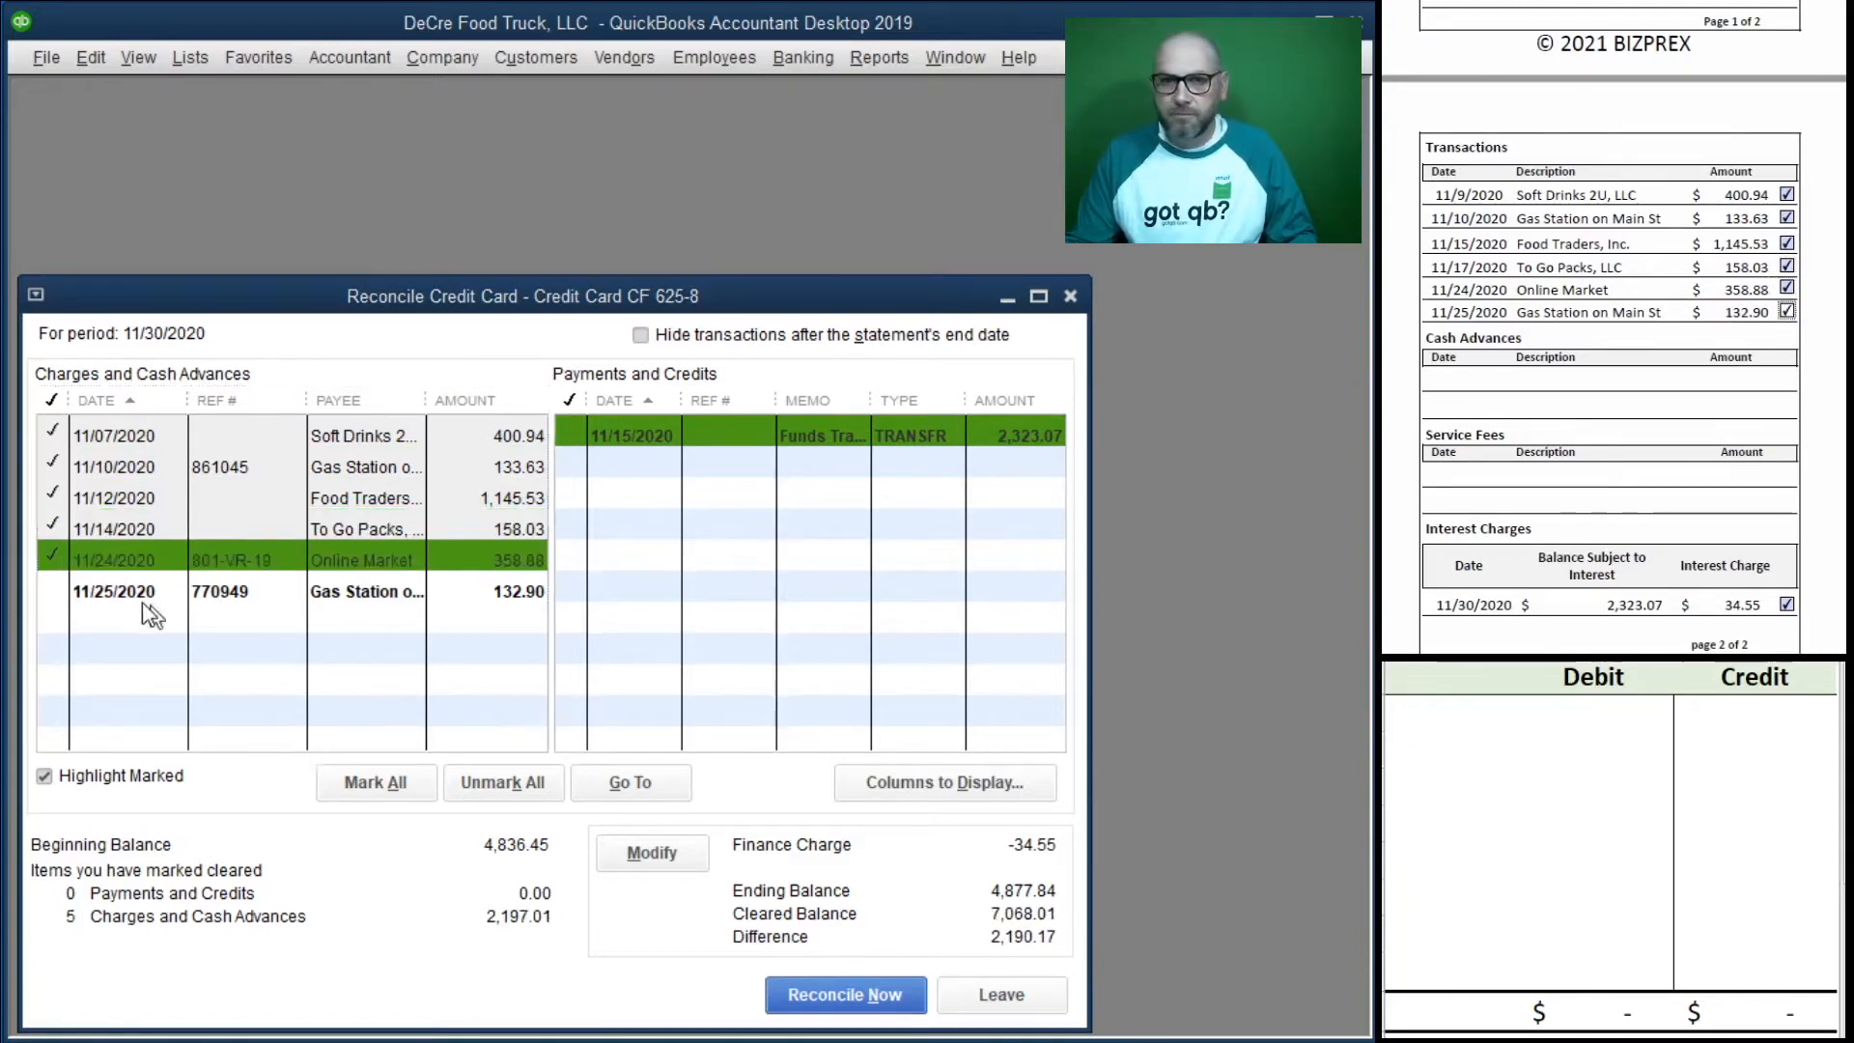
click(51, 592)
Step: Mark the 11/15/2020 bank transfer payment of 2,323.07 as cleared on both the statement and the reconciliation
scroll(1788, 442, up, 5)
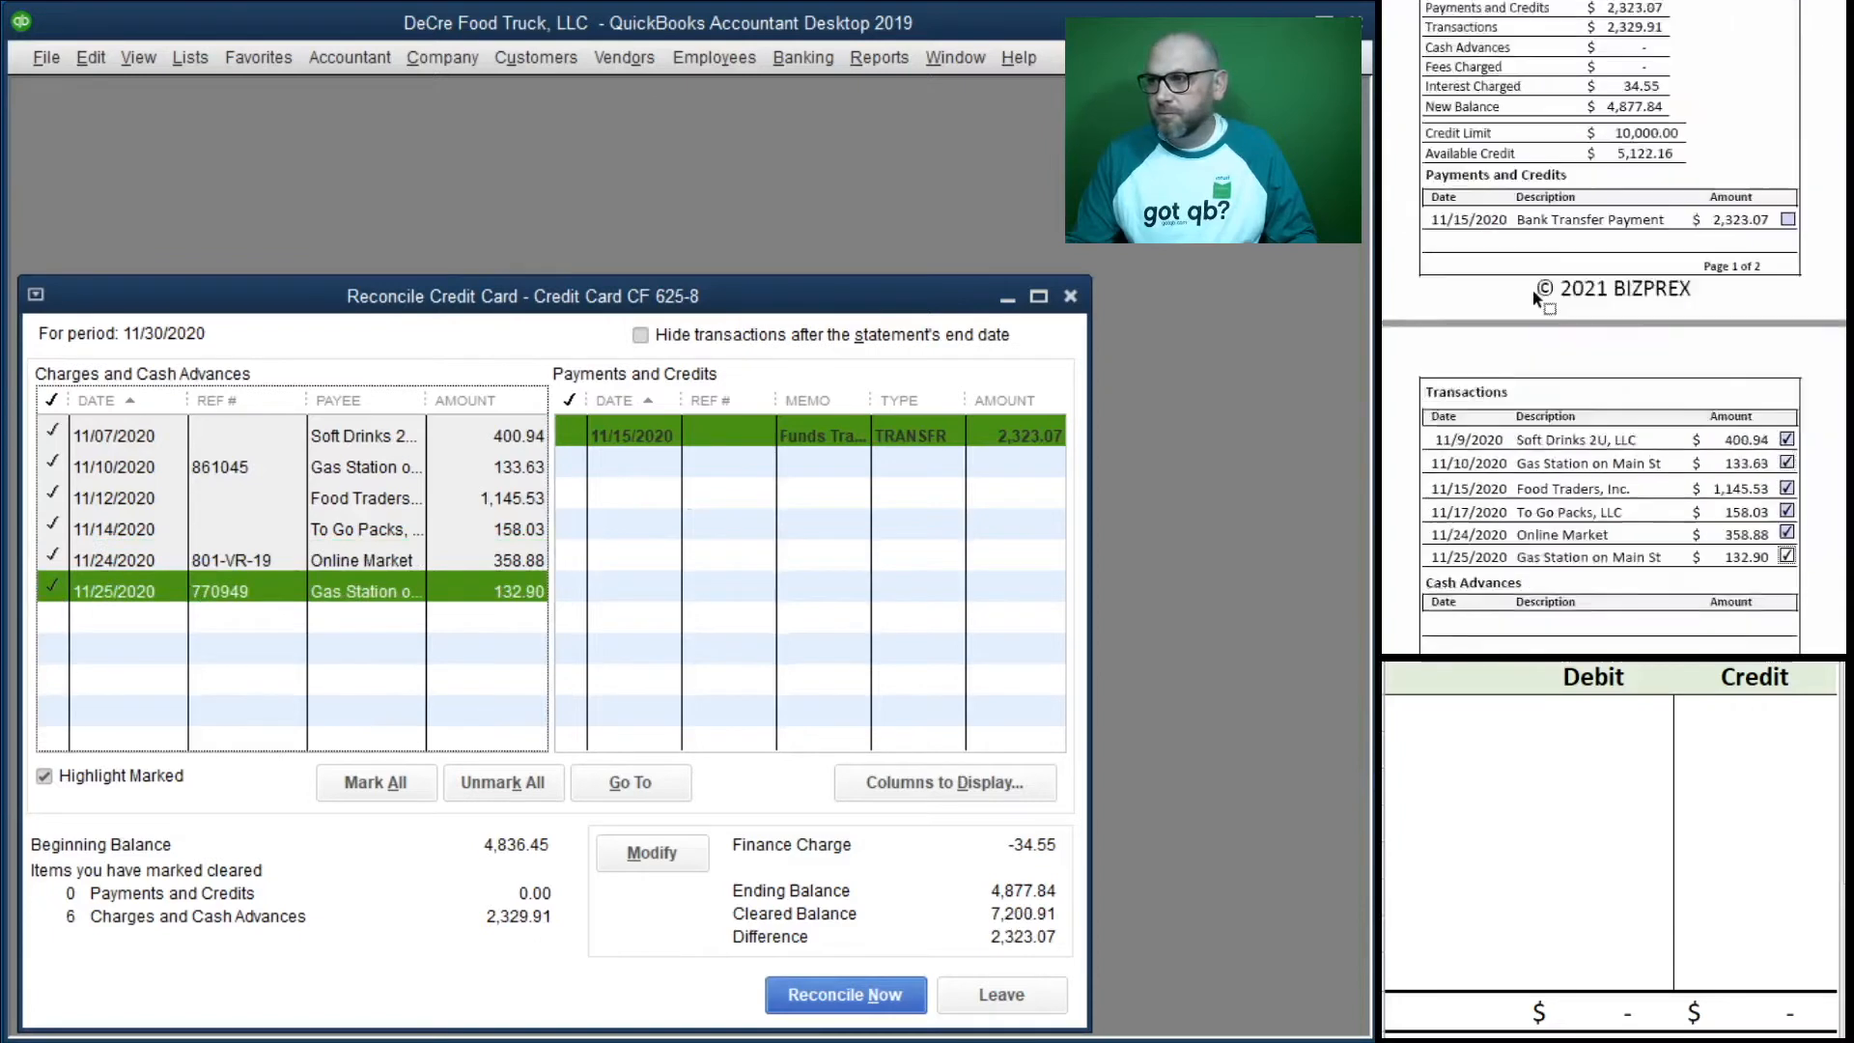
click(1788, 514)
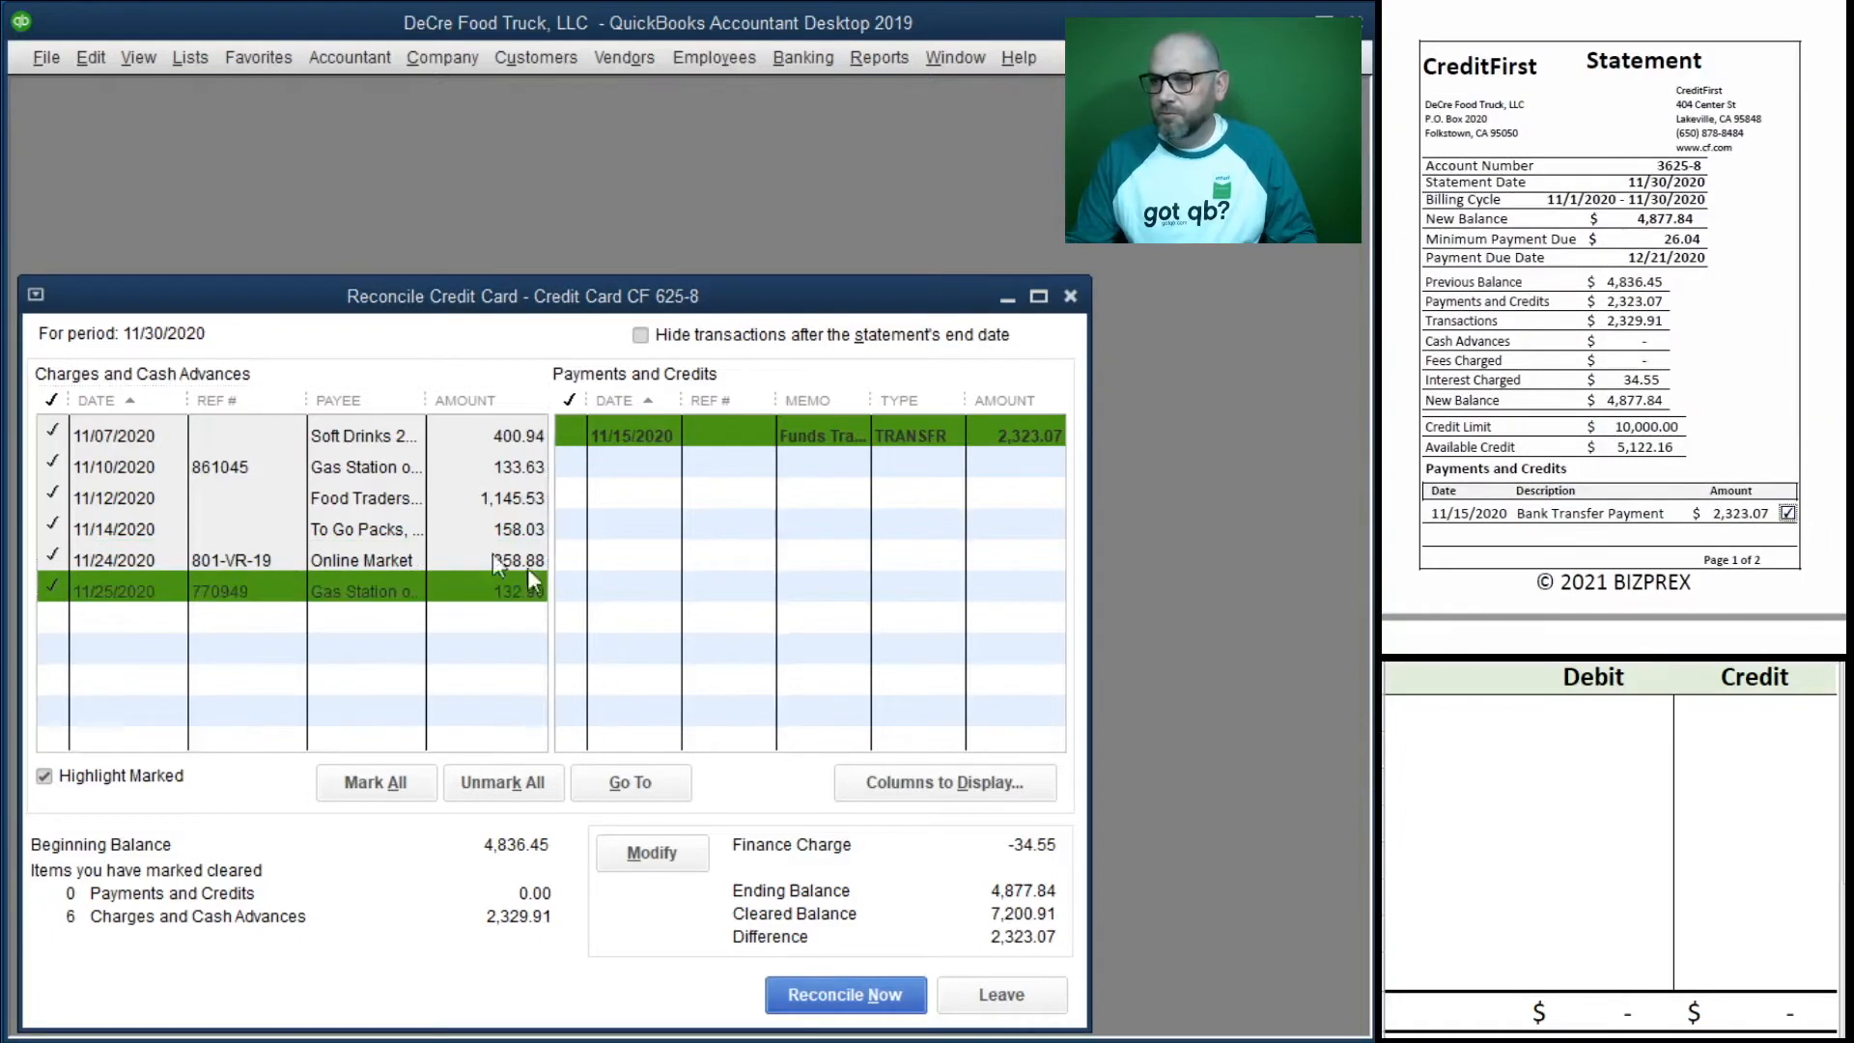
click(570, 434)
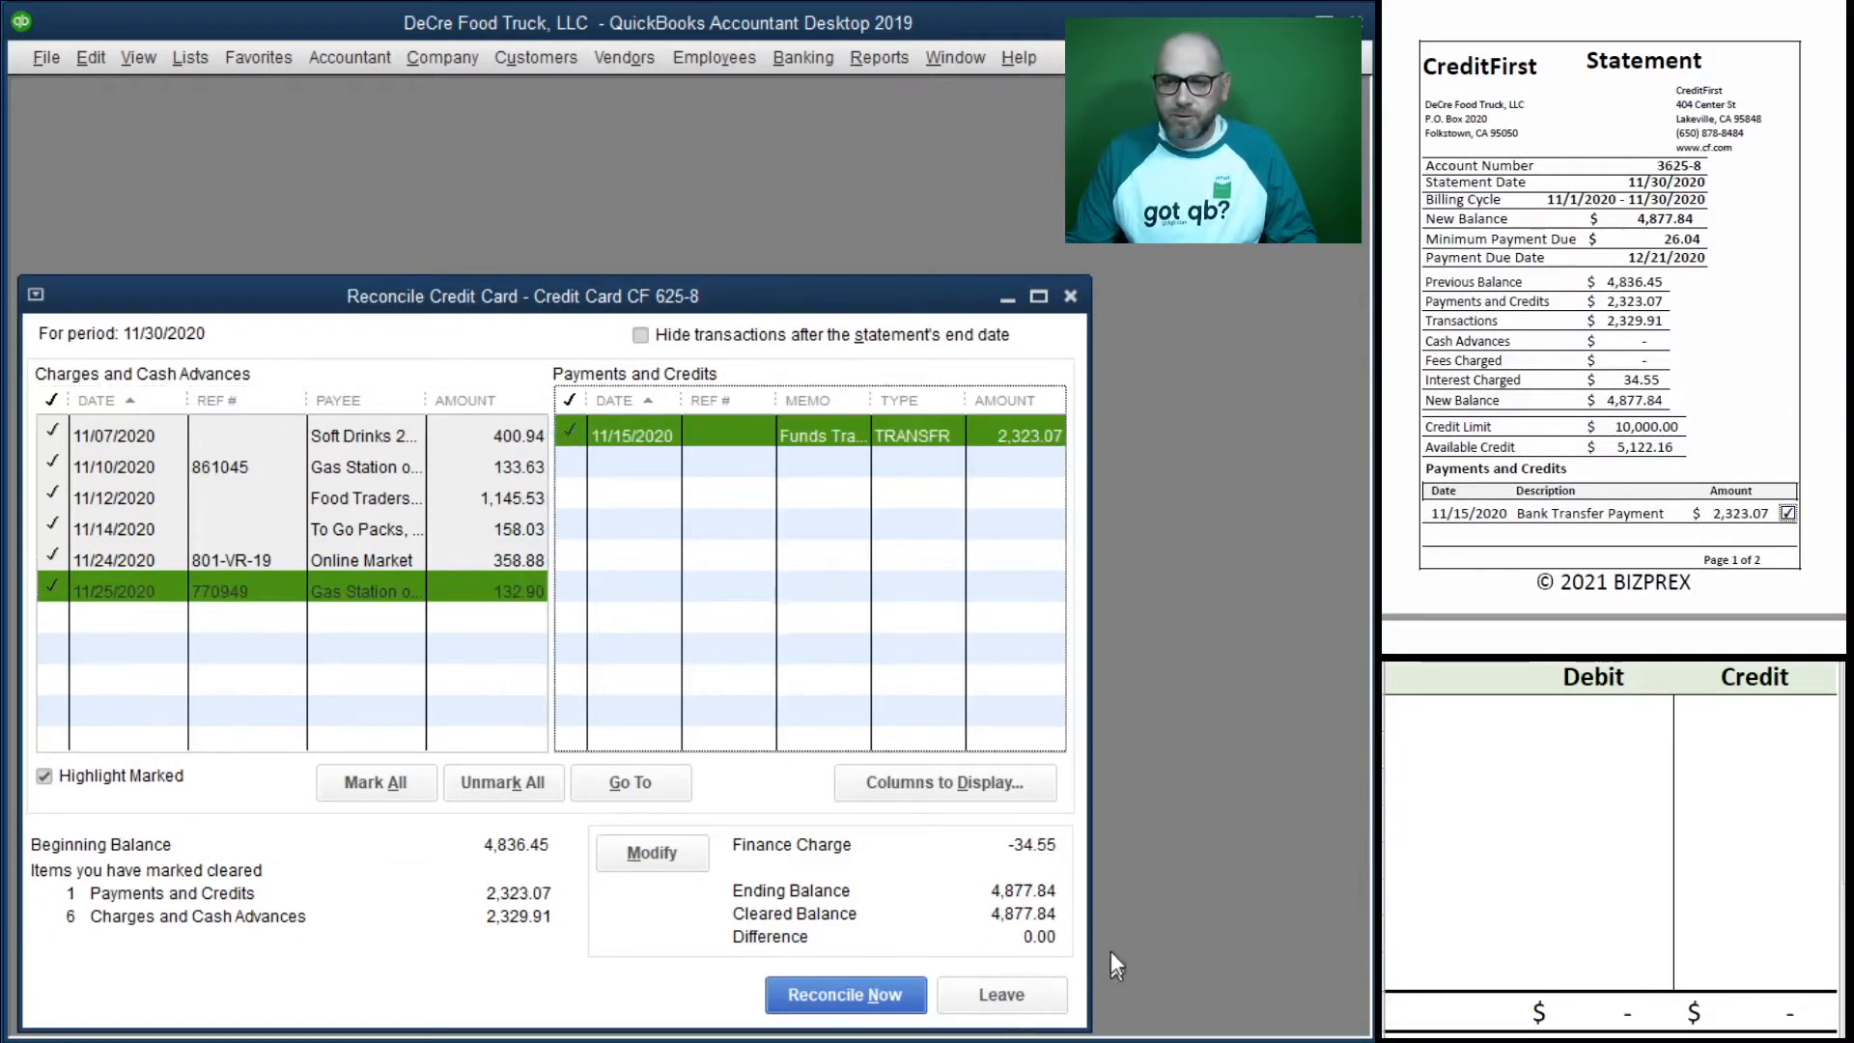
Step: Finalize the reconciliation without making a payment on the outstanding balance, and display both the summary and detail reports
click(844, 995)
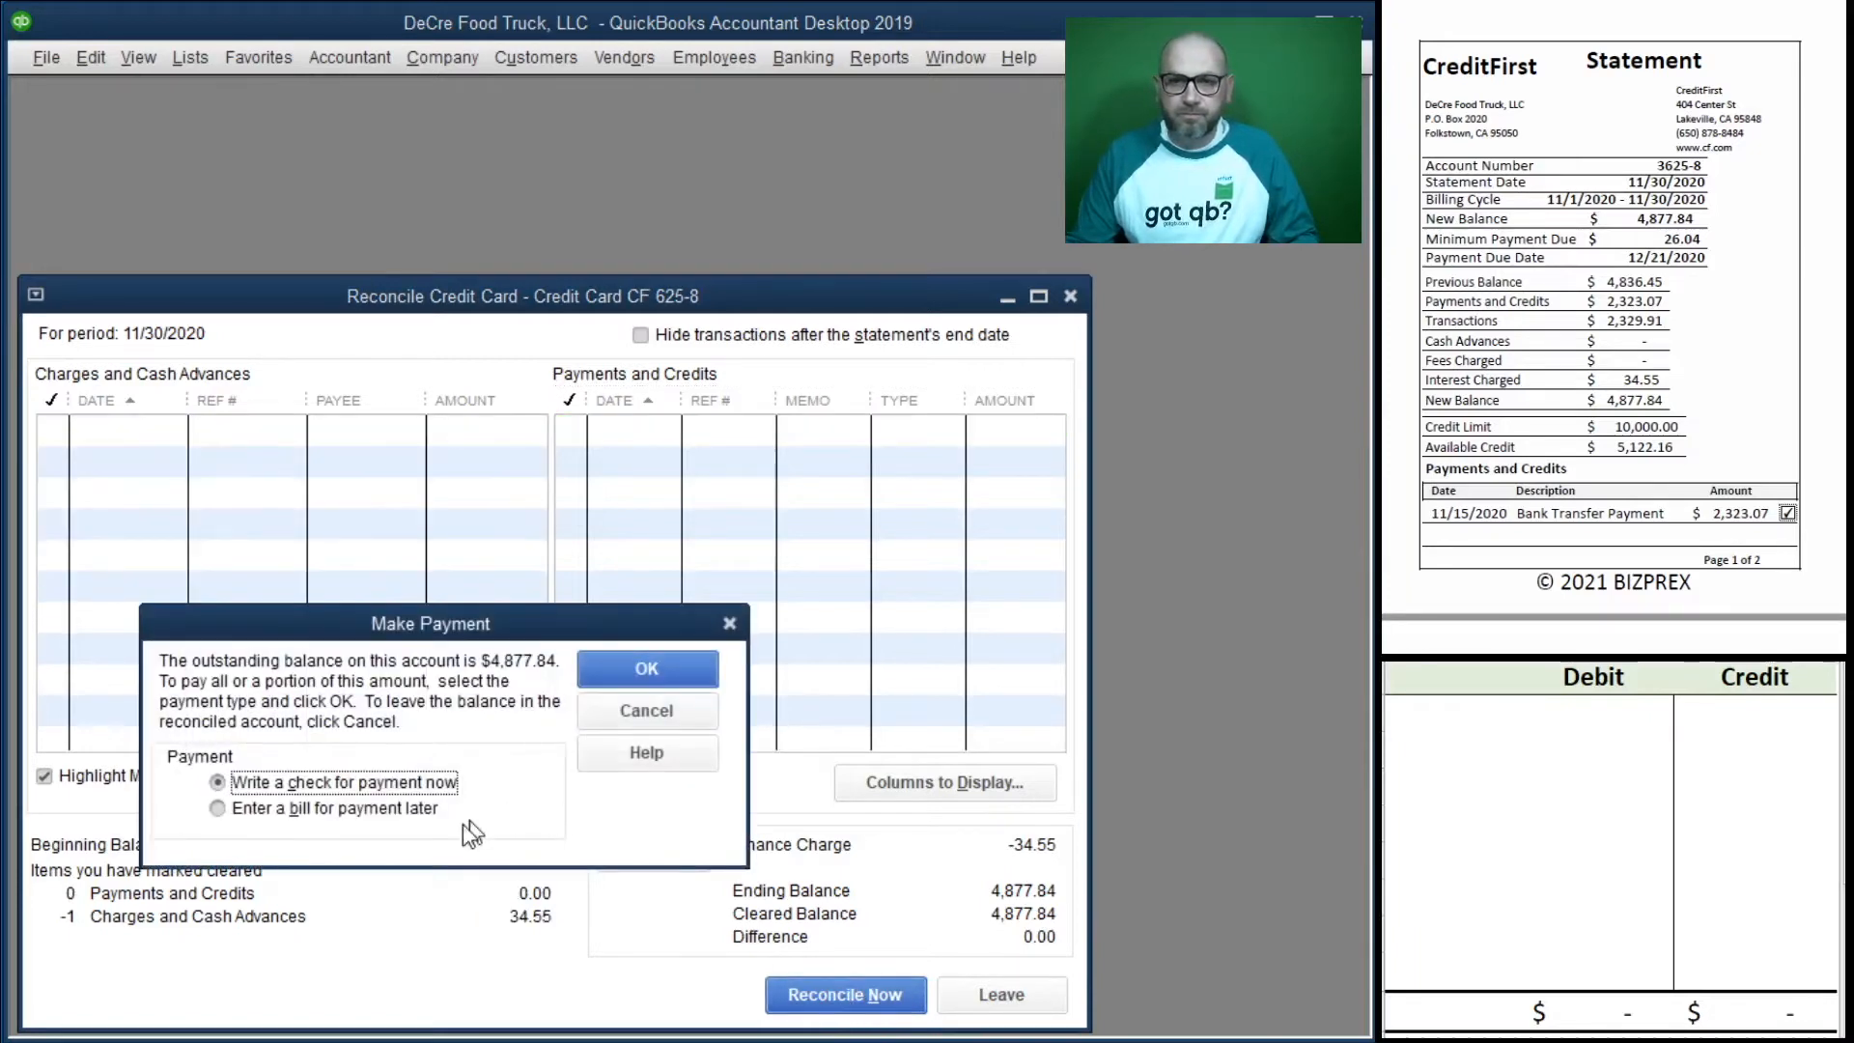
click(644, 711)
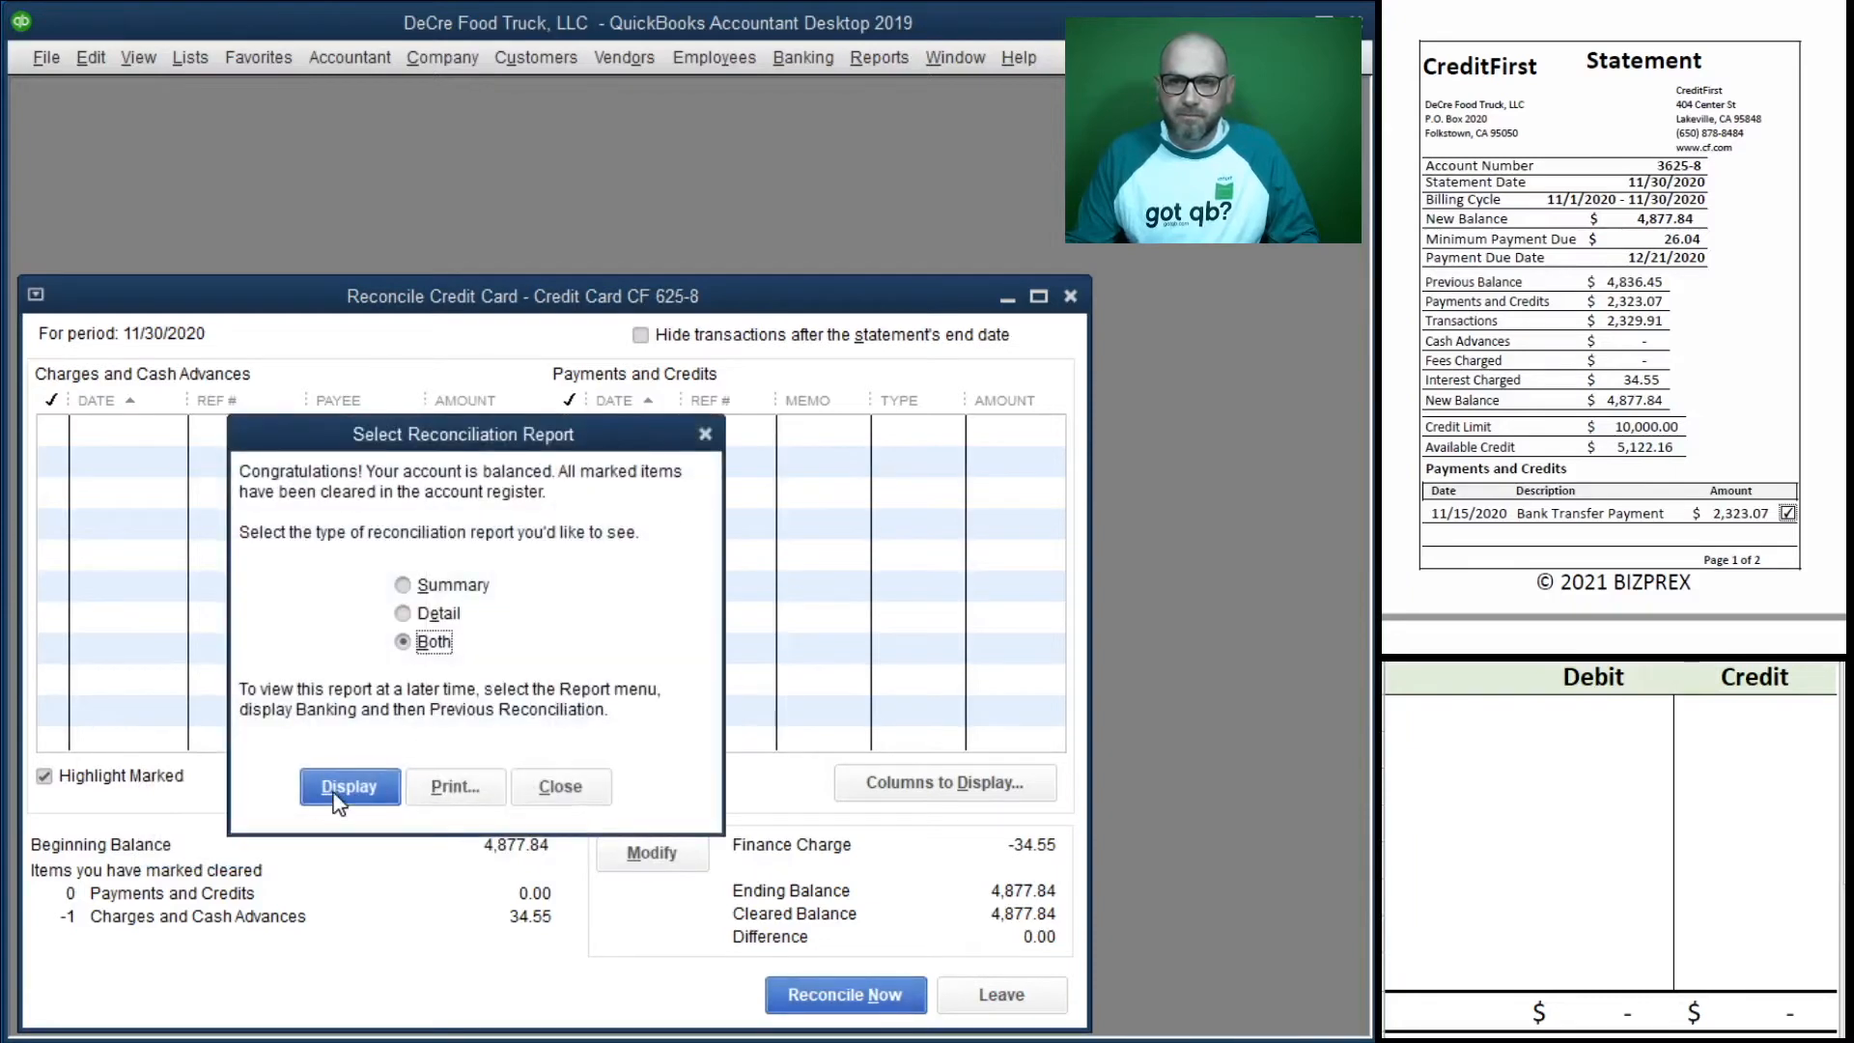
click(335, 798)
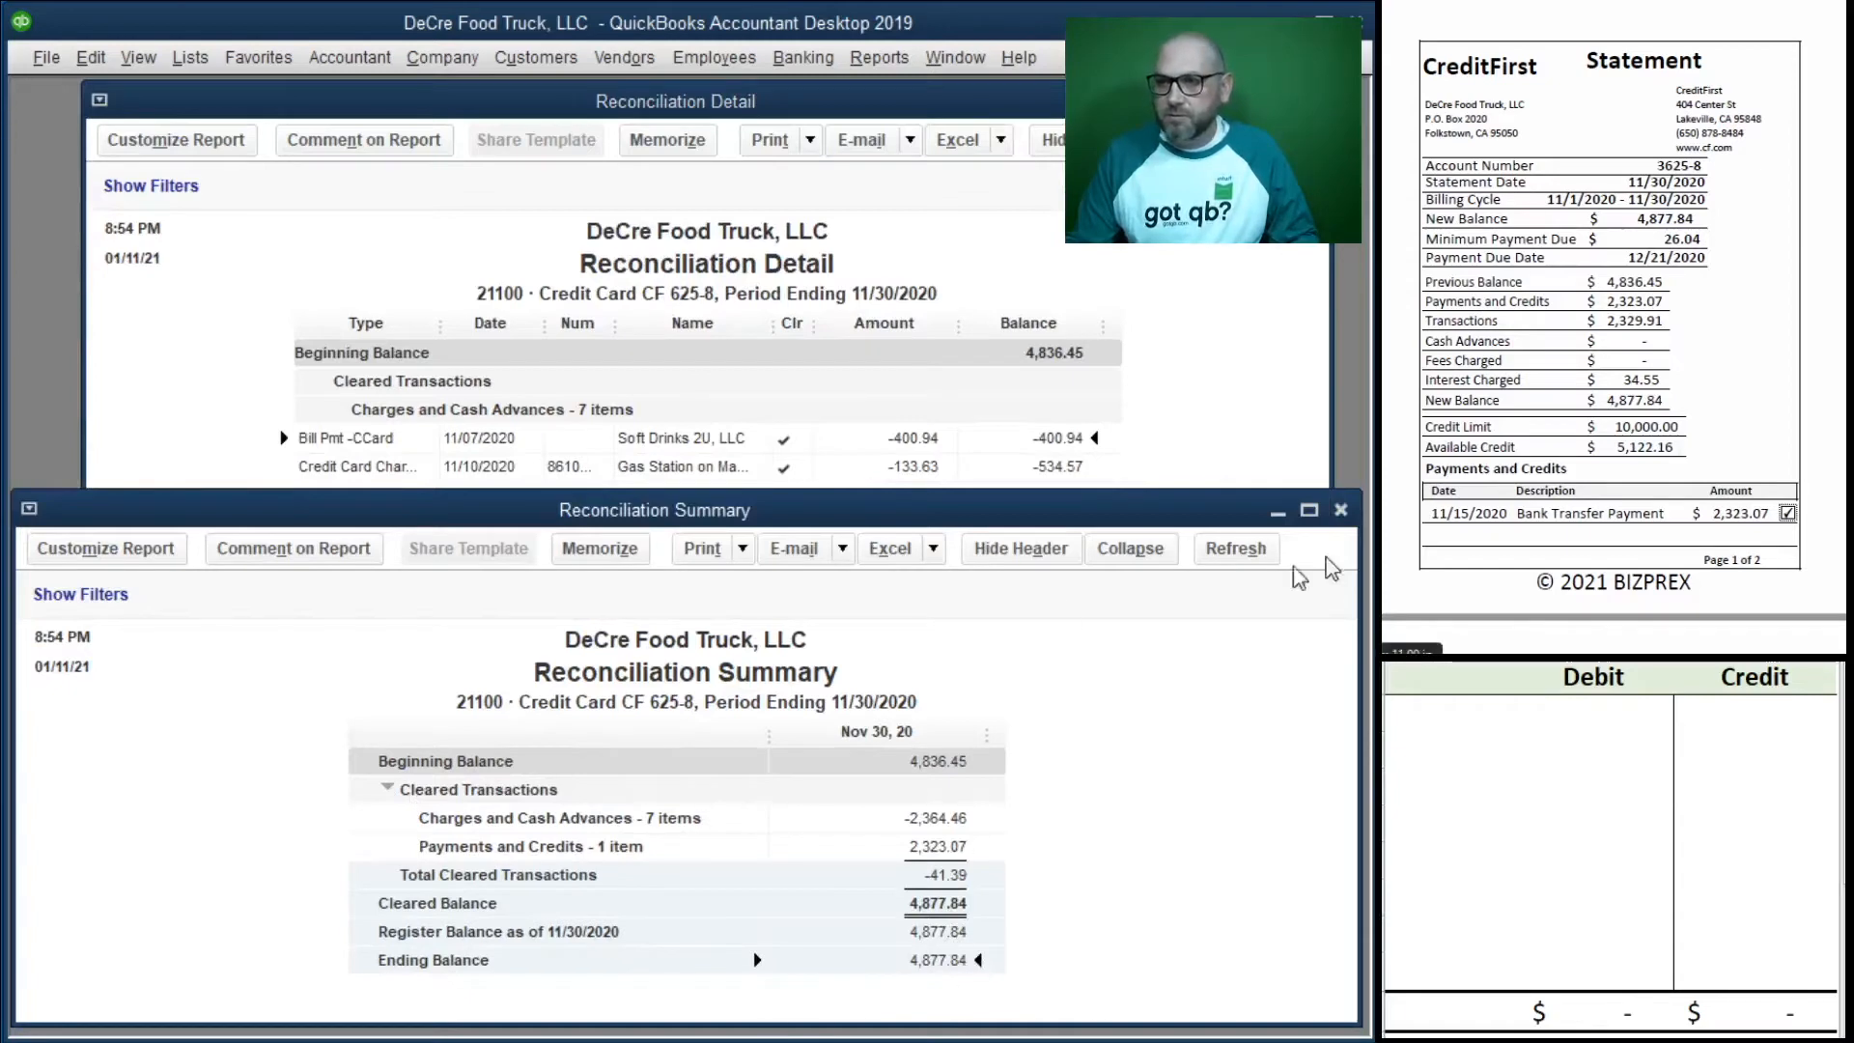
Step: Close the Reconciliation Summary, compare the Reconciliation Detail report with the statement's transactions, and close the report
click(1342, 508)
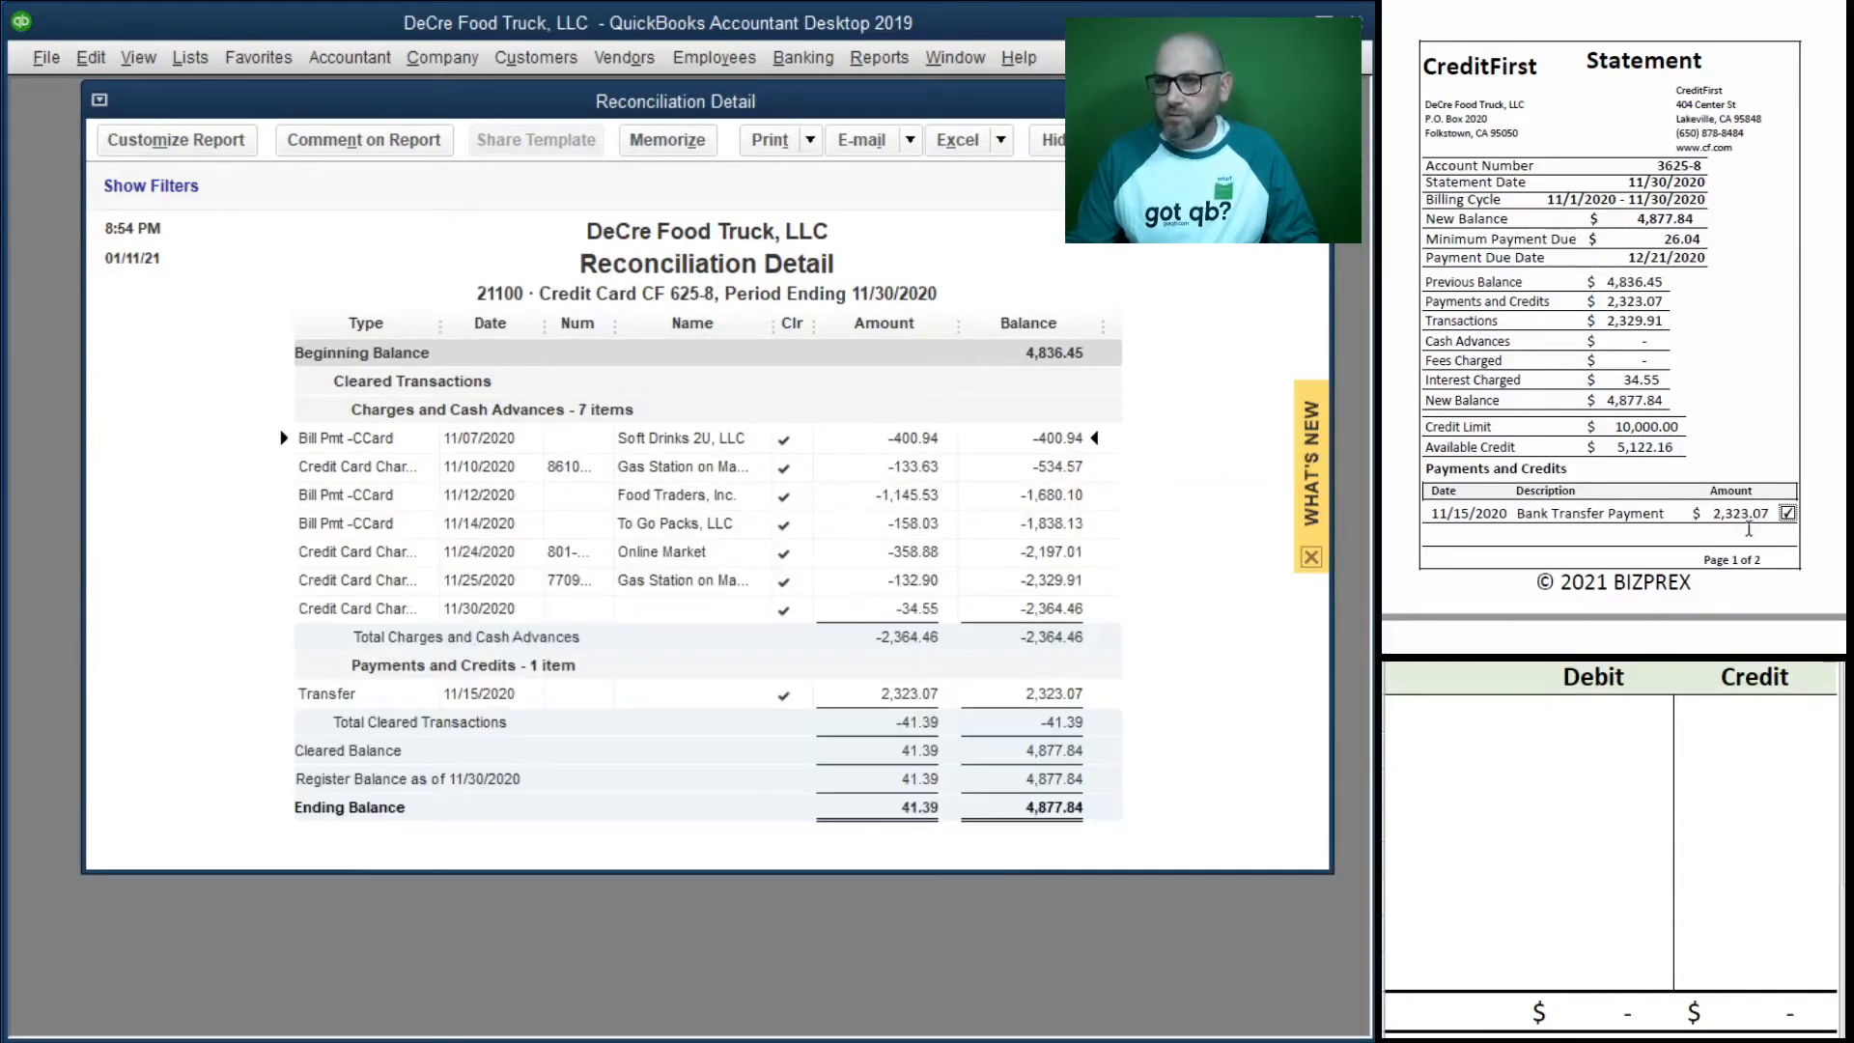
scroll(1750, 529, down, 8)
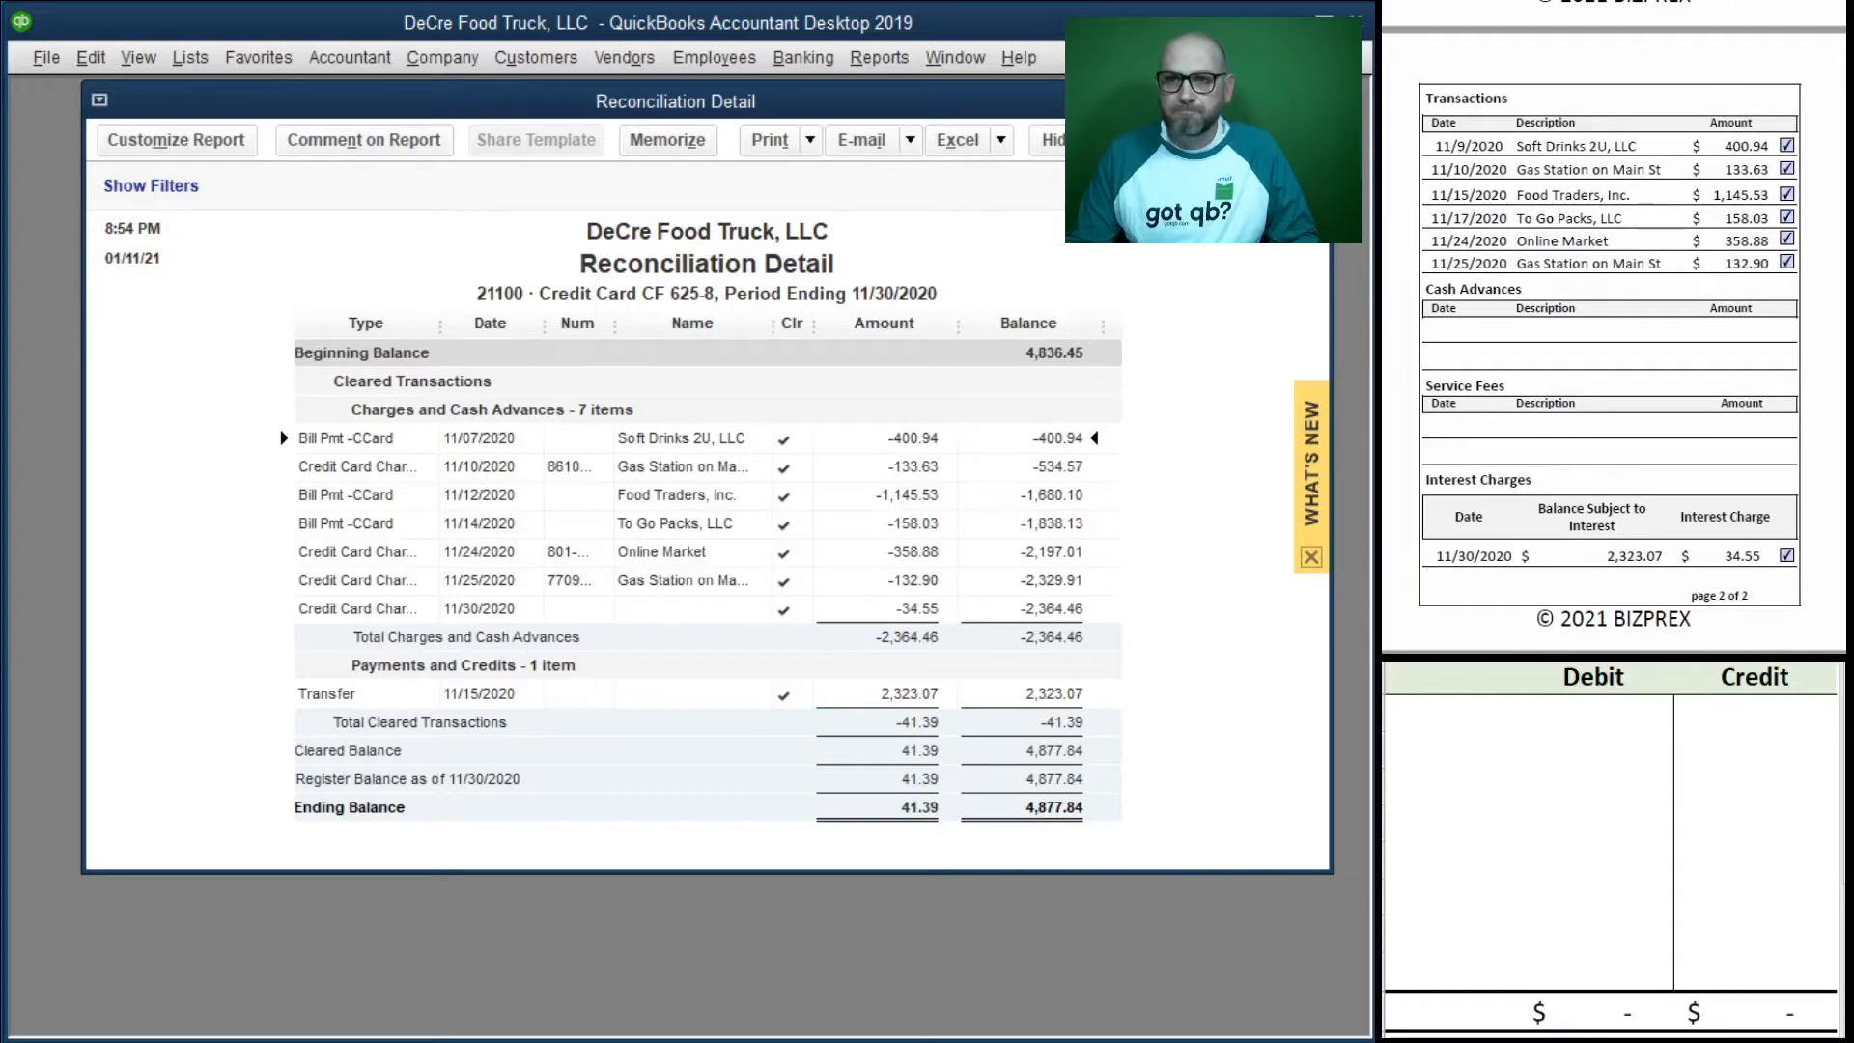
key(Escape)
scroll(1660, 396, down, 5)
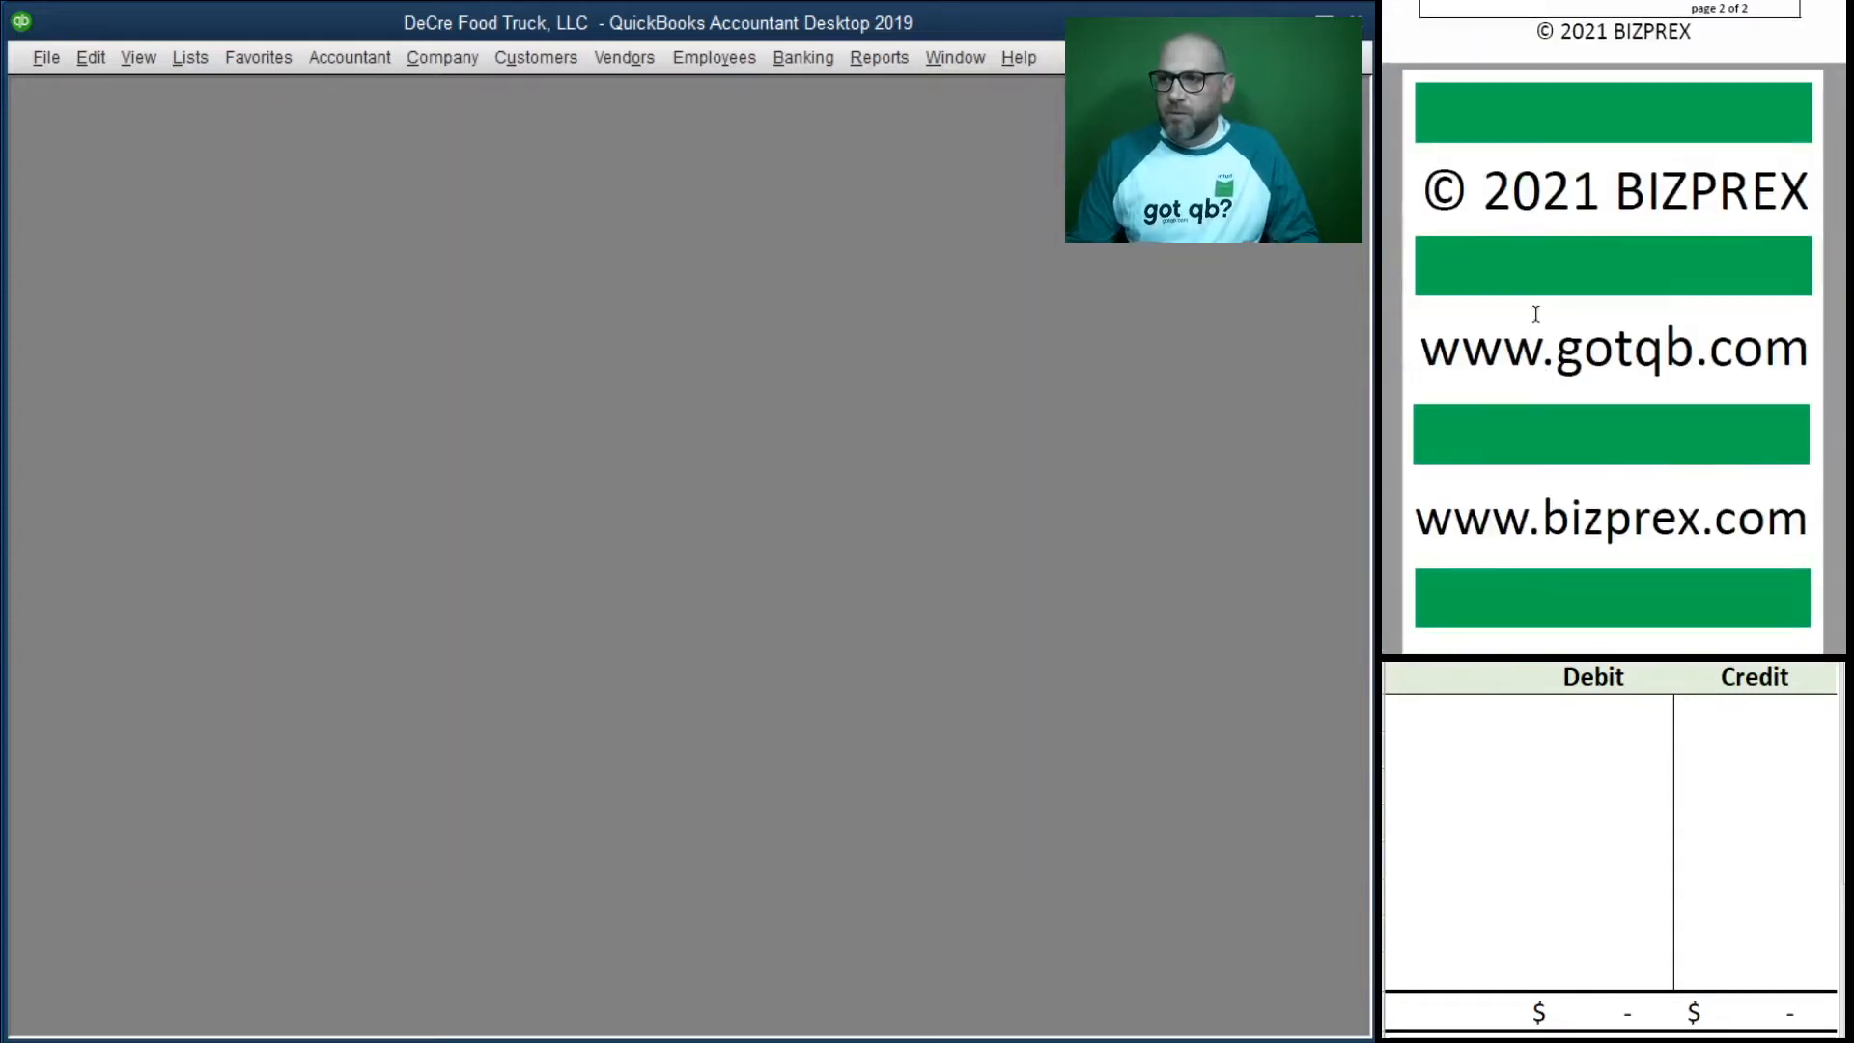
scroll(1535, 314, down, 2)
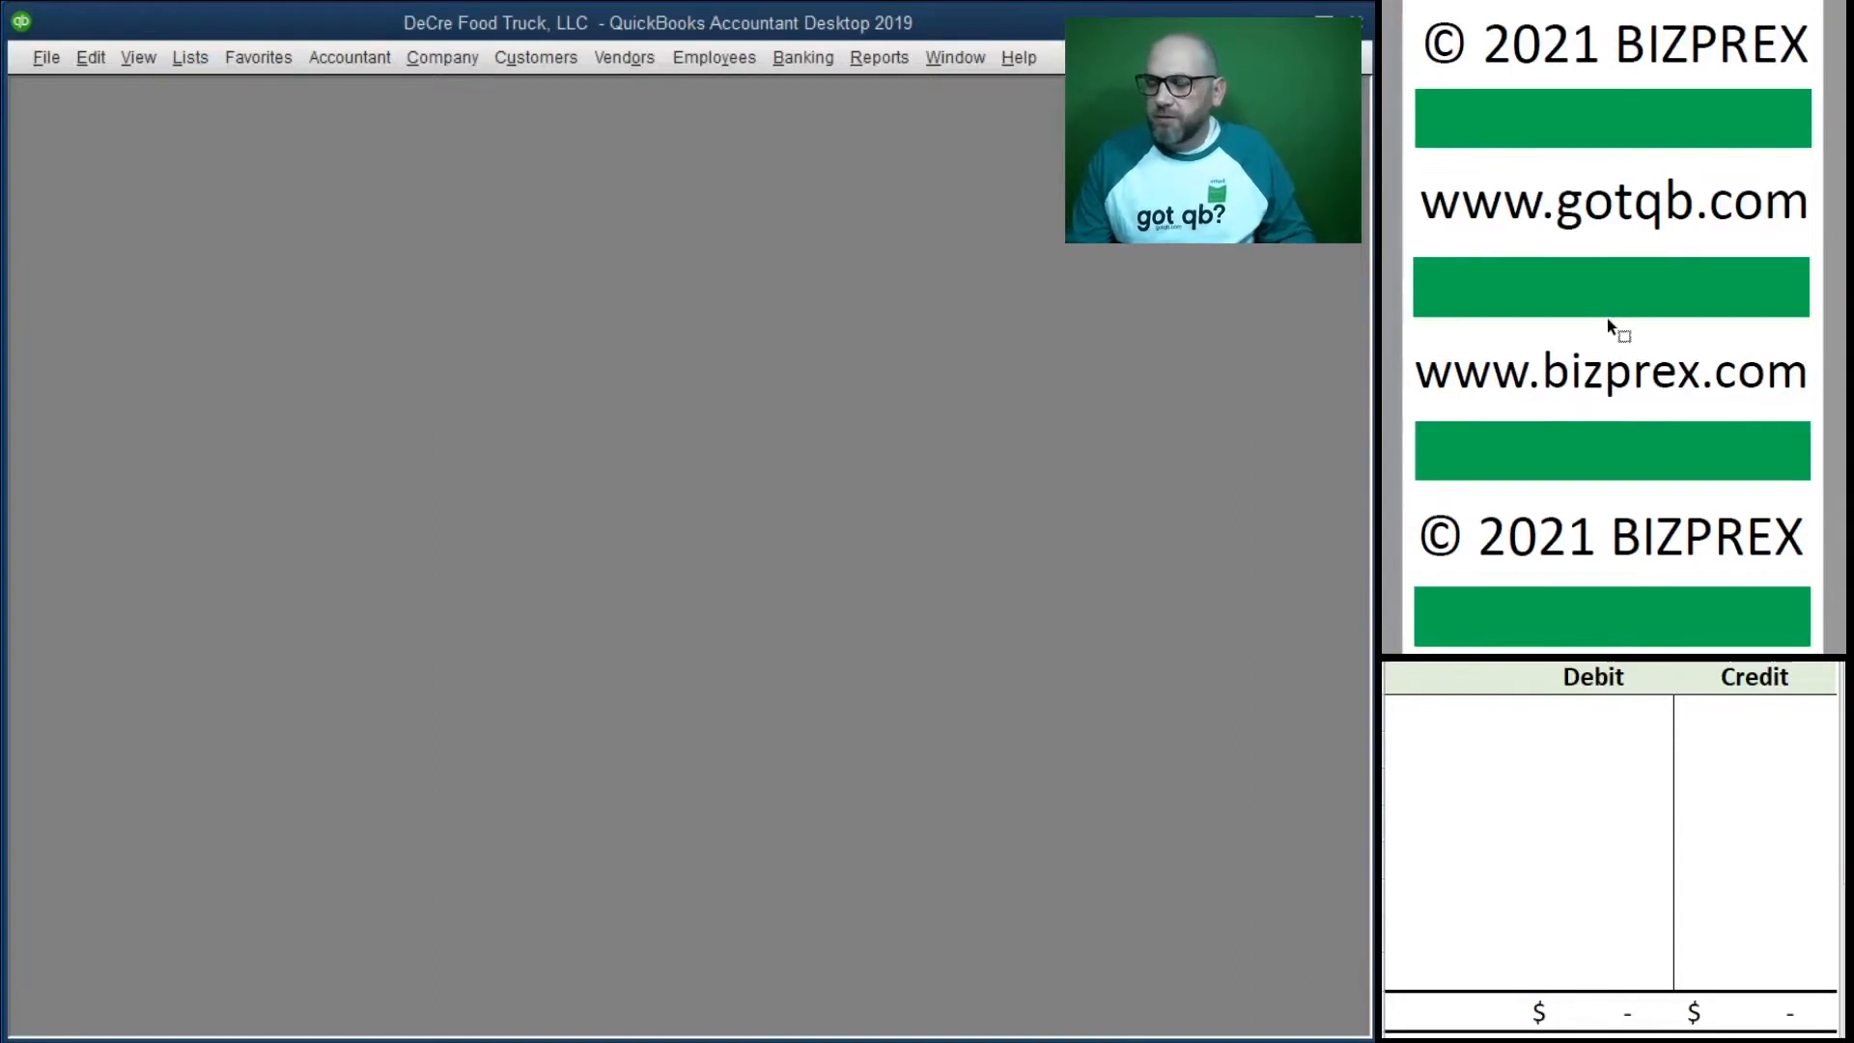
Step: Begin reconciling the 11100 Bank Account BOL against the Bank of Lakes statement, with an ending balance of 2,554.62
scroll(1607, 317, down, 8)
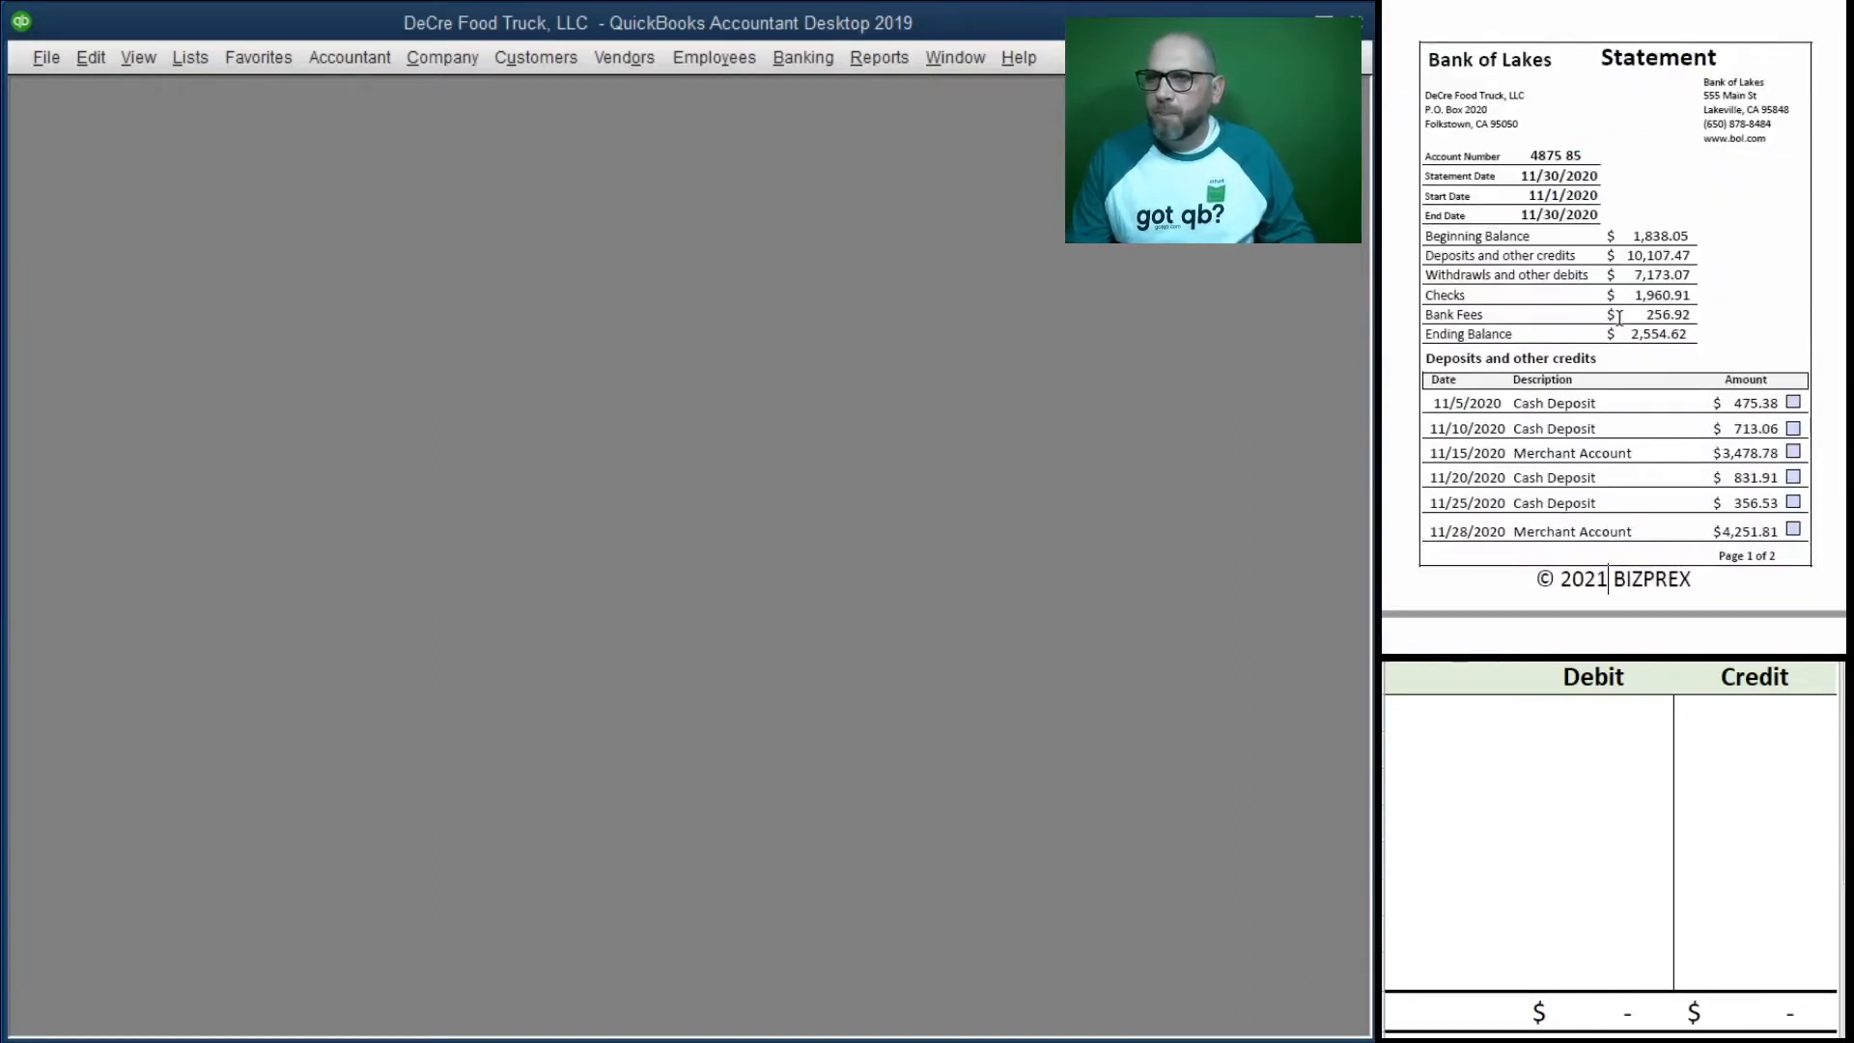
click(793, 60)
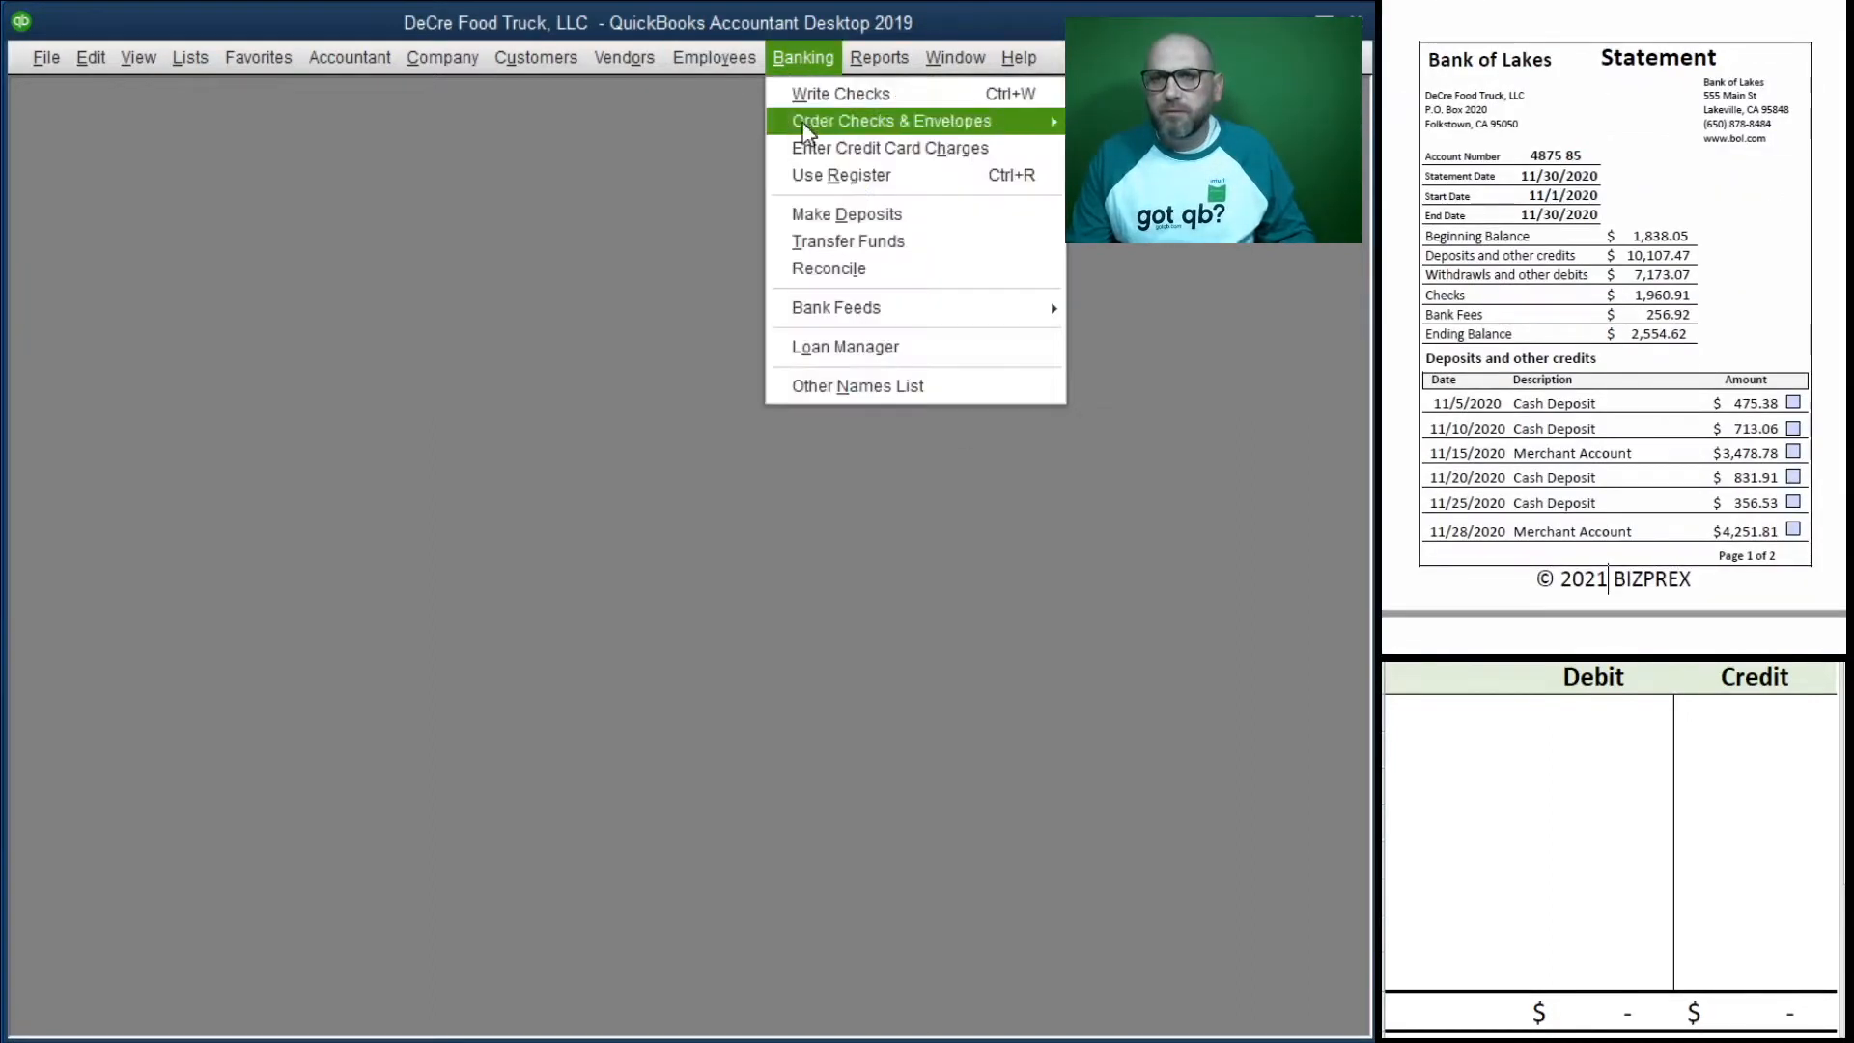
click(888, 270)
drag(611, 386, 647, 517)
click(411, 595)
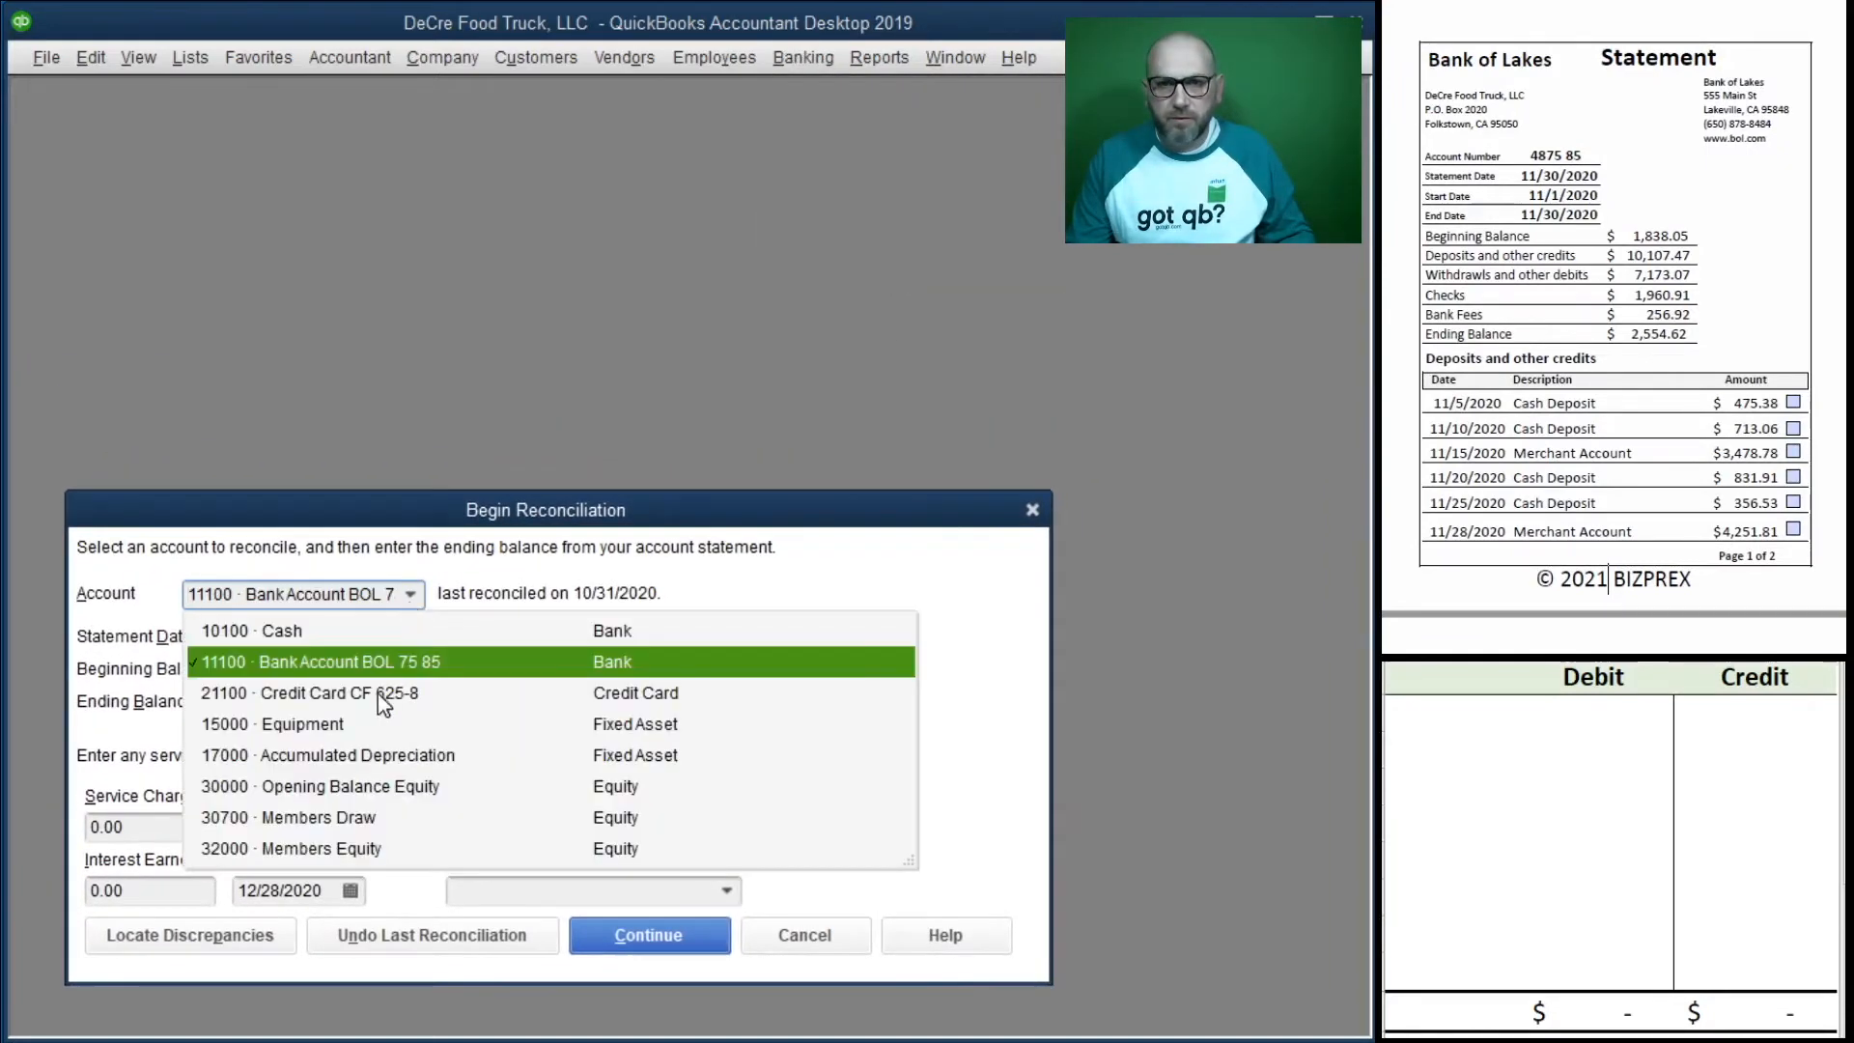
click(379, 667)
click(343, 705)
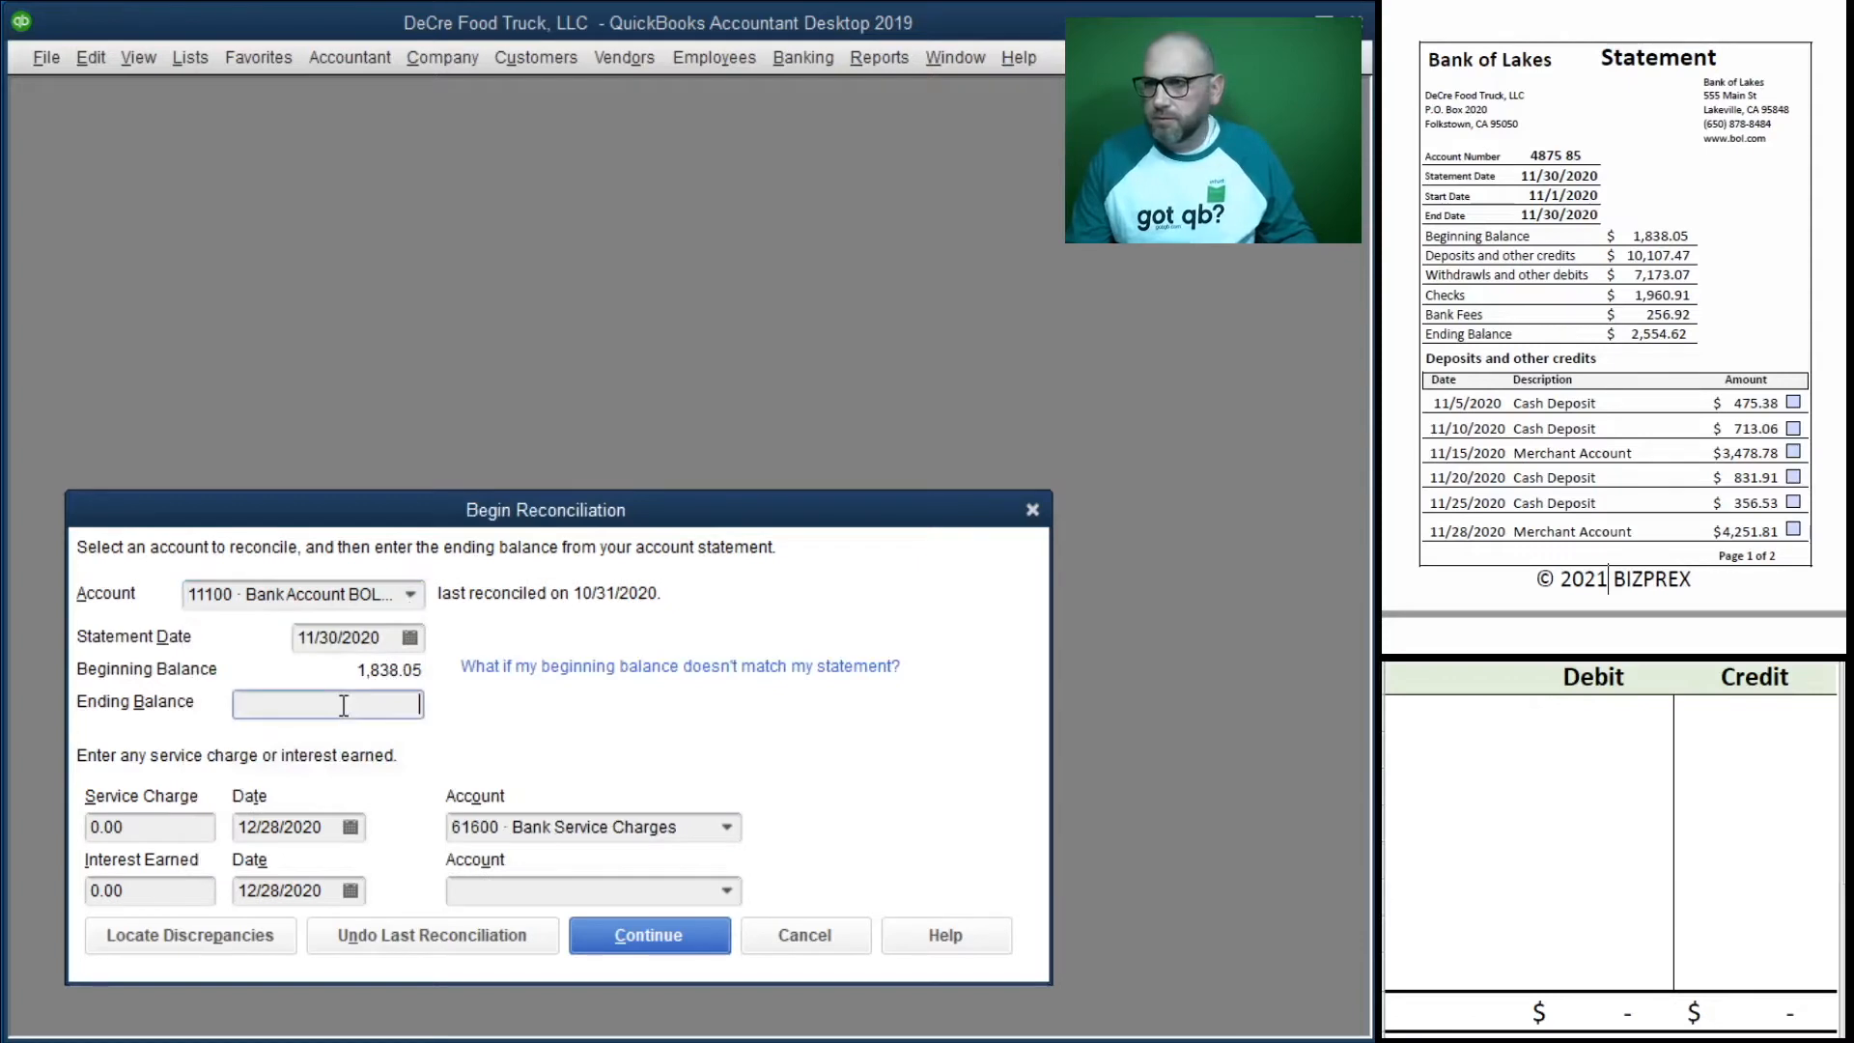
text(2,554.62)
key(Tab)
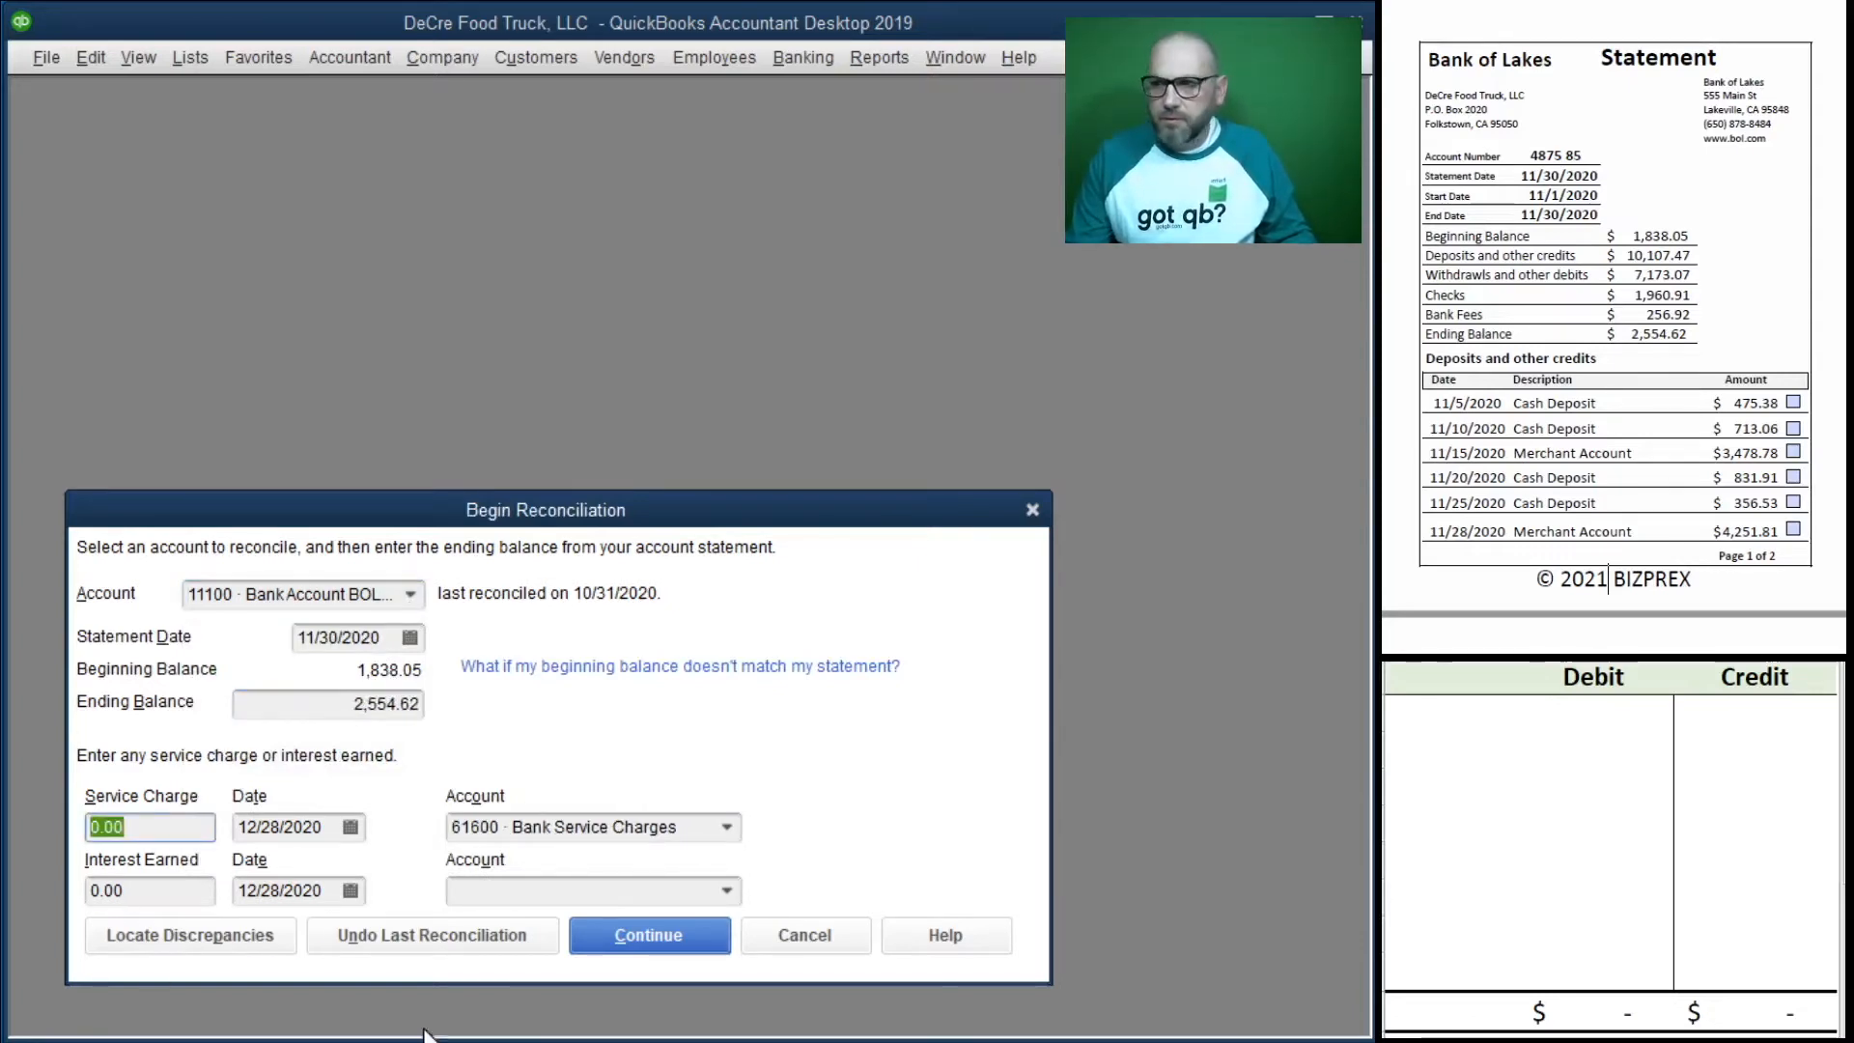
Step: Enter the statement's monthly service fee as a service charge of 25.00 dated 11/28/2020
scroll(1742, 358, down, 10)
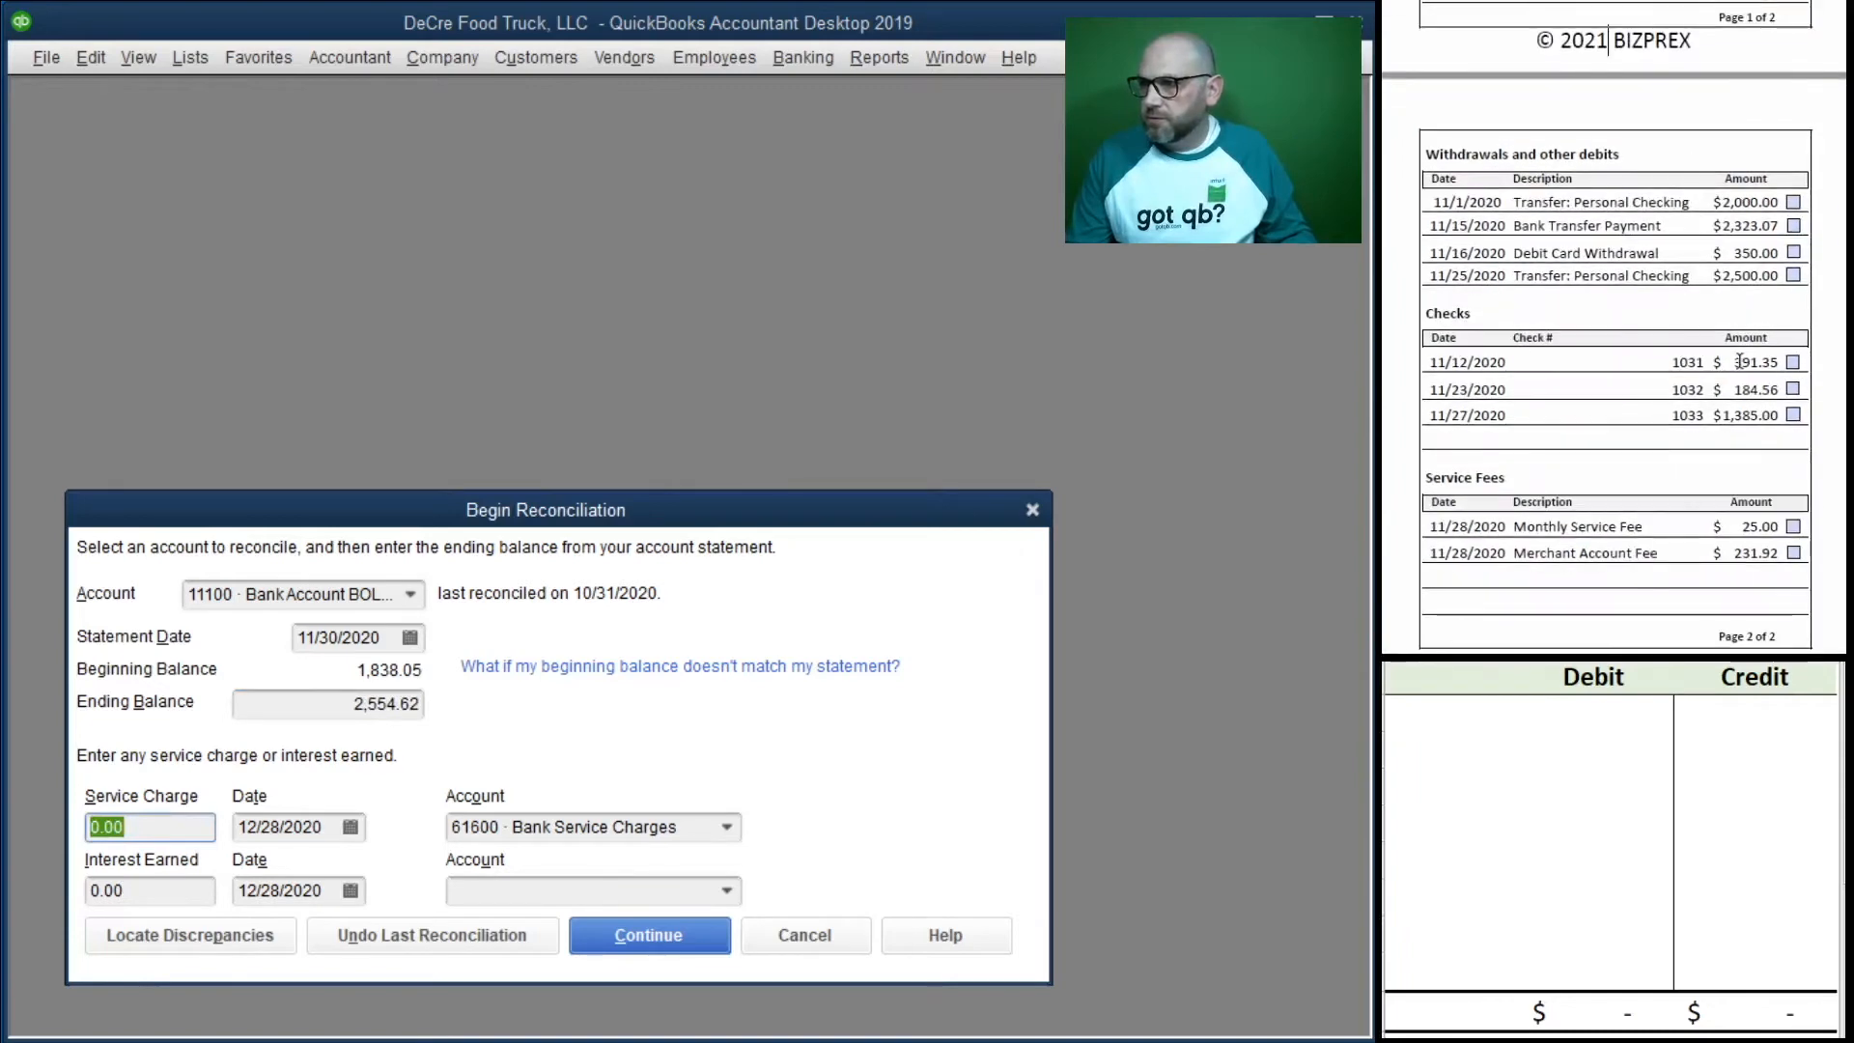
text(25)
key(Tab)
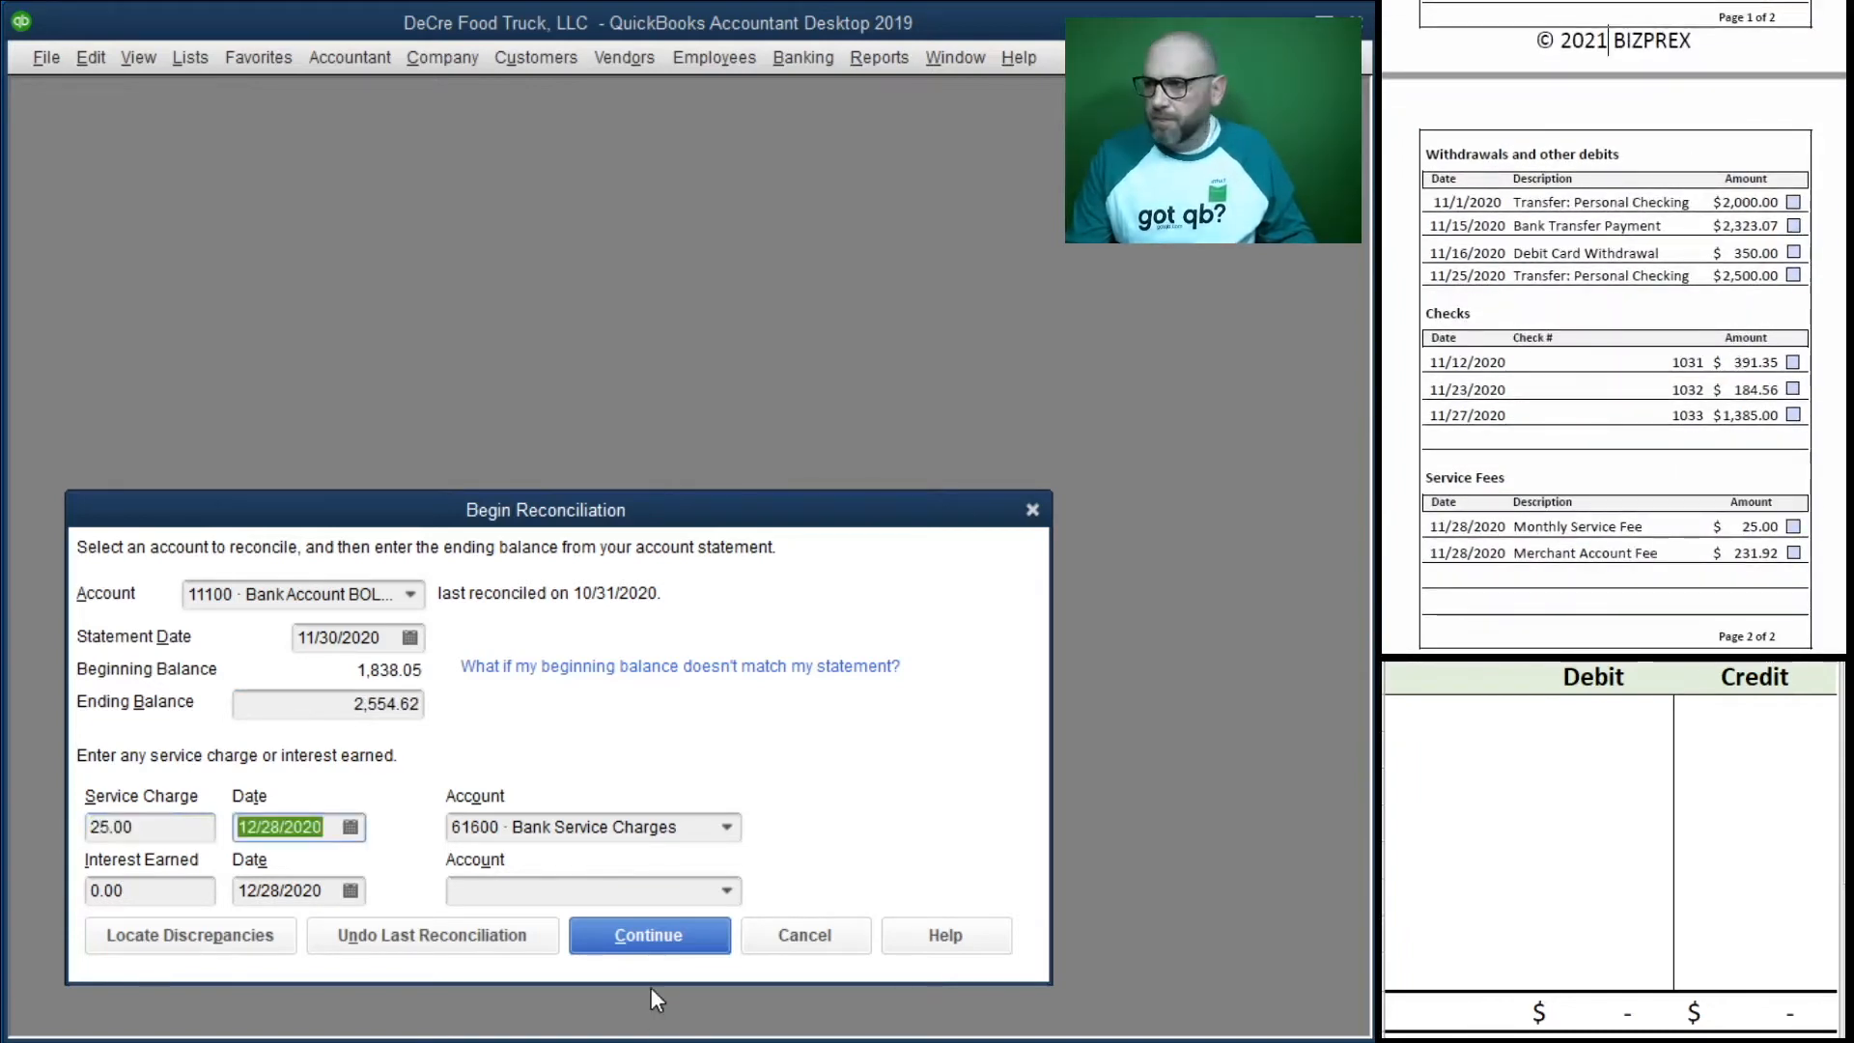
text(11/28)
key(Tab)
key(Tab)
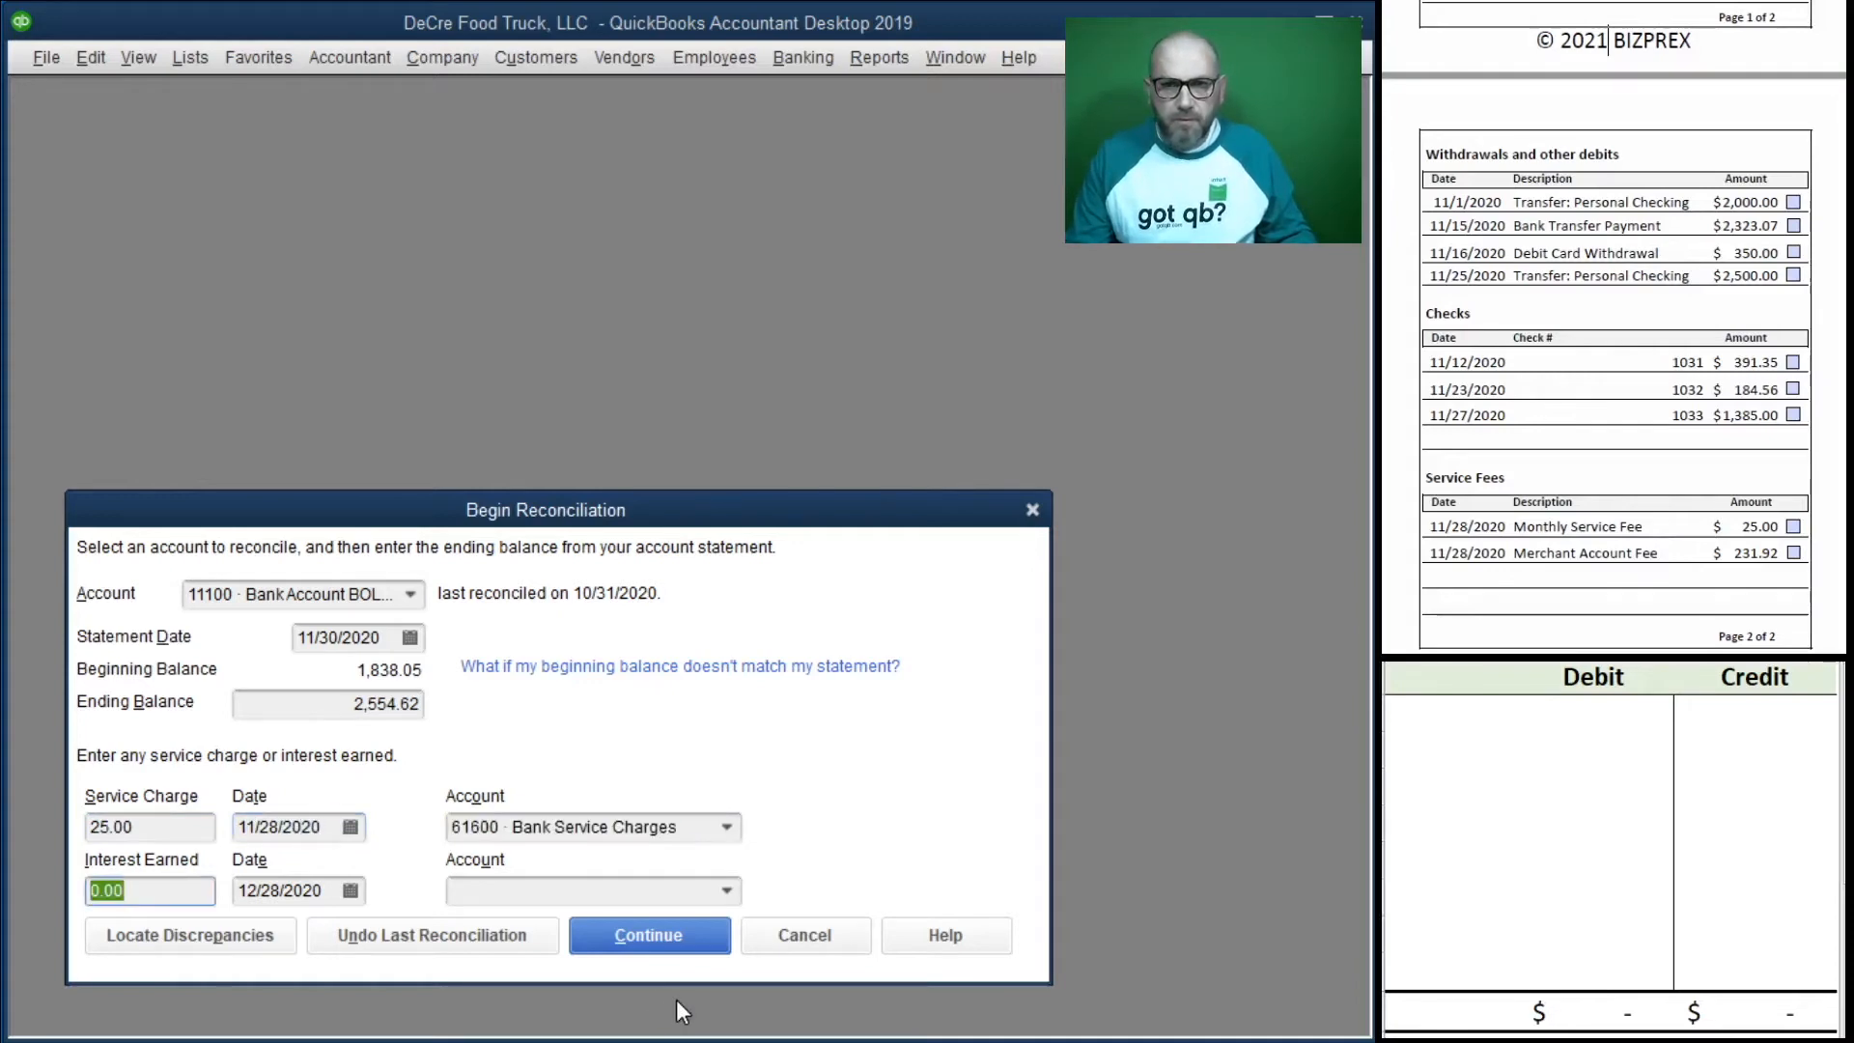
key(Tab)
Step: Record a 25.00 credit to ledger account 11100 in the first row of the debit and credit worksheet
click(1465, 721)
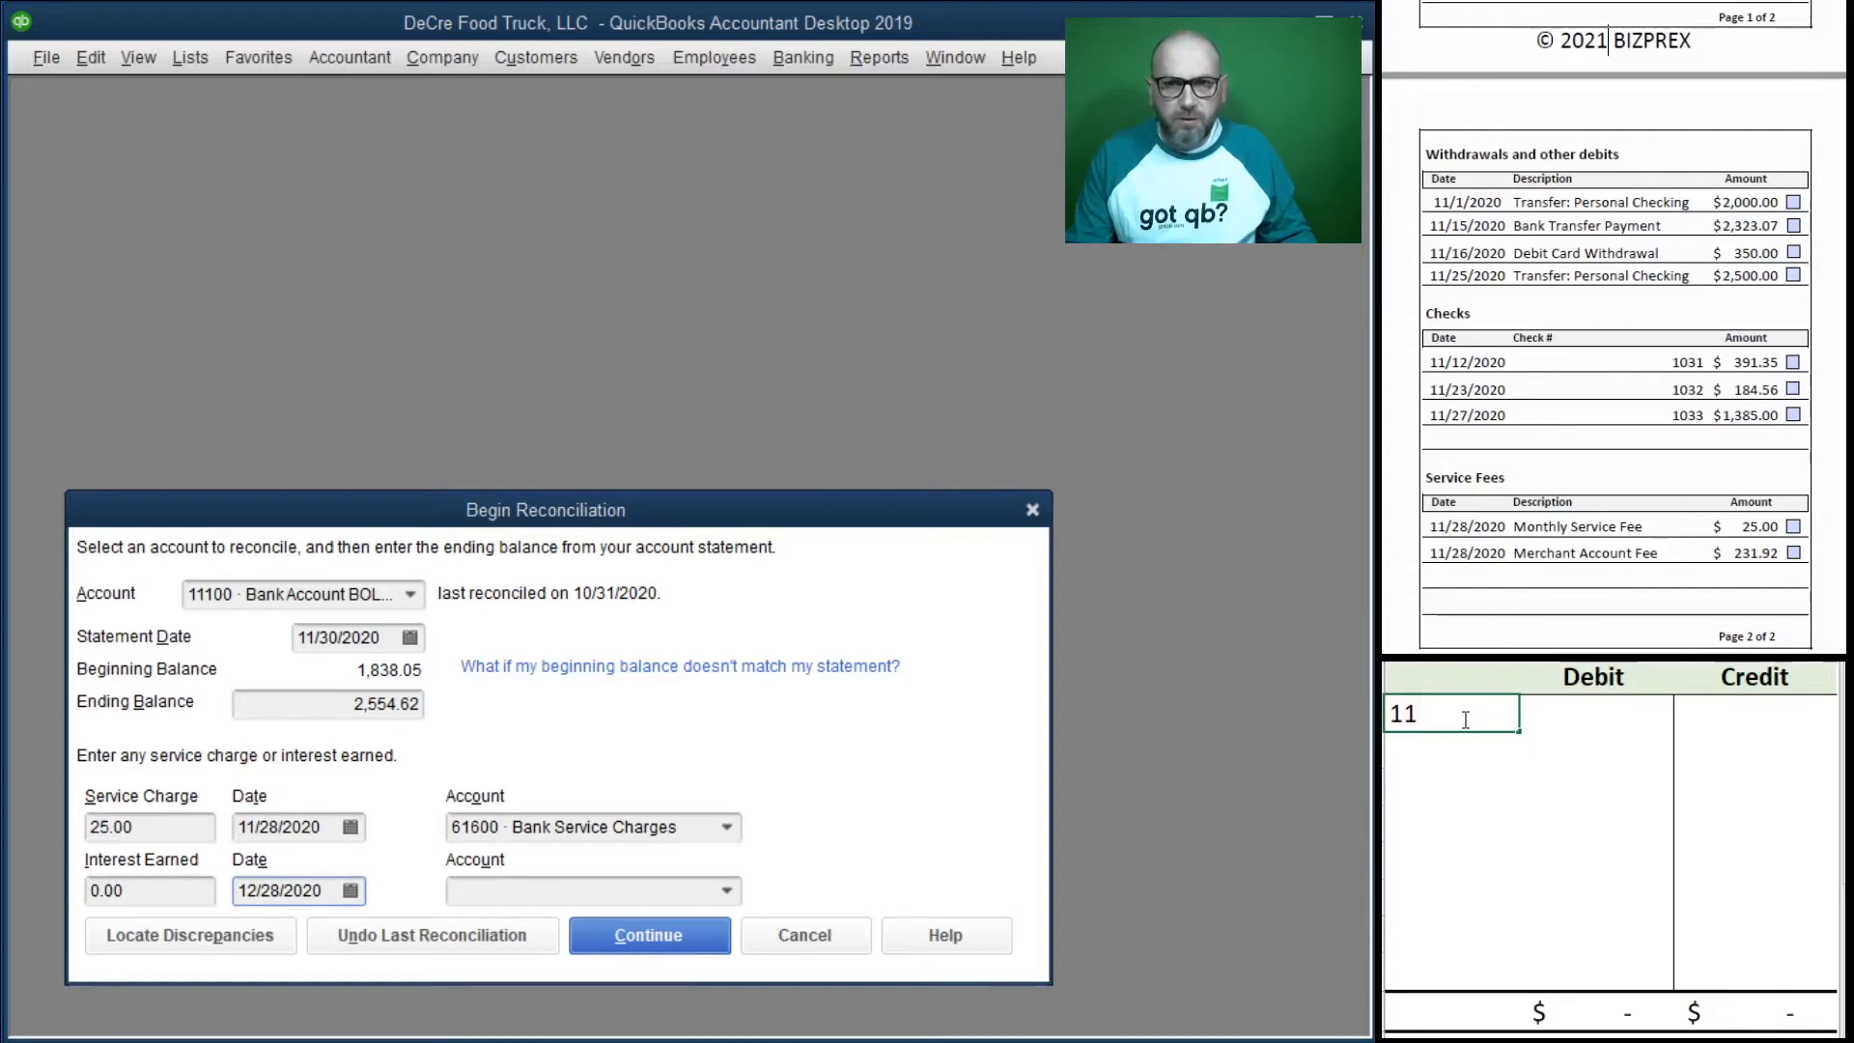
text(11100)
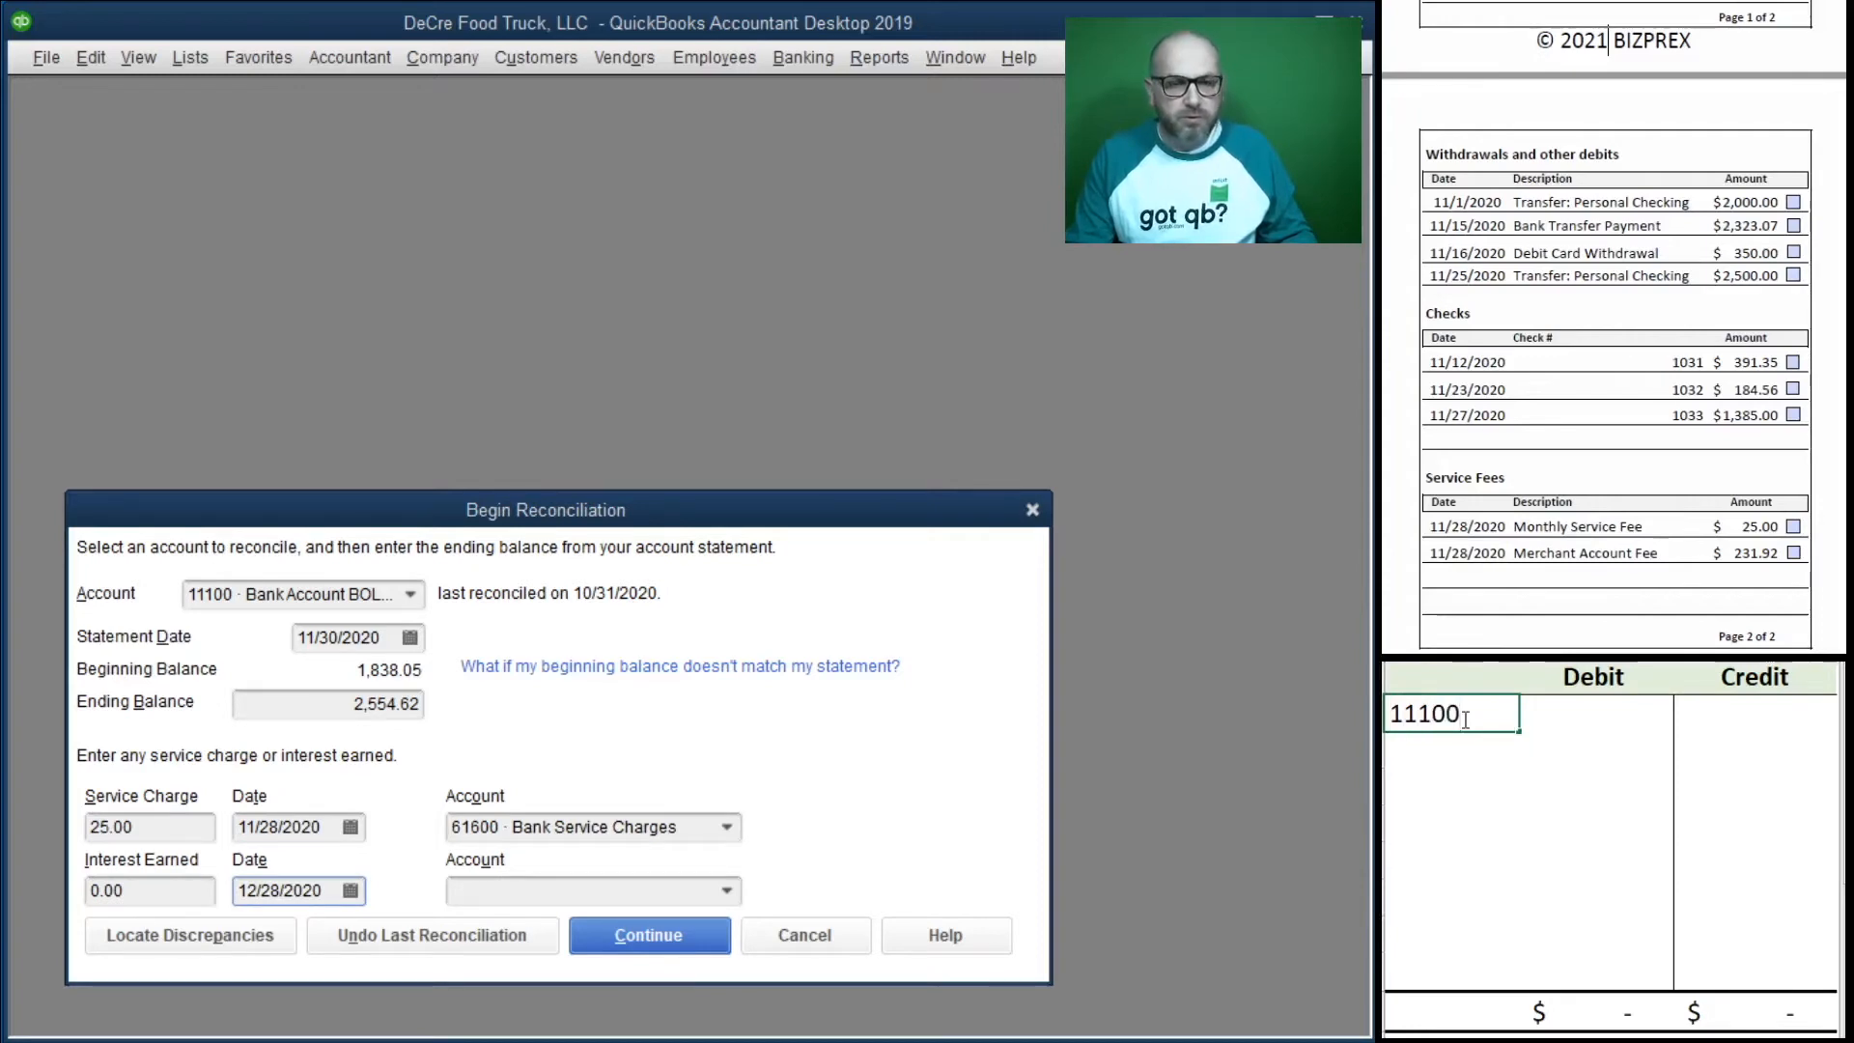
key(Tab)
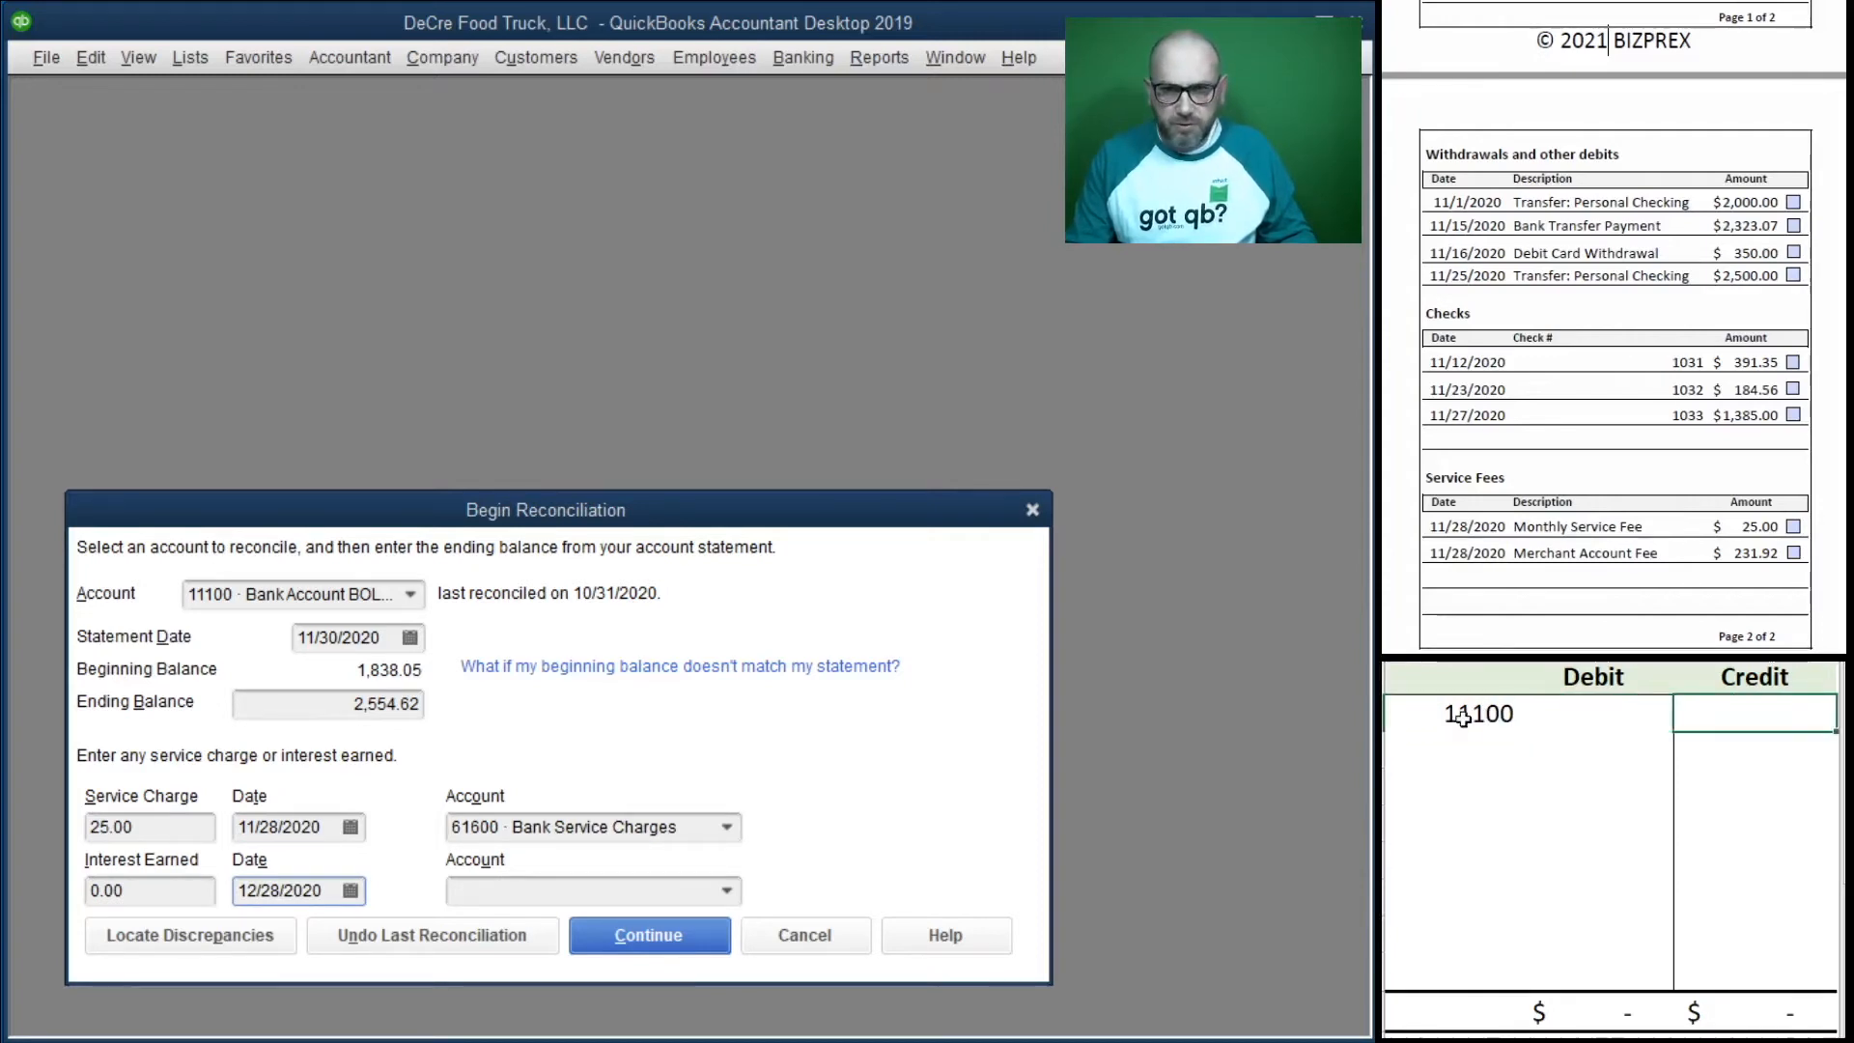
text(25)
key(Return)
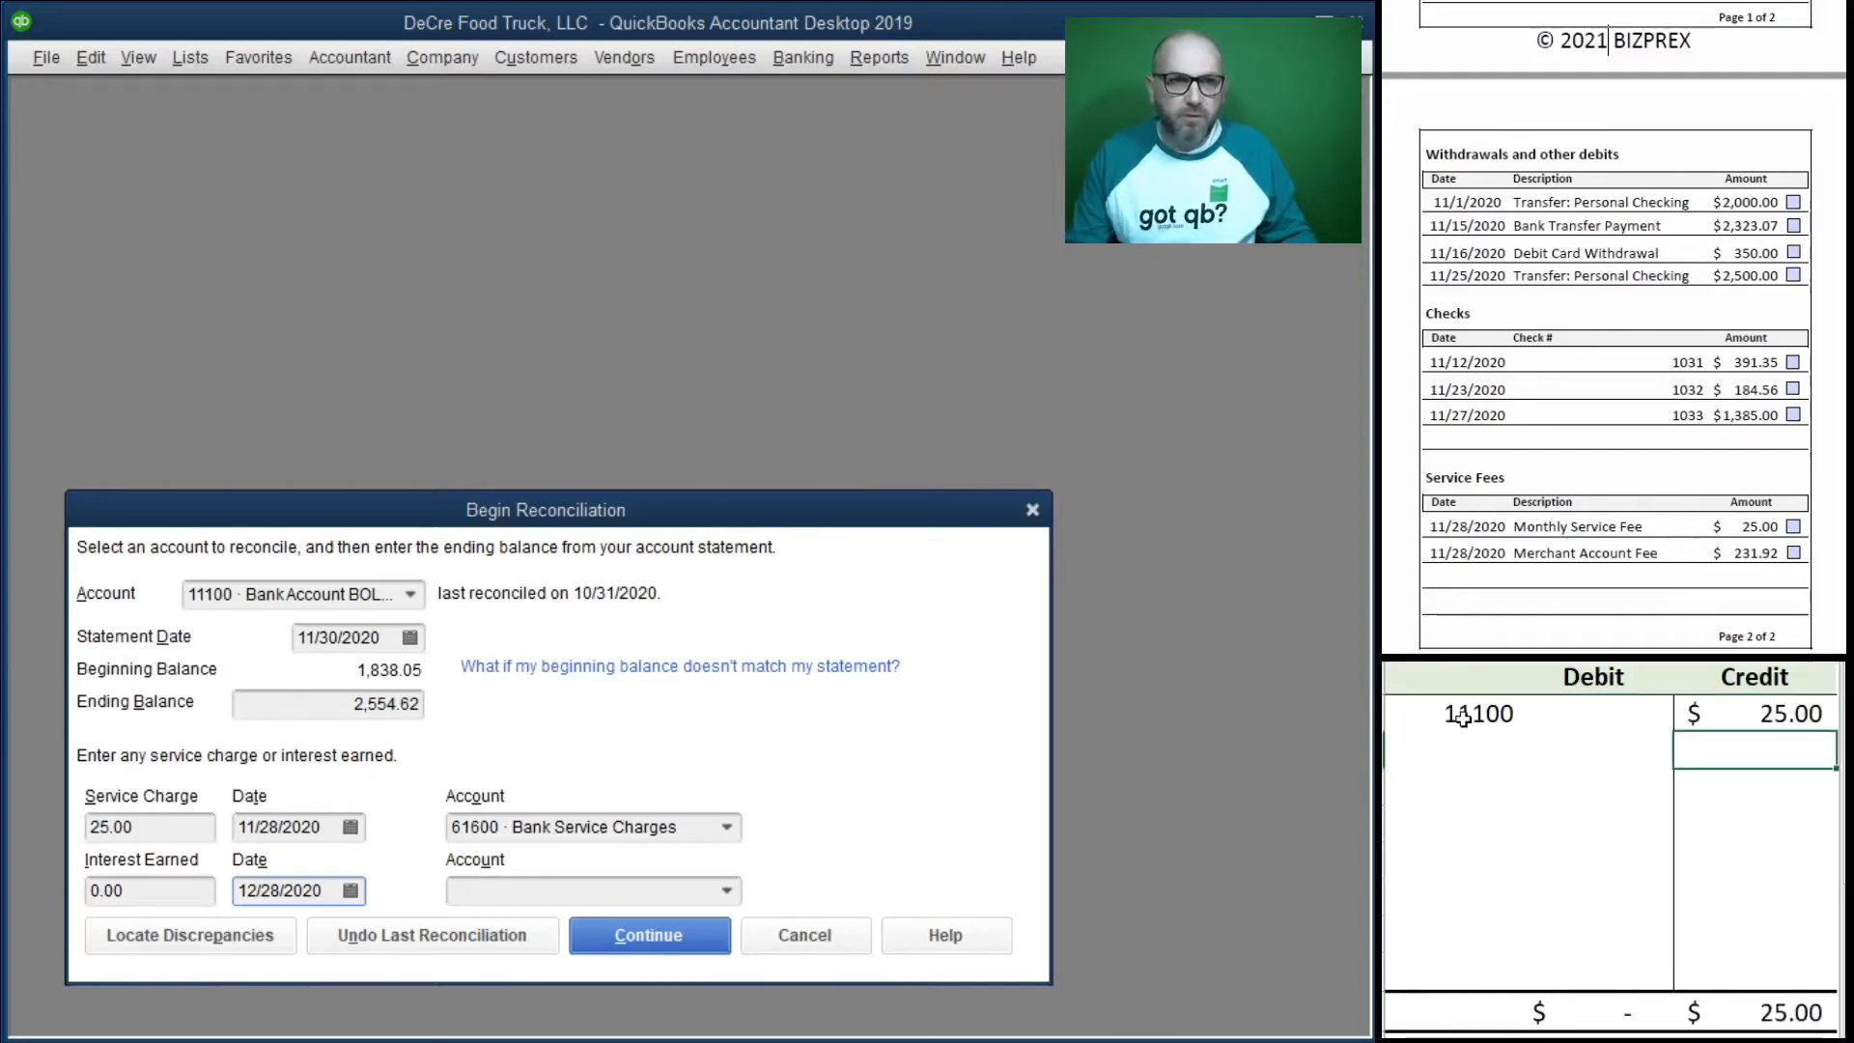
Step: Record a 25.00 debit to ledger account 61600 in the second row of the worksheet
click(1452, 743)
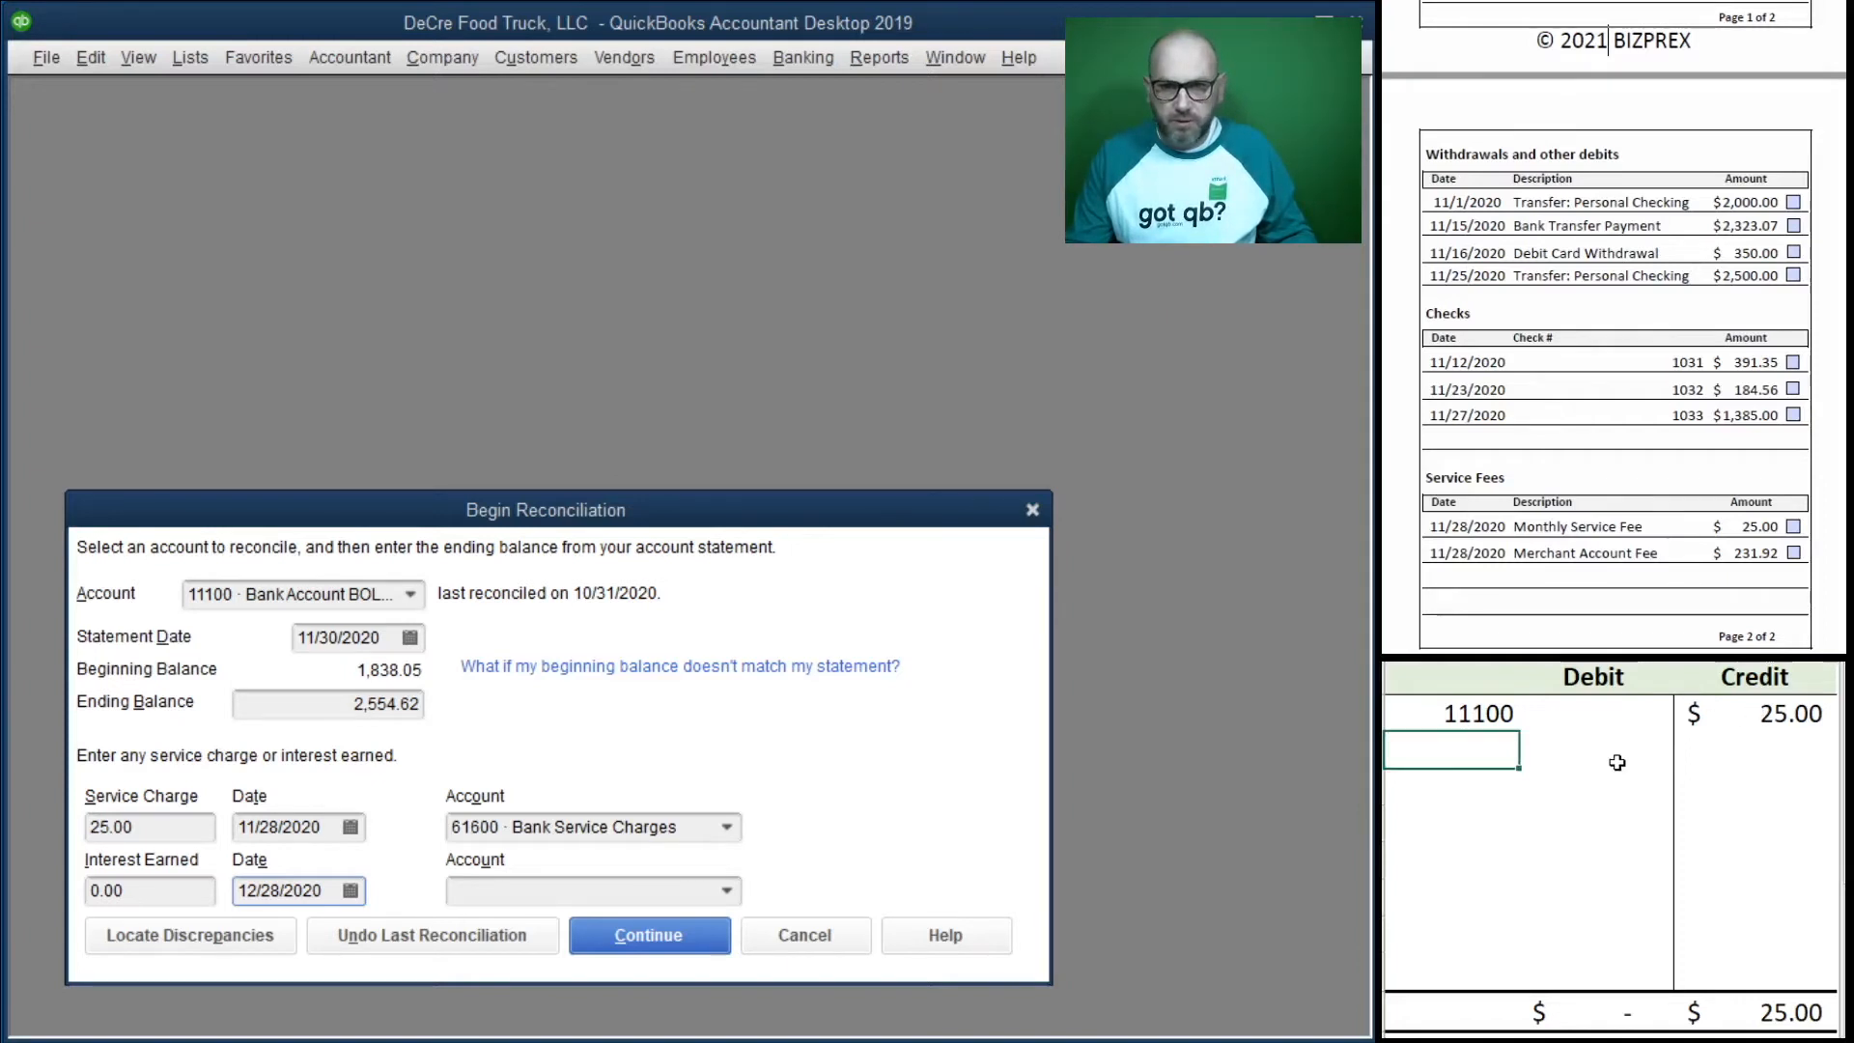
text(61)
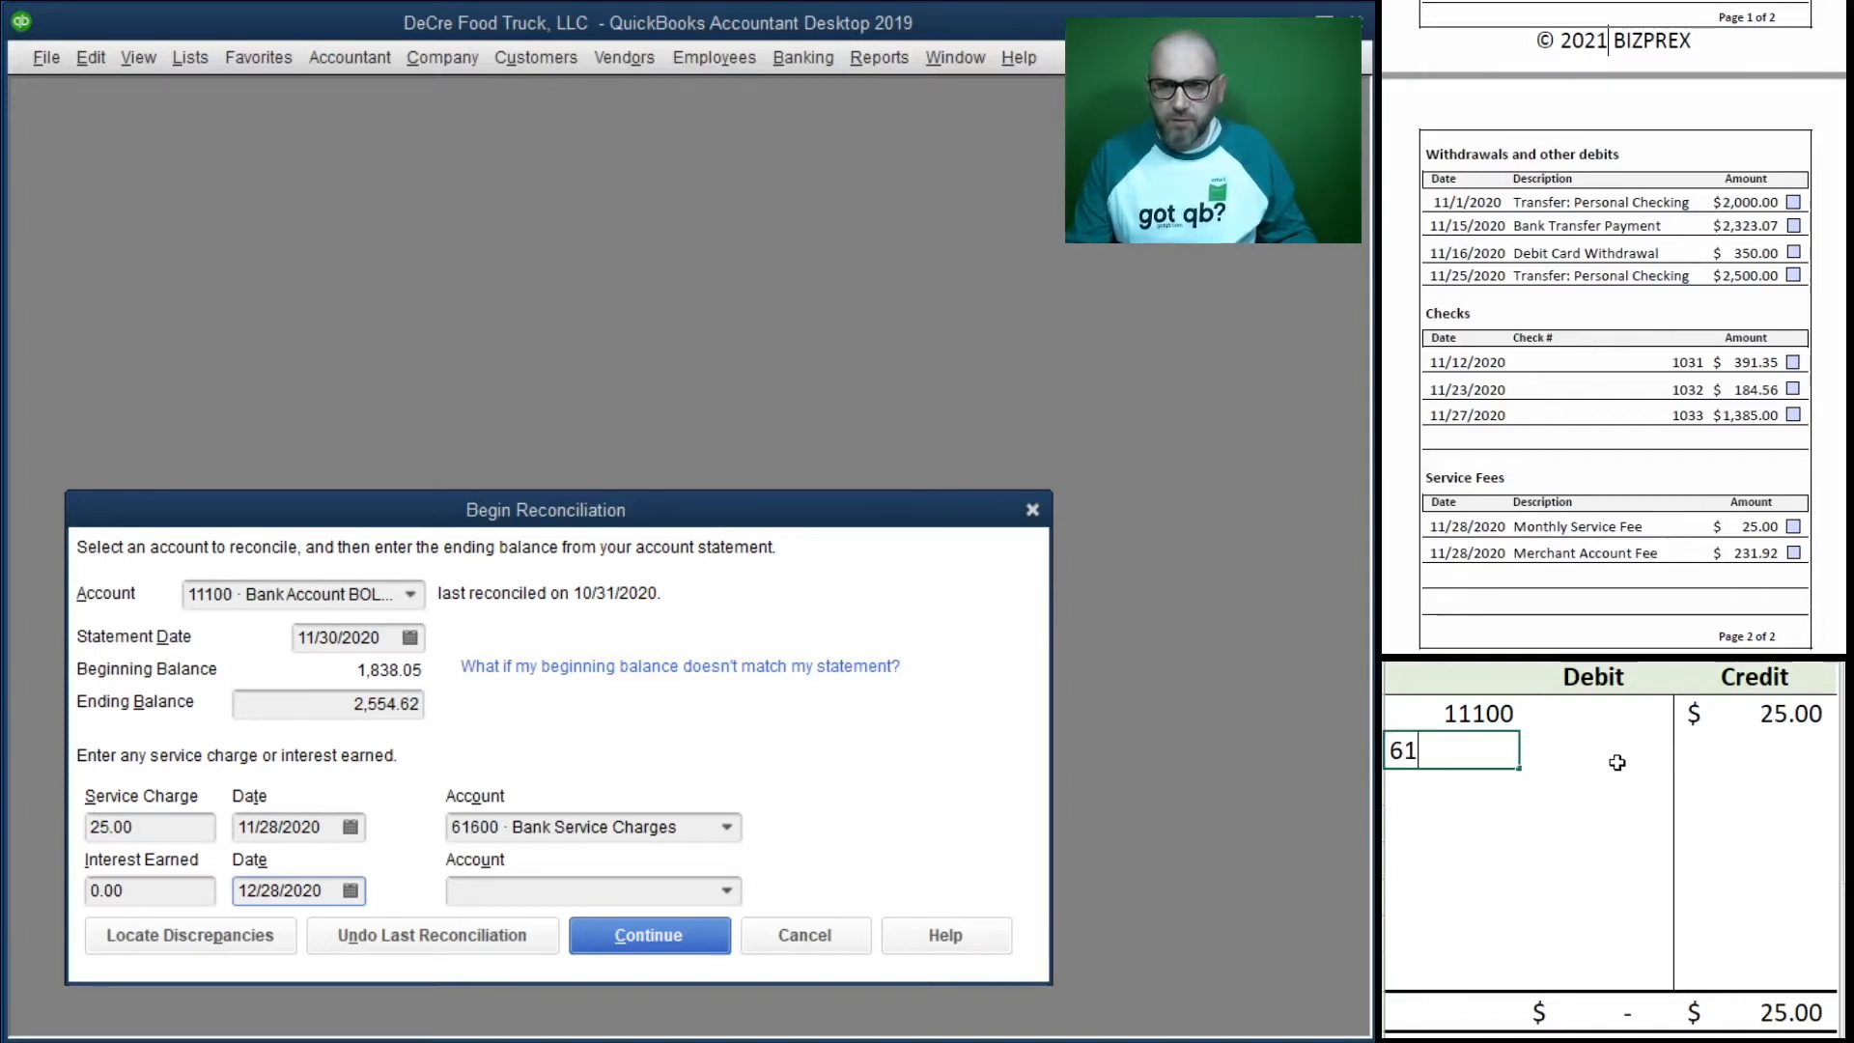
text(600)
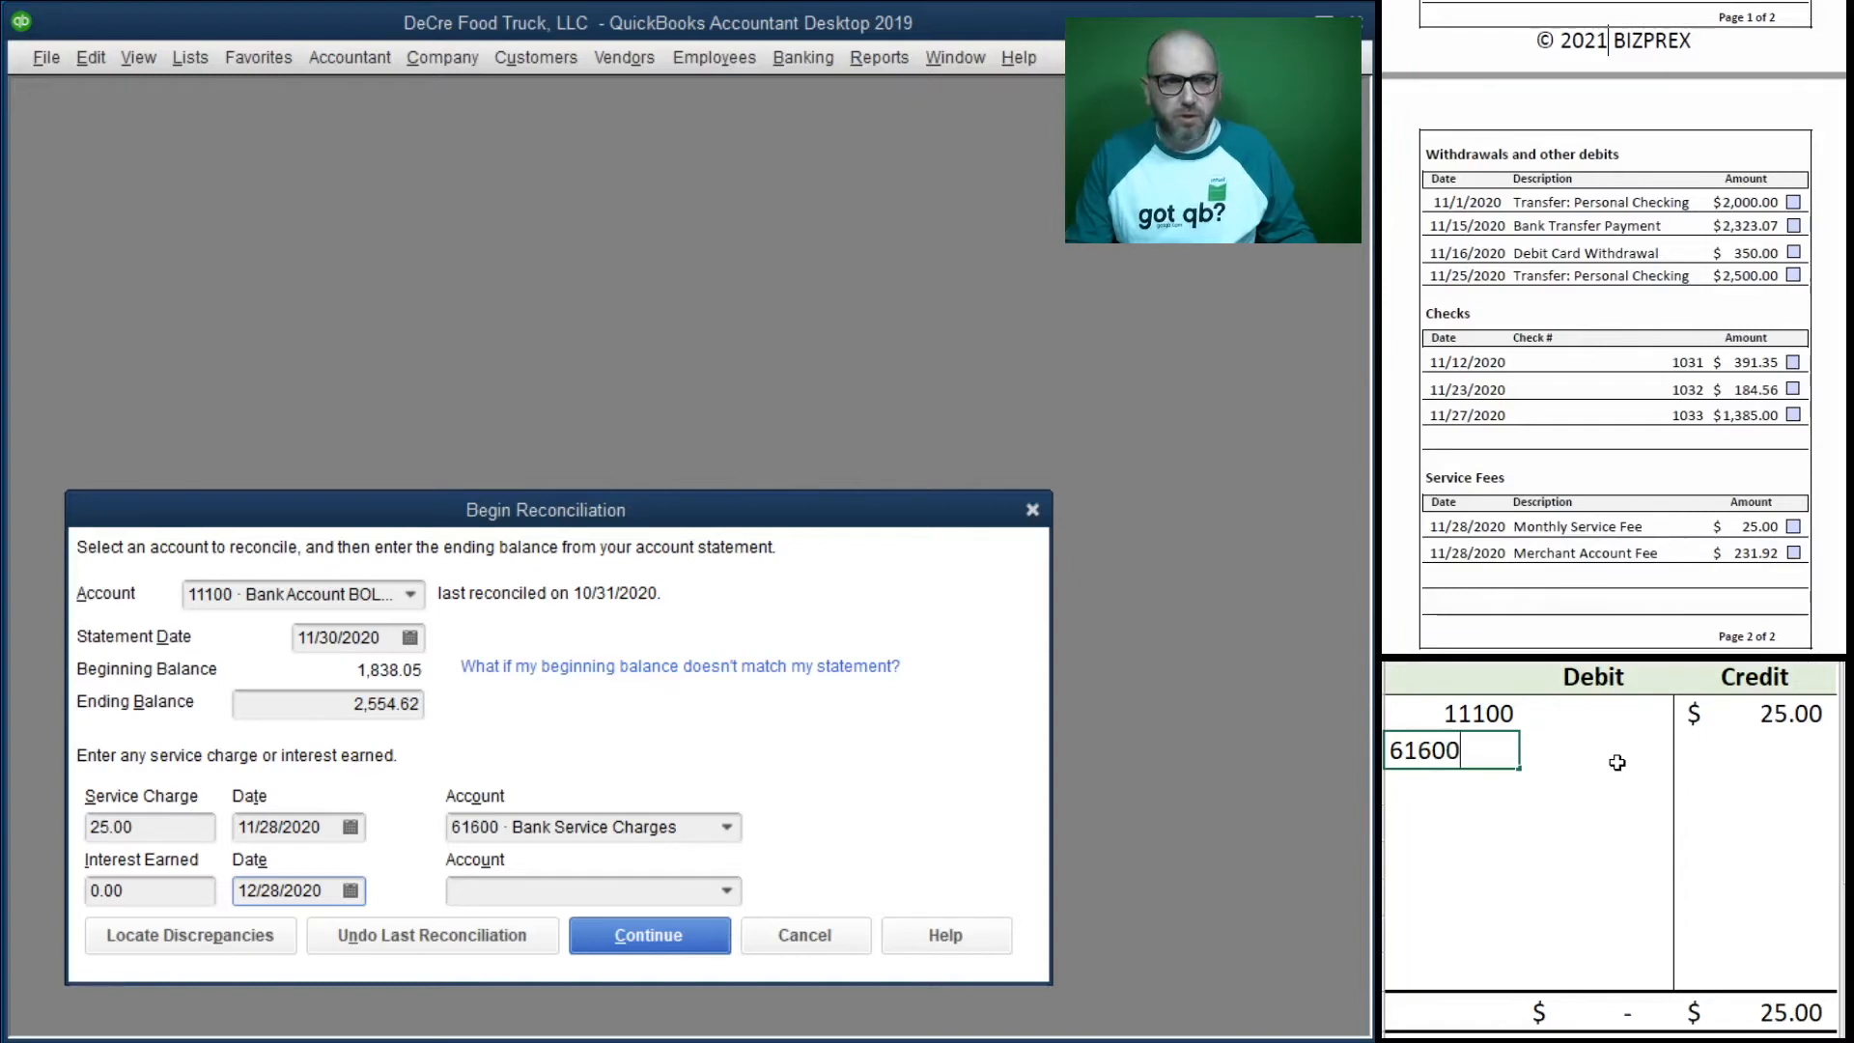
click(1618, 763)
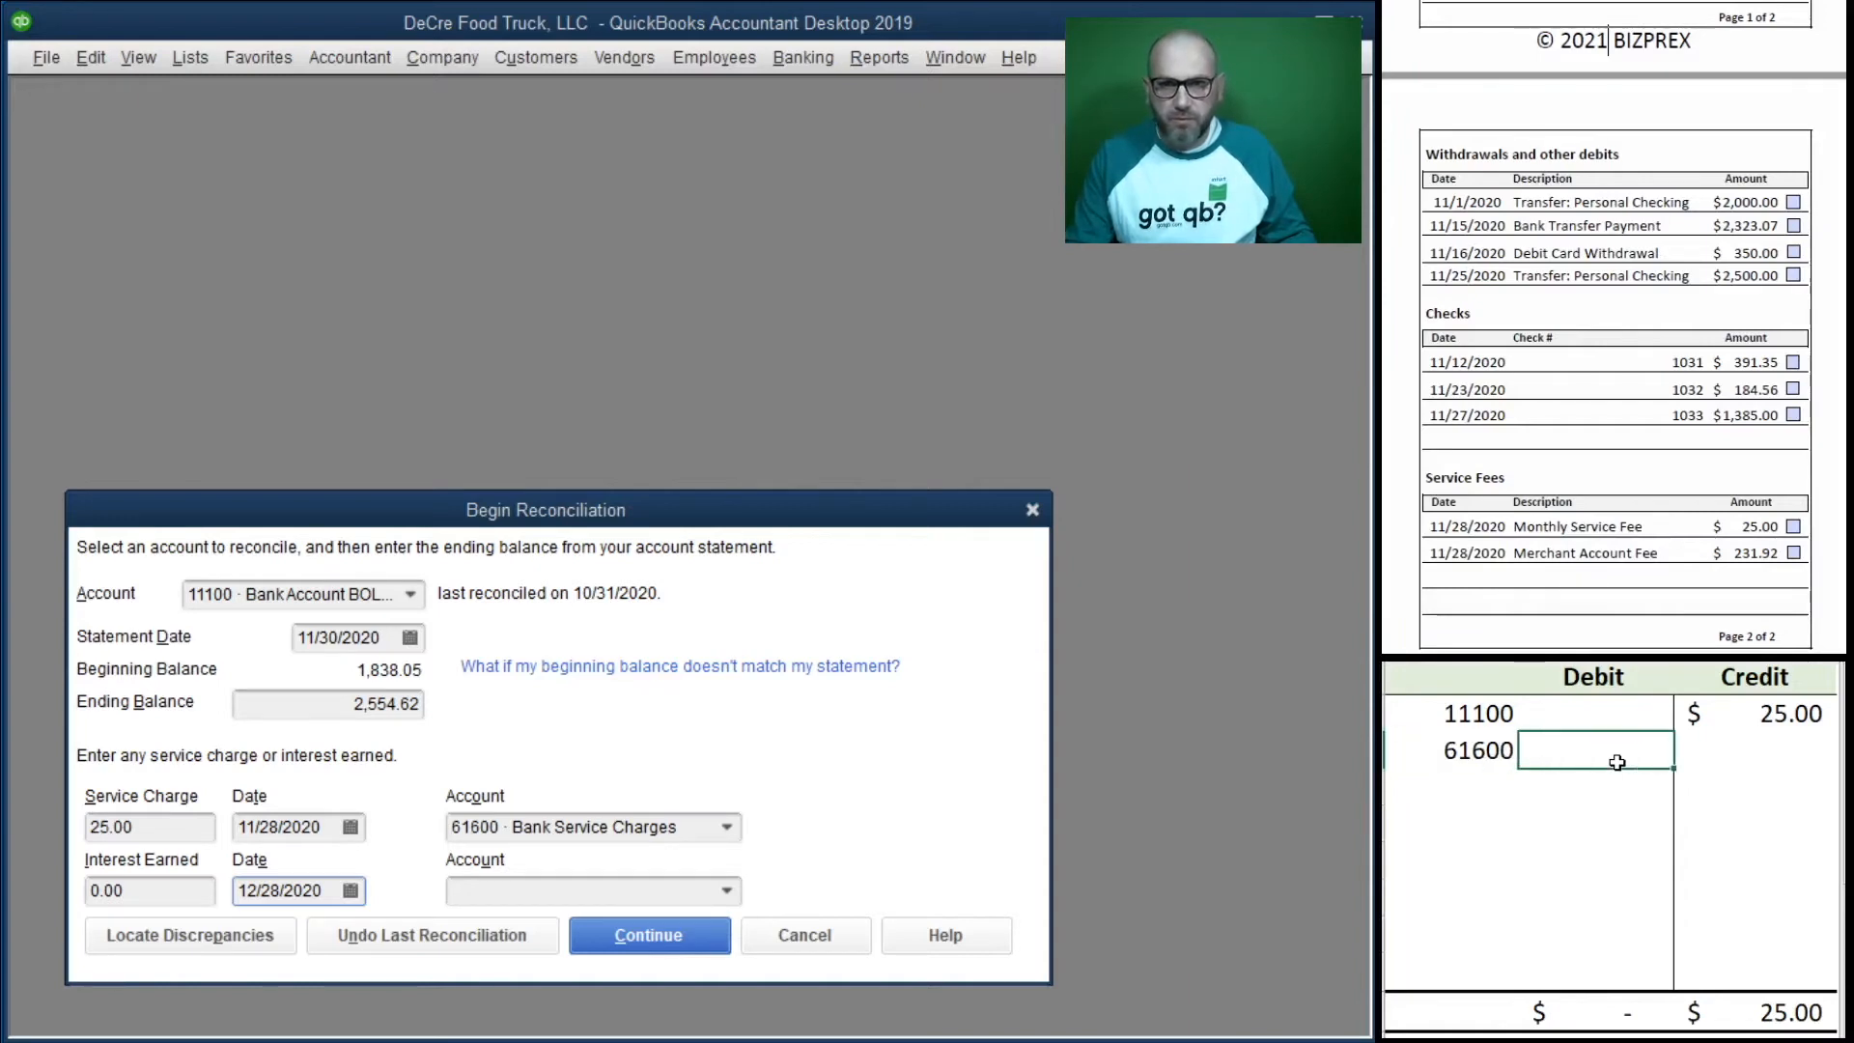
text(25)
key(Return)
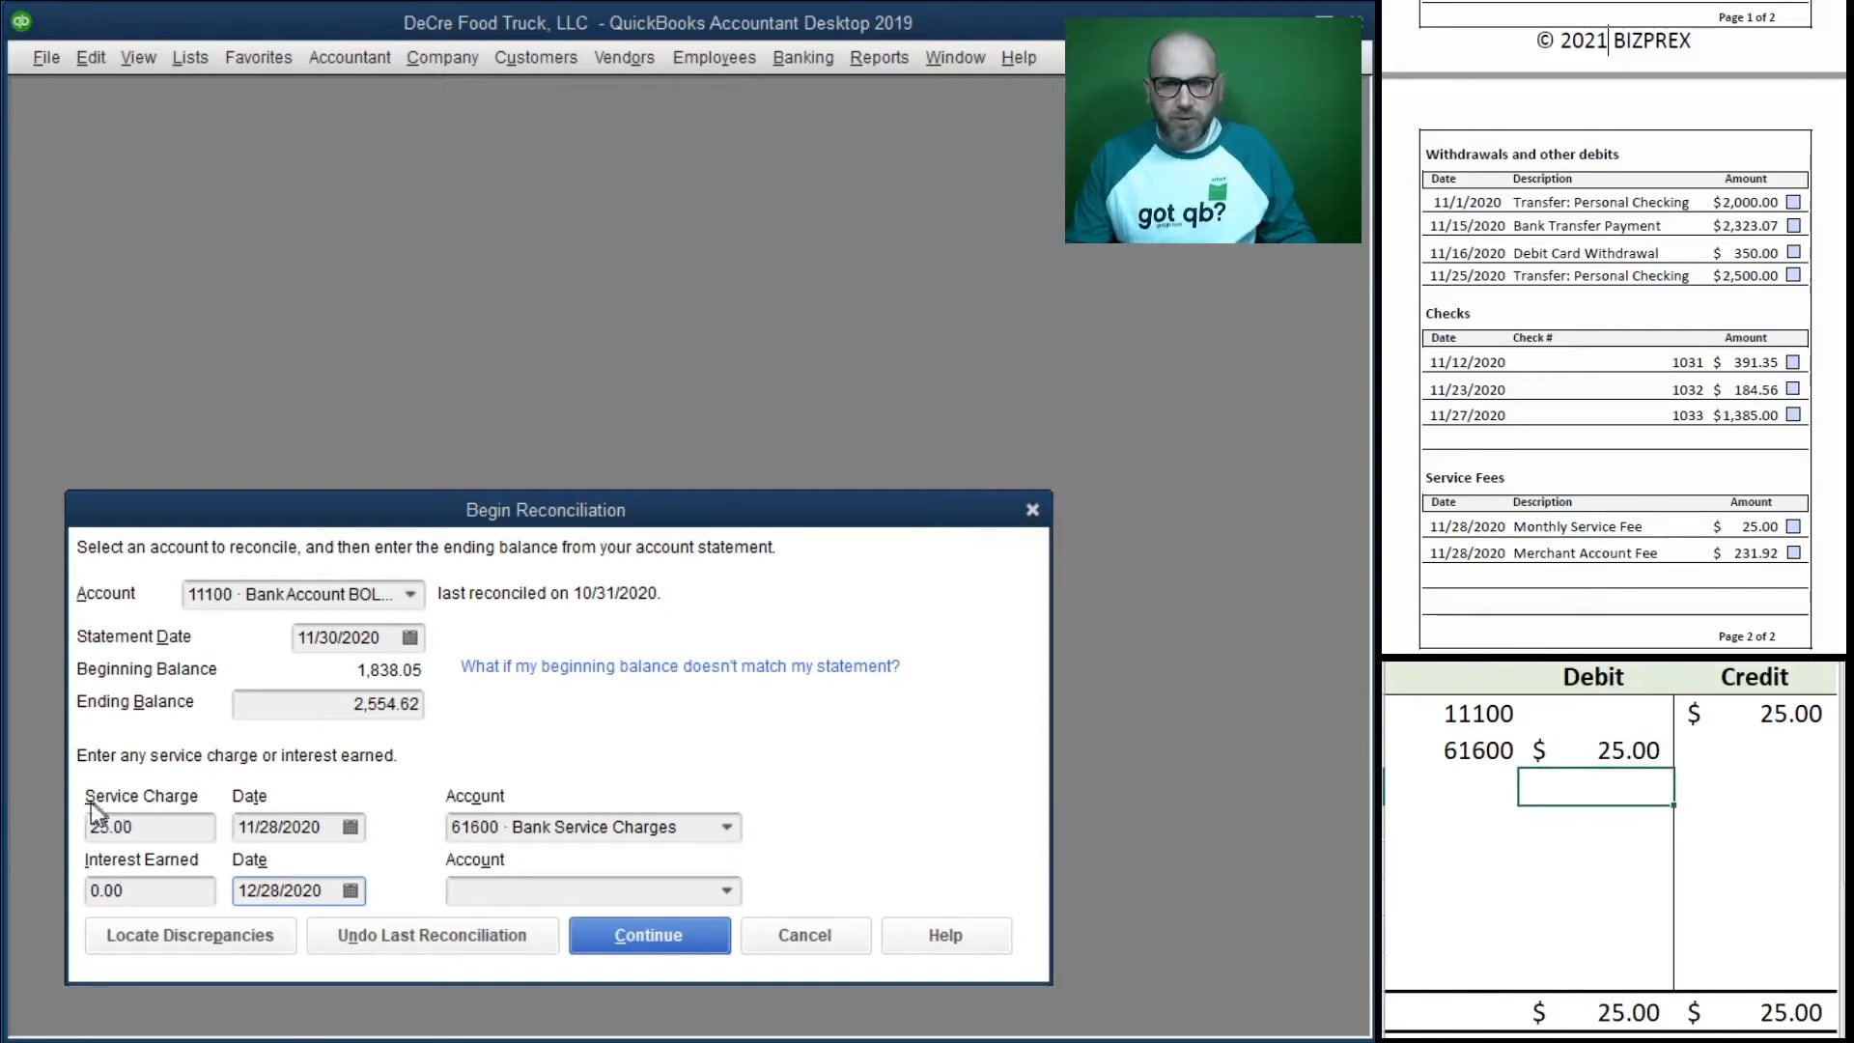
Step: Continue to the bank account's reconciliation transactions and clear the 11100 and 61600 entries from the debit and credit worksheet
click(649, 935)
drag(1724, 734, 1500, 714)
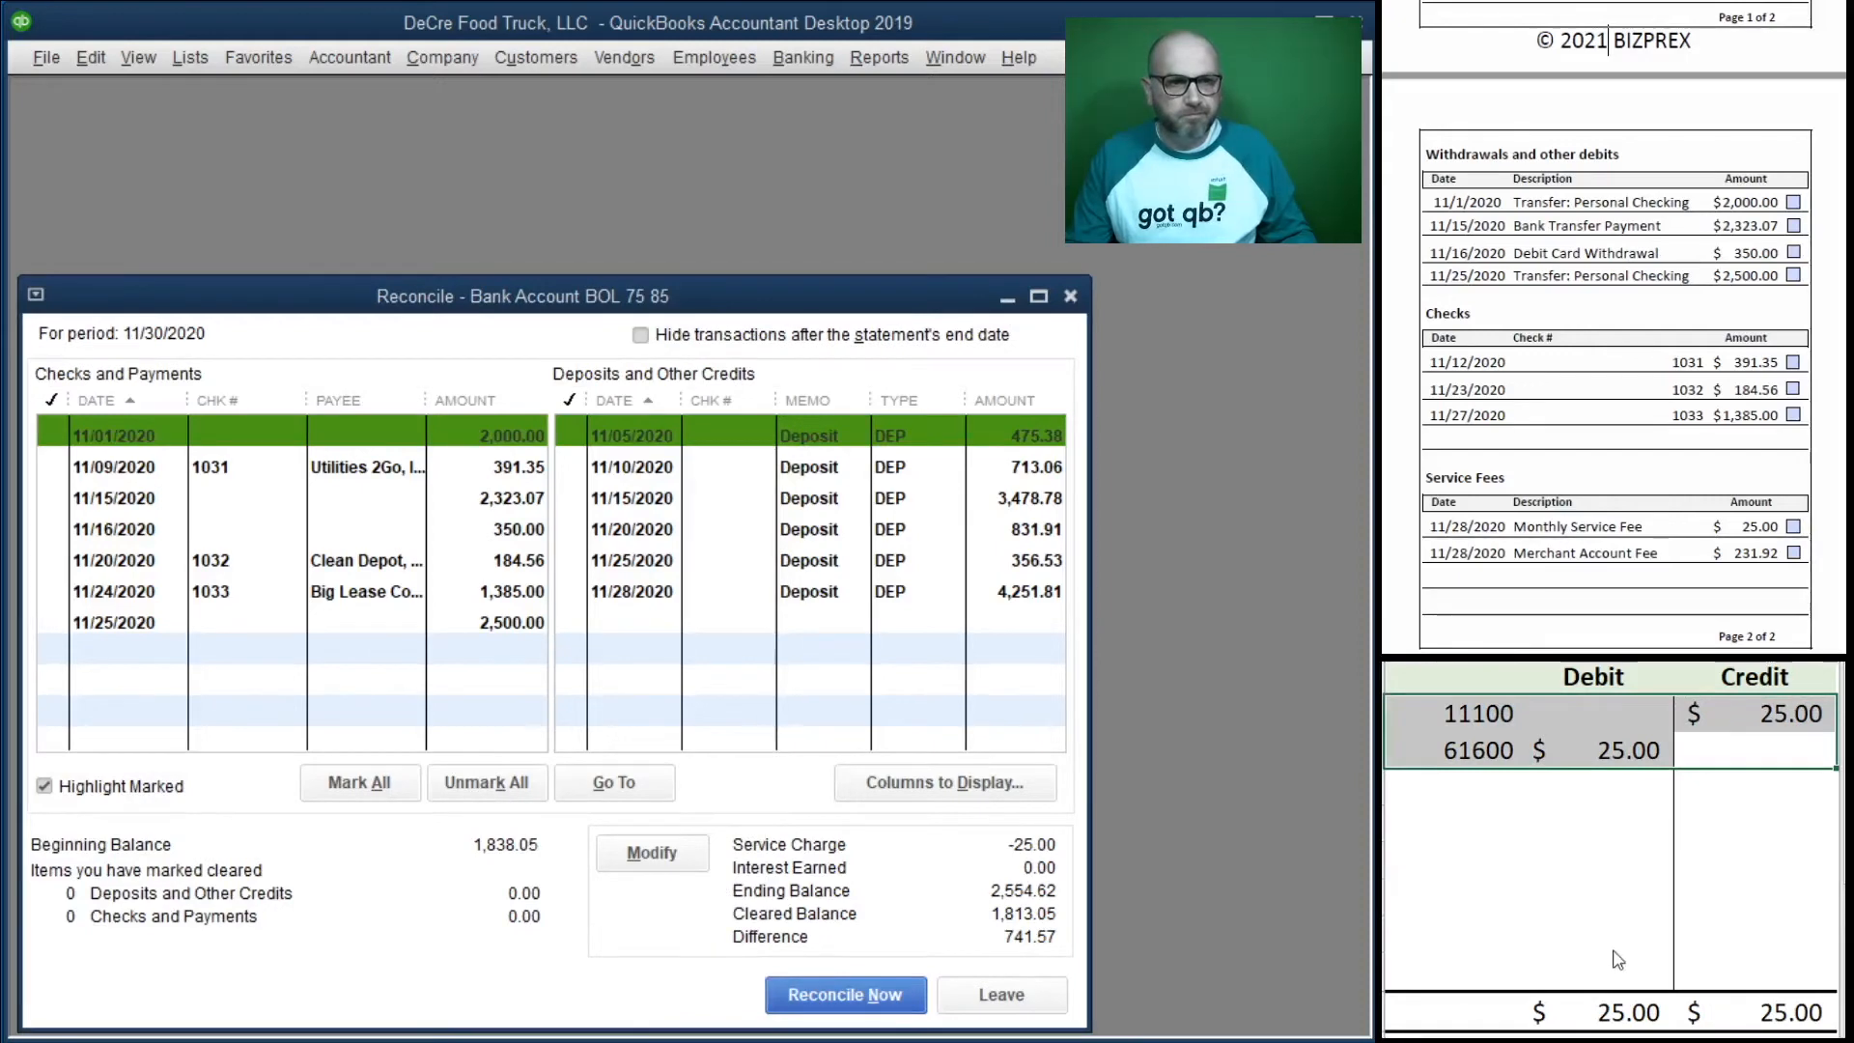
key(Delete)
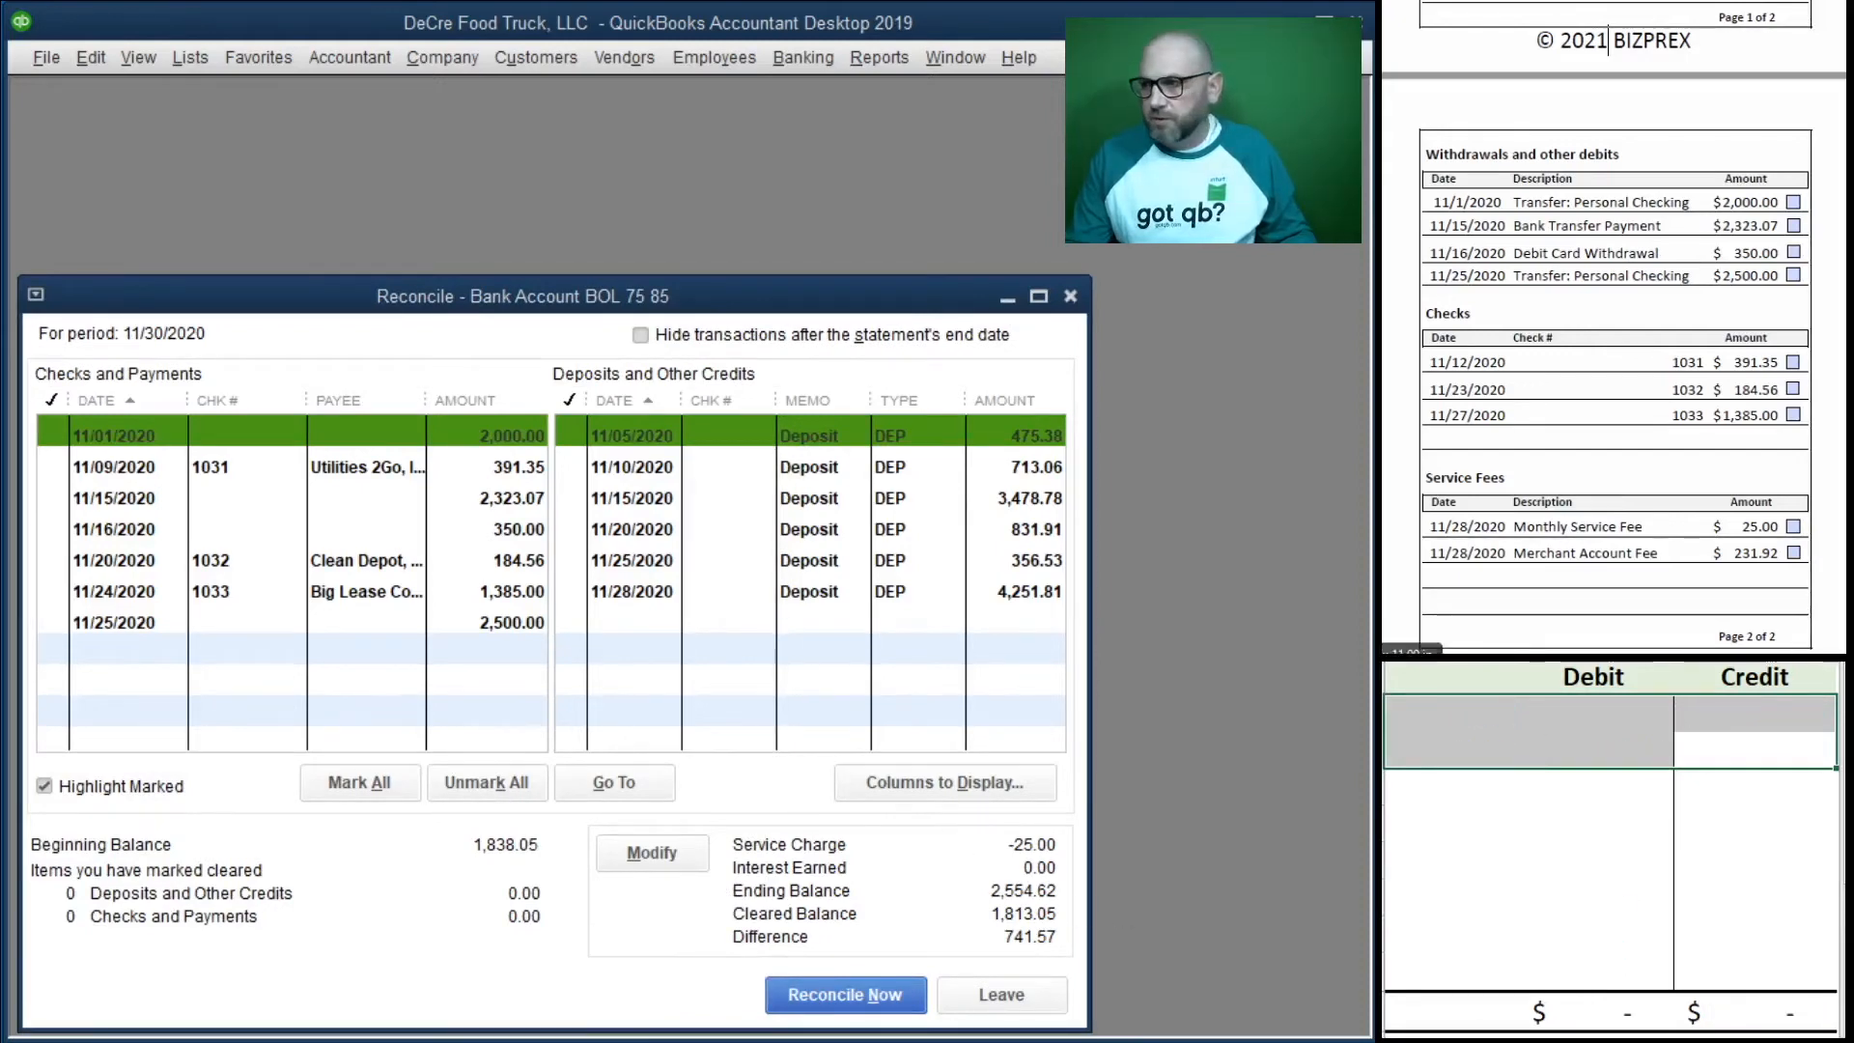
Step: Check off the monthly service fee on the statement, and mark checks 1031, 1032 and 1033 as cleared on both the statement and the reconciliation
click(1794, 527)
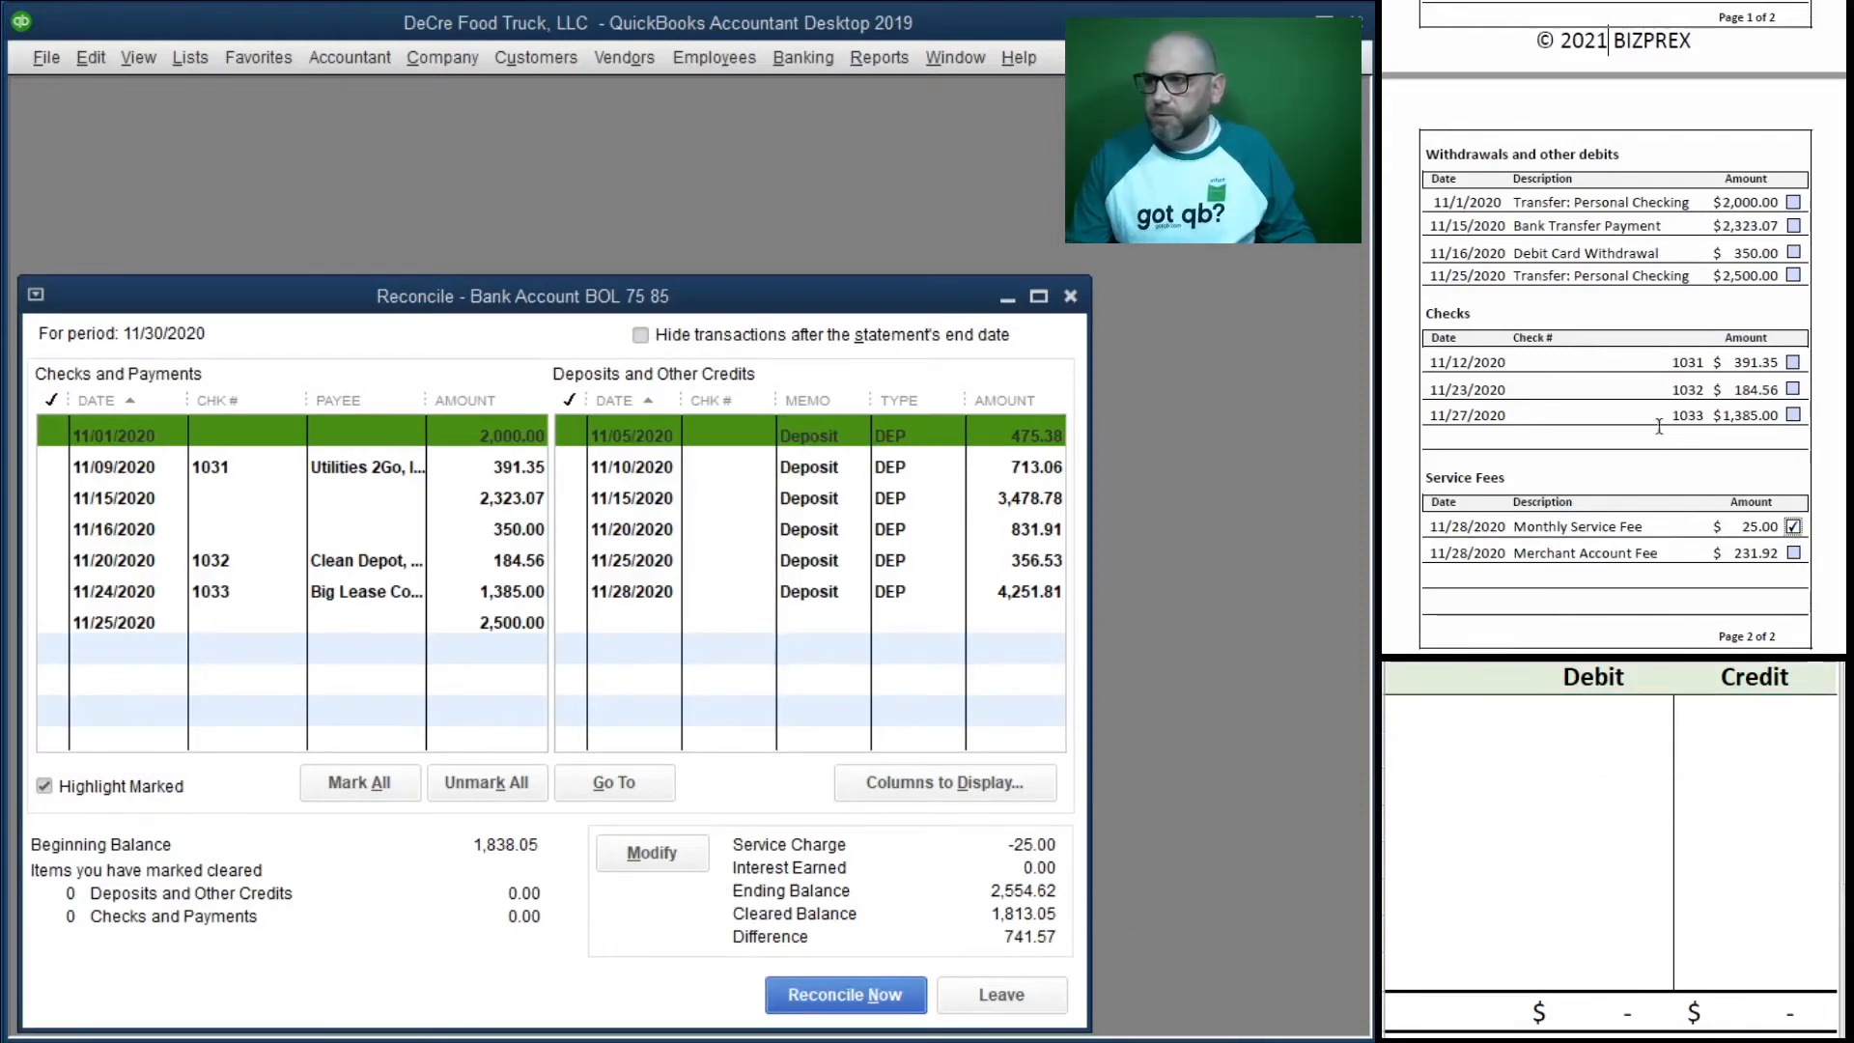
click(1793, 362)
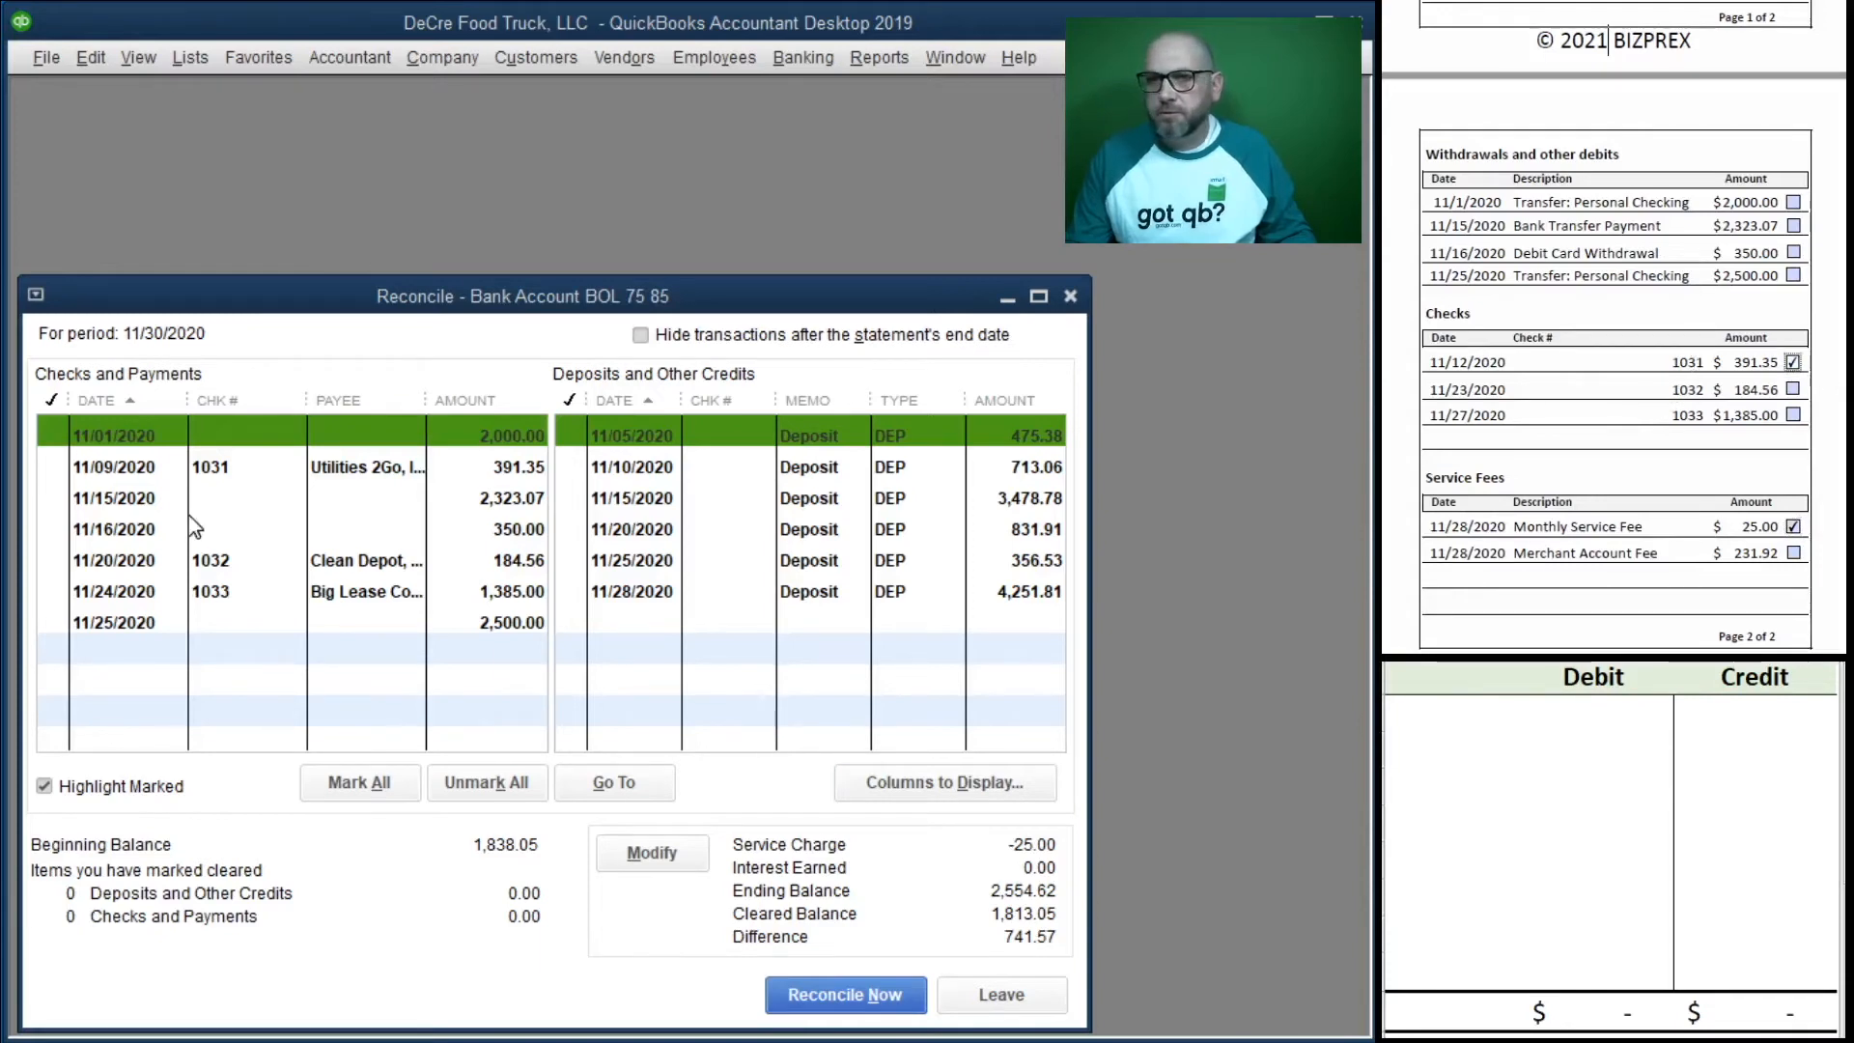
click(56, 469)
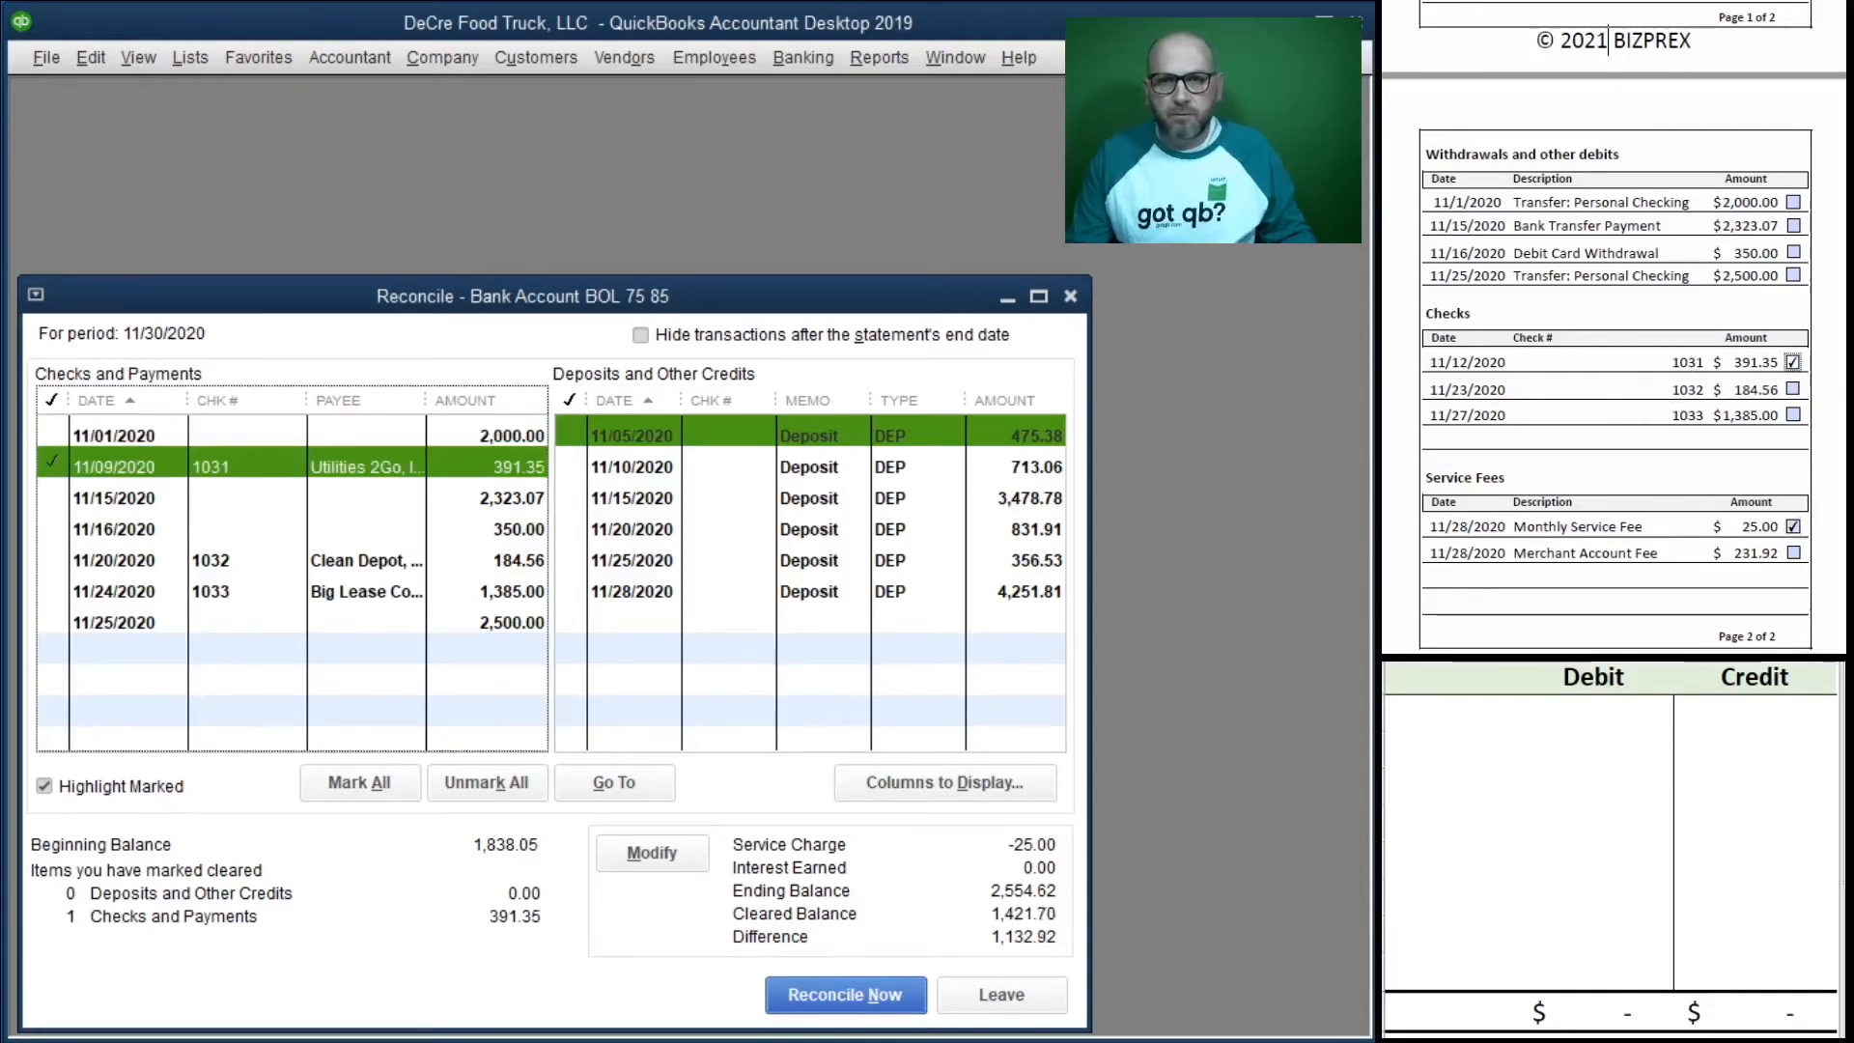
click(1793, 389)
click(58, 560)
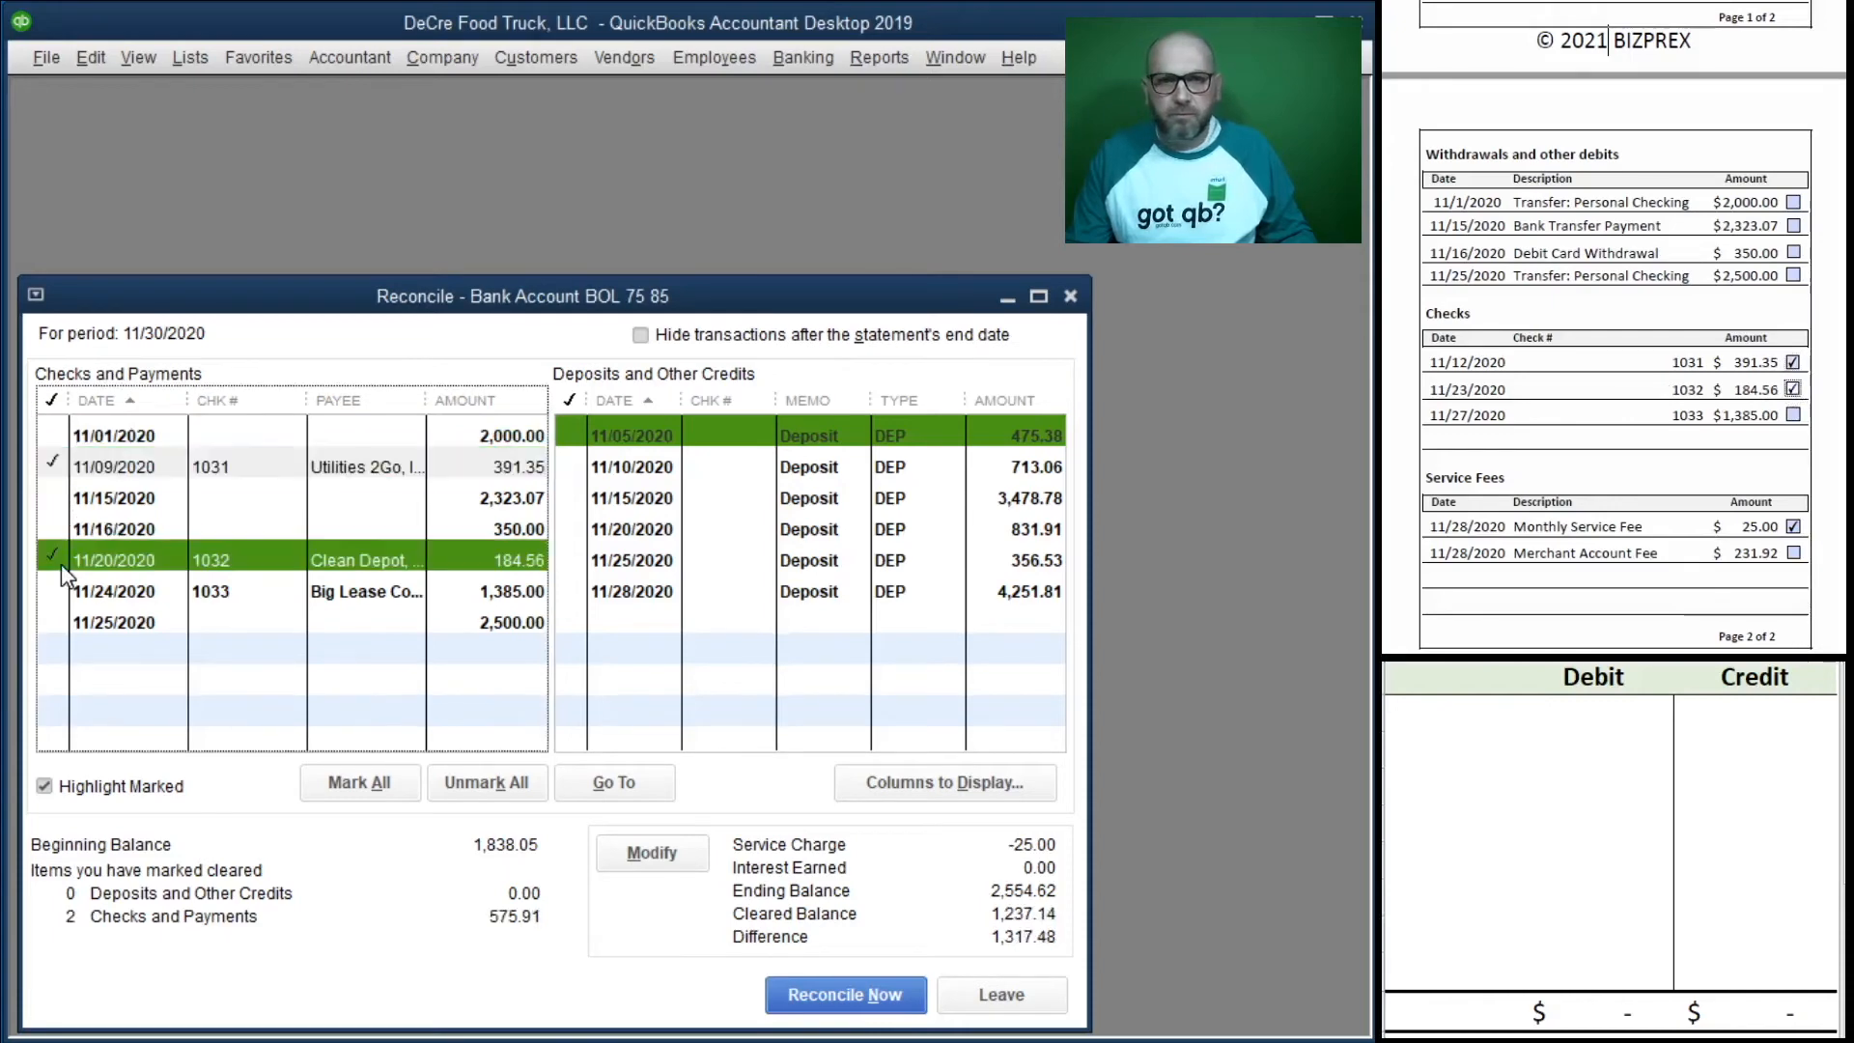
click(1794, 415)
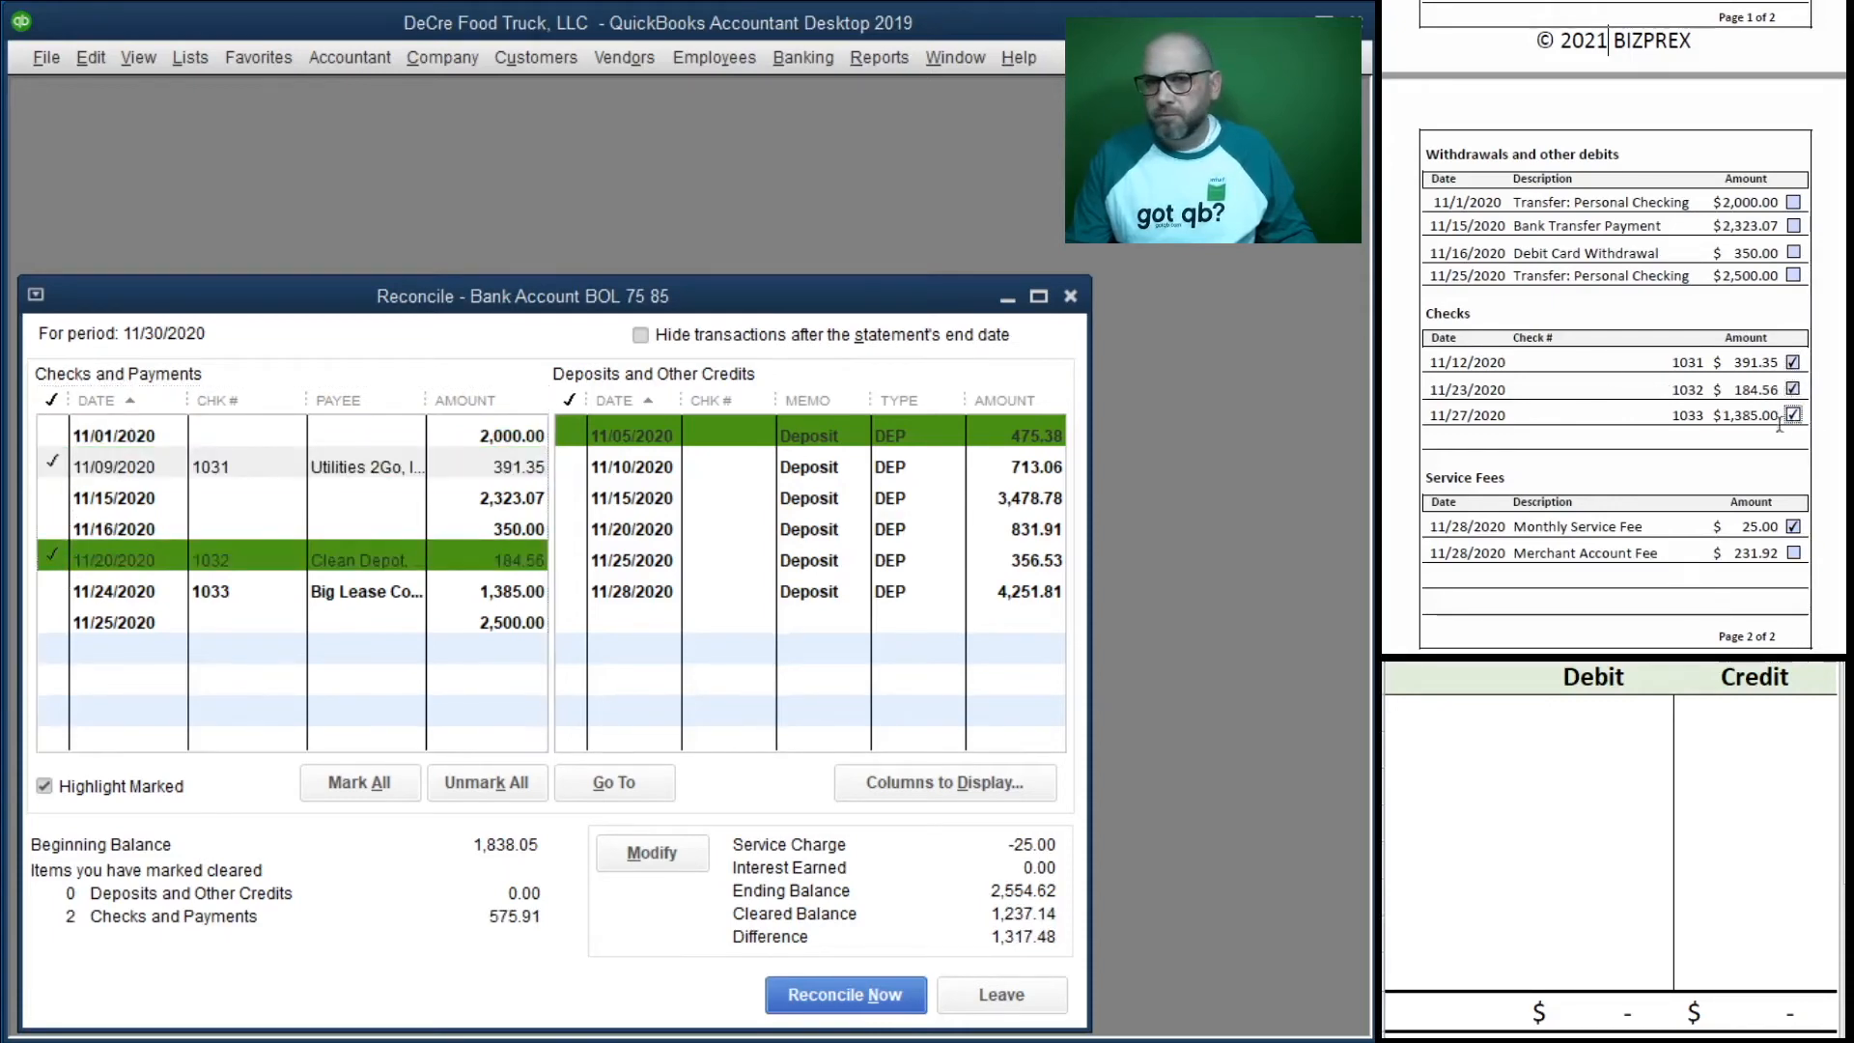
click(57, 591)
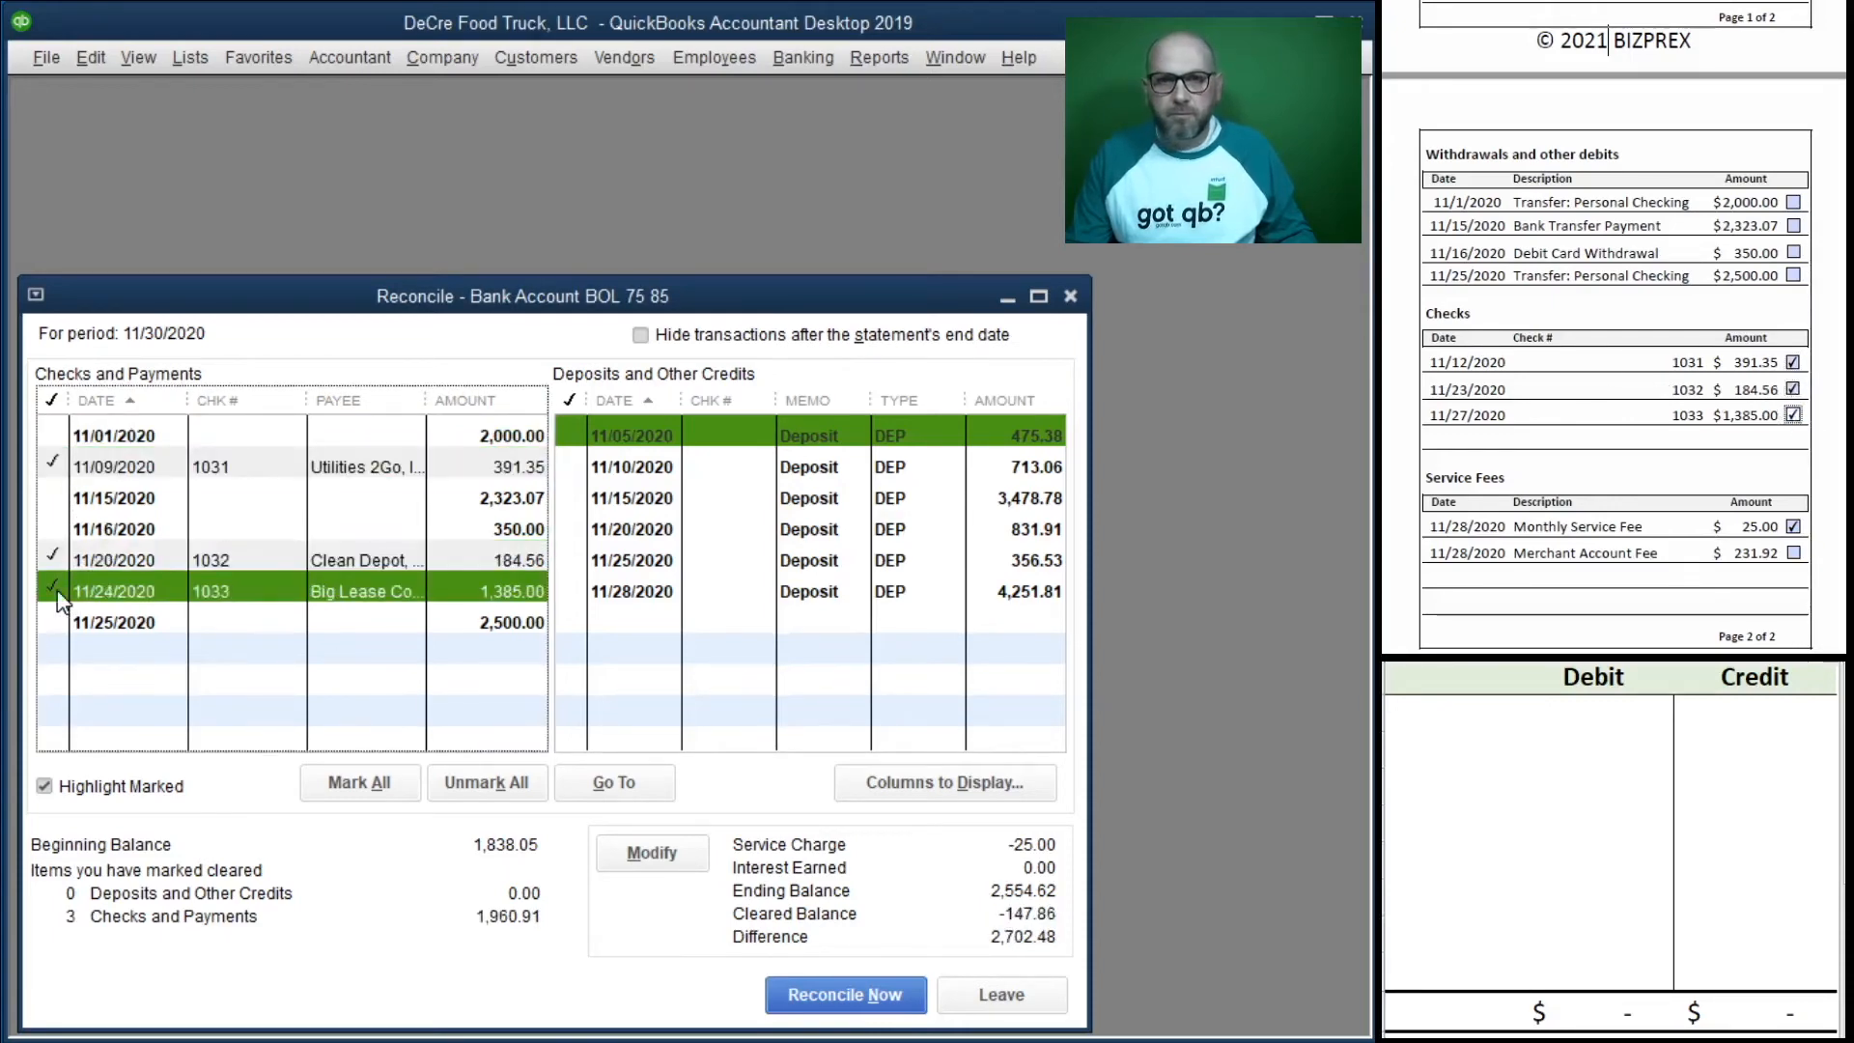
Step: Mark the 2,000.00, 2,323.07, 350.00 and 2,500.00 withdrawals as cleared on both the statement and the reconciliation
click(1793, 202)
click(54, 437)
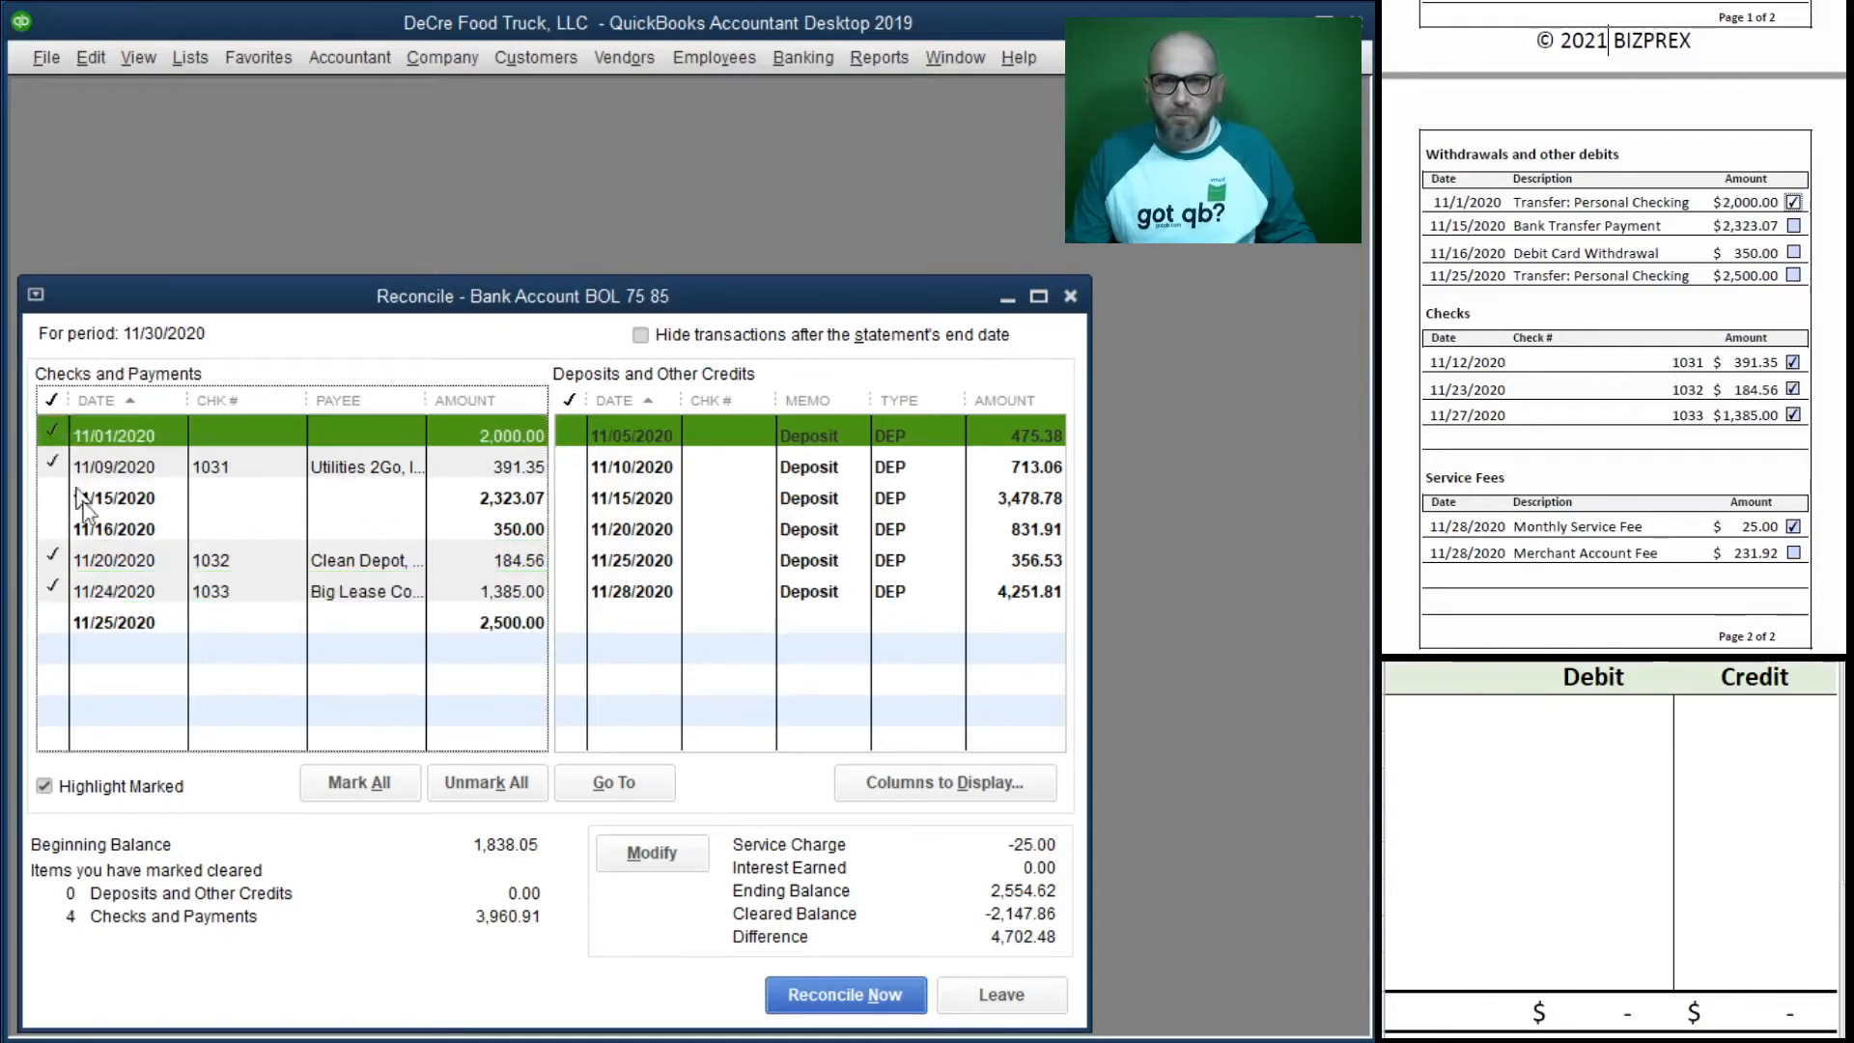
click(1793, 225)
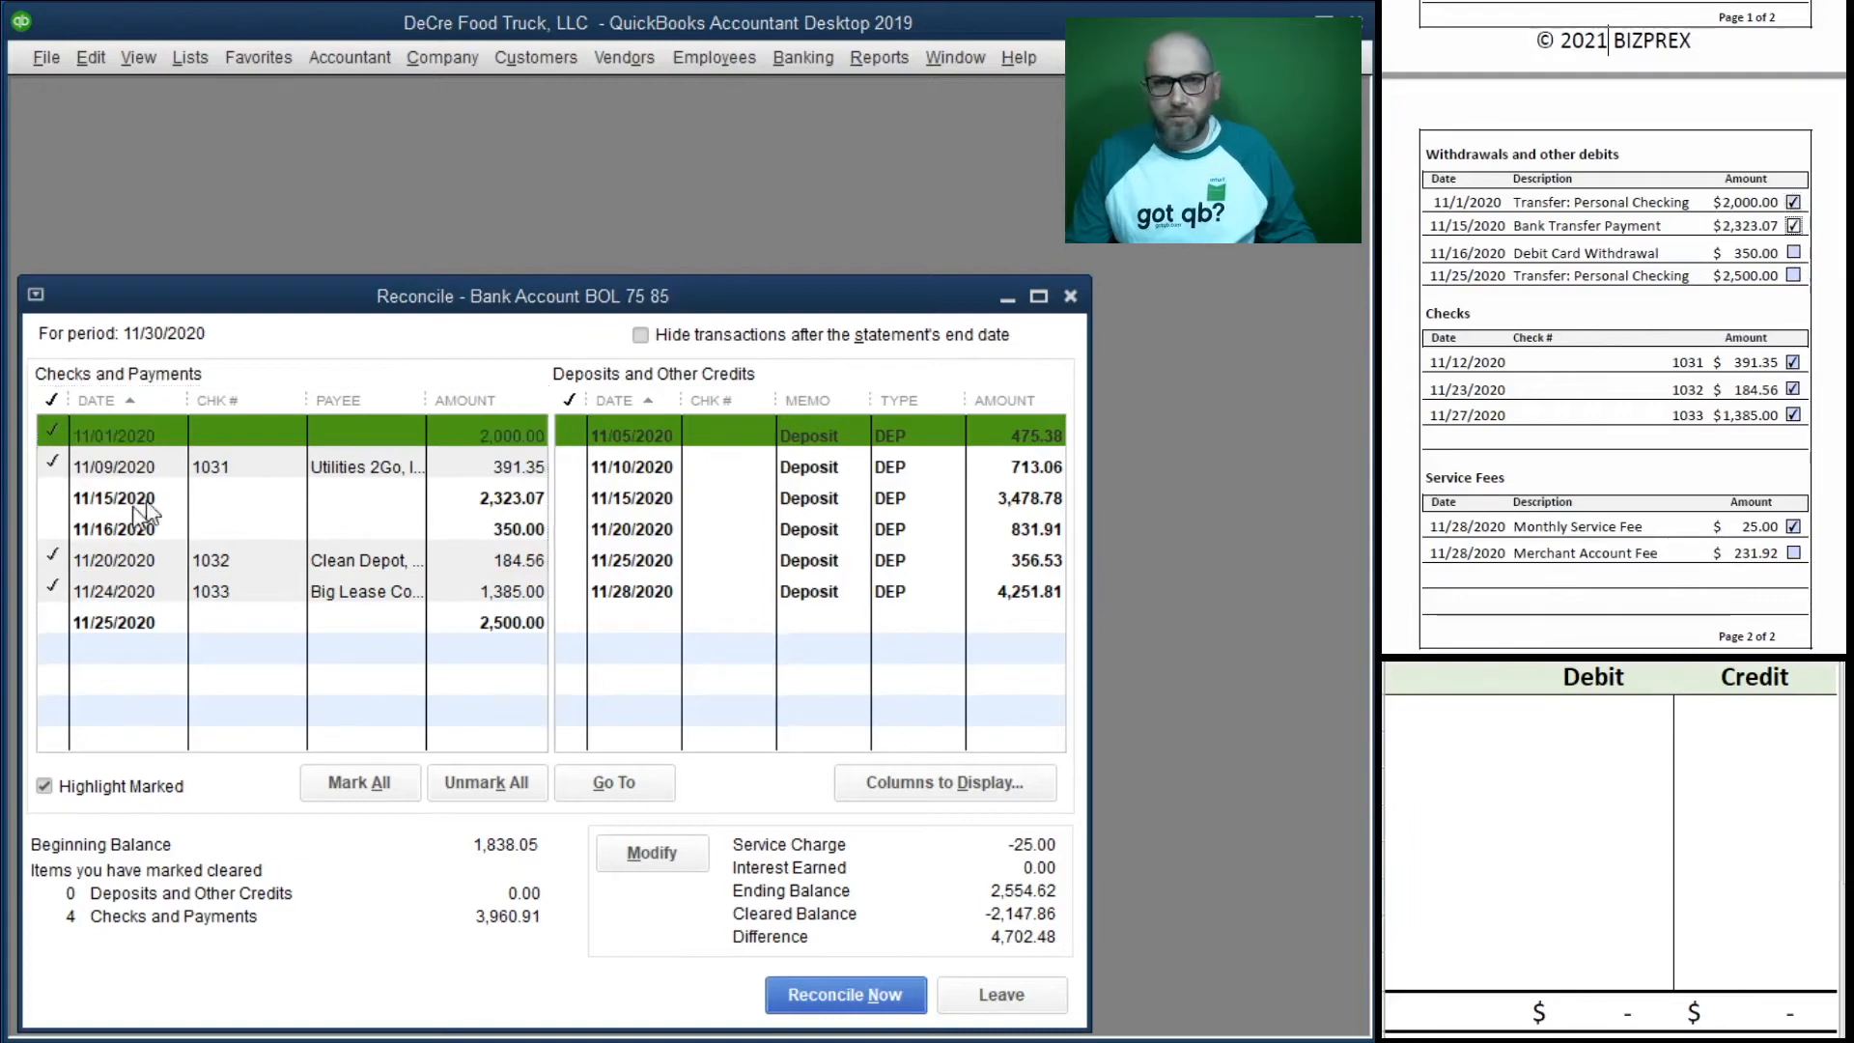
click(58, 498)
click(1794, 252)
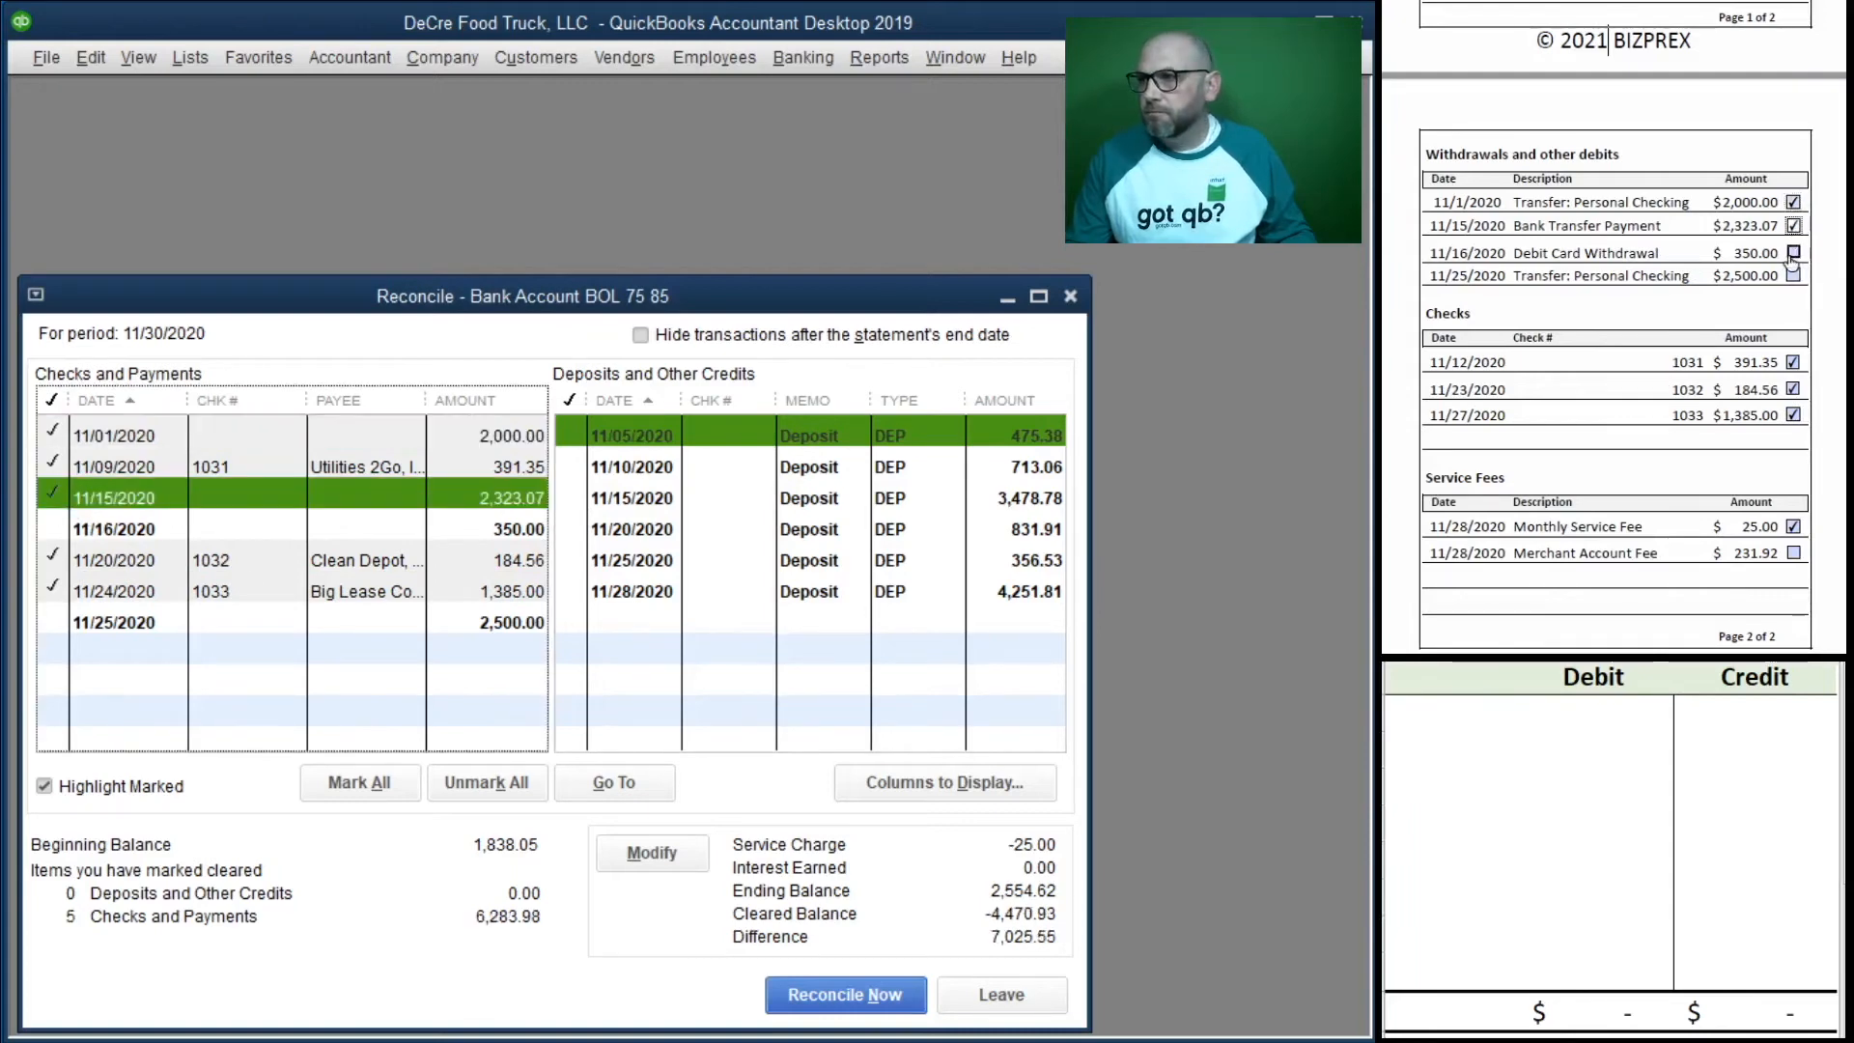
click(53, 530)
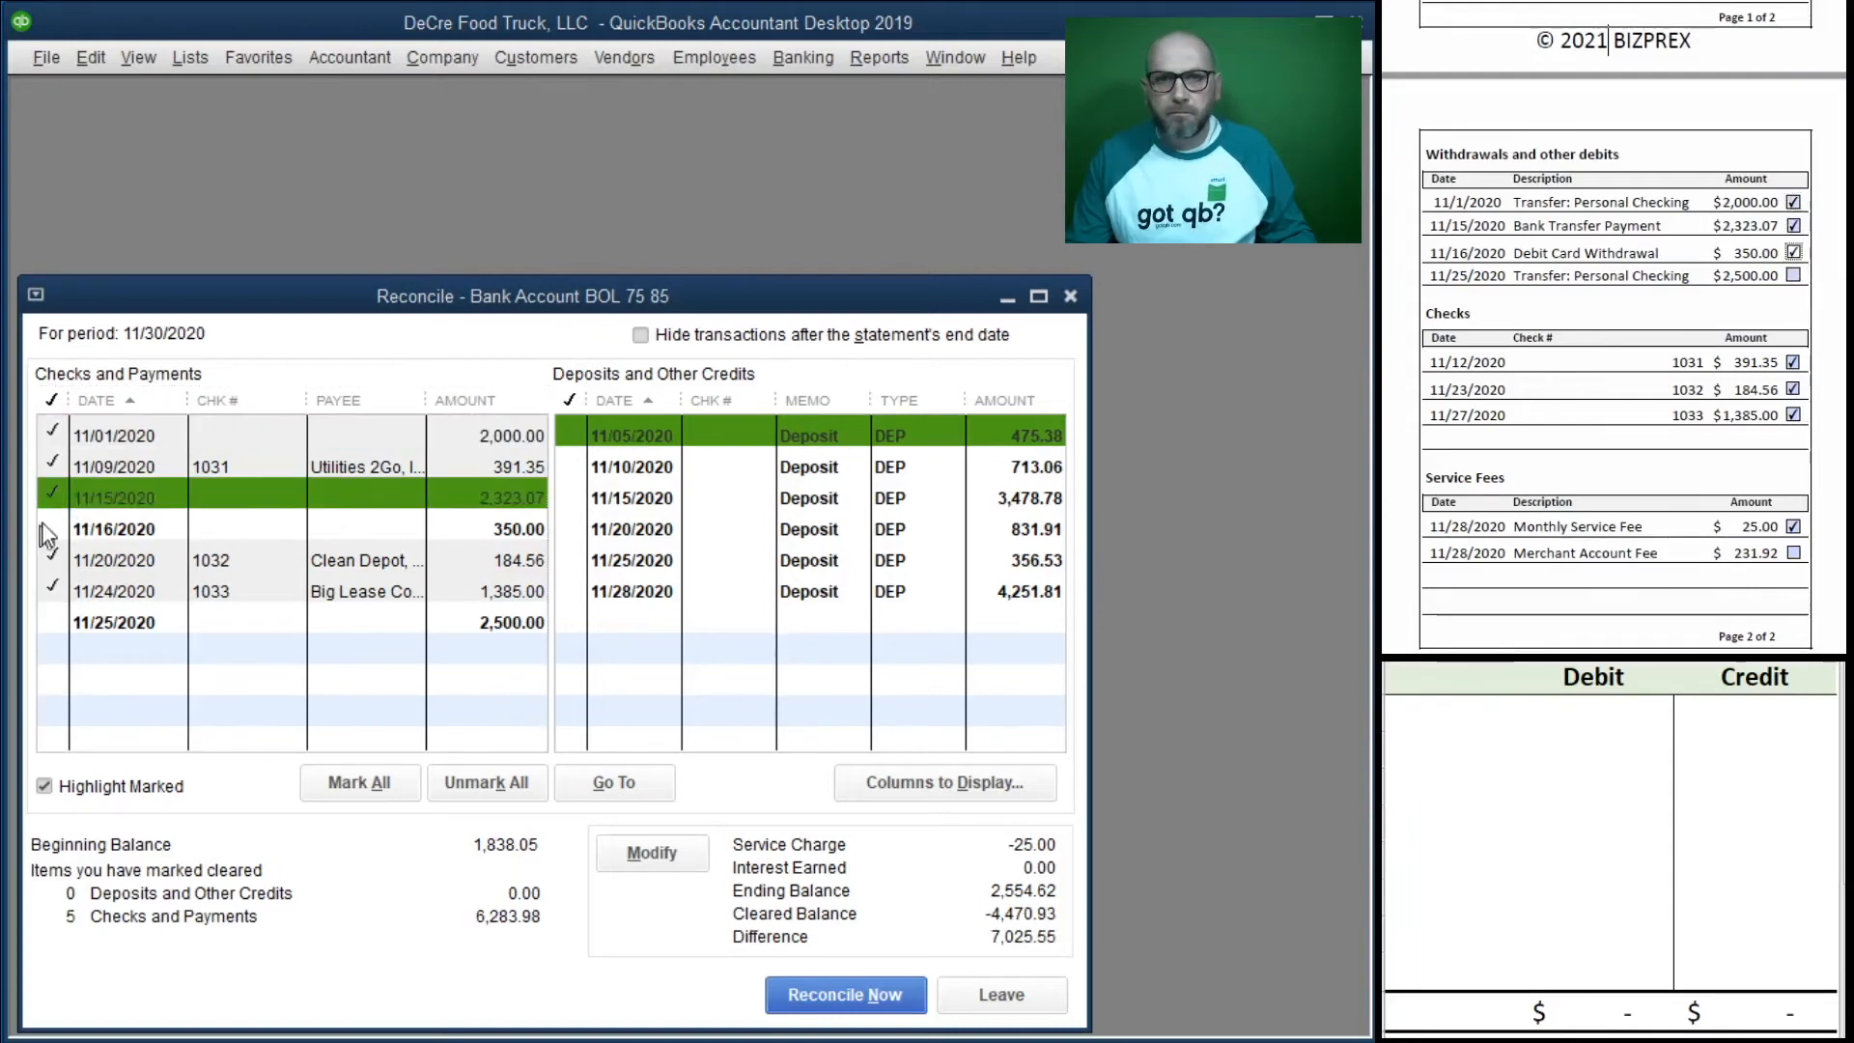
click(1793, 276)
click(60, 622)
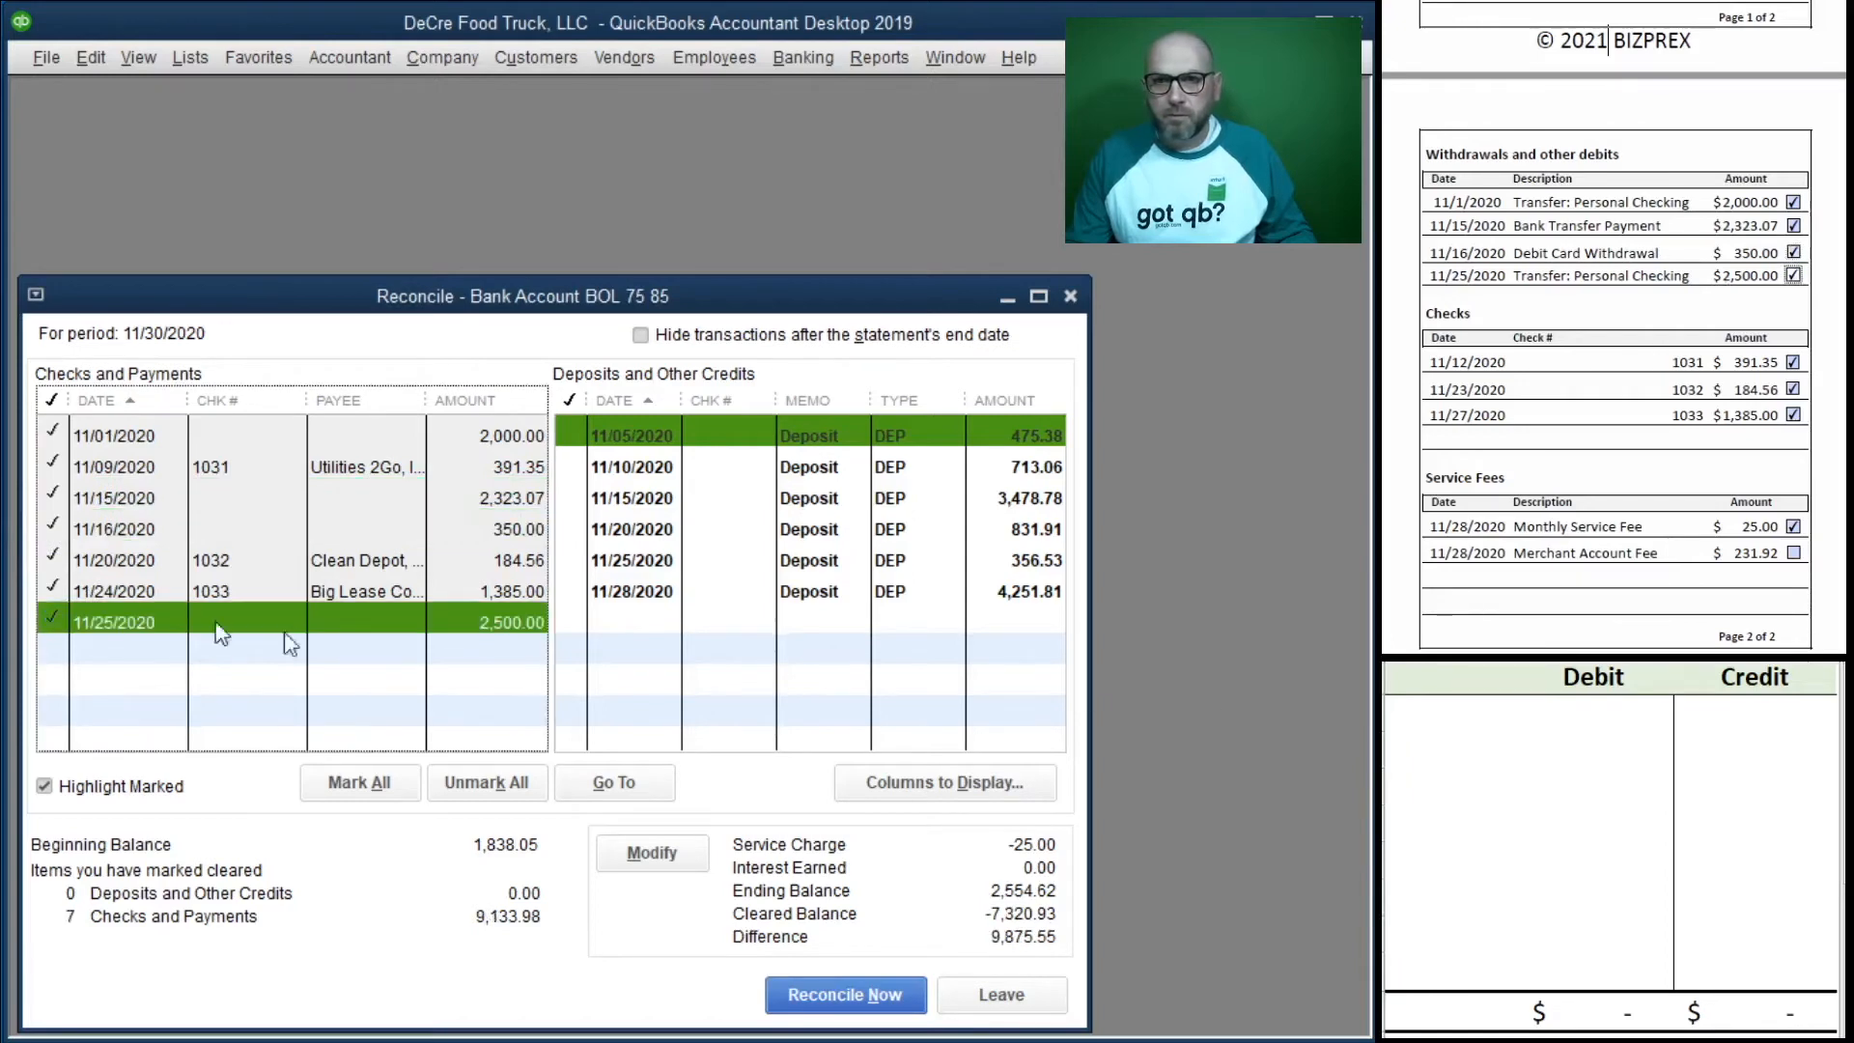
Step: Mark the 475.38, 713.06 and 3,478.78 deposits as cleared on both the statement and the reconciliation
scroll(1673, 400, up, 5)
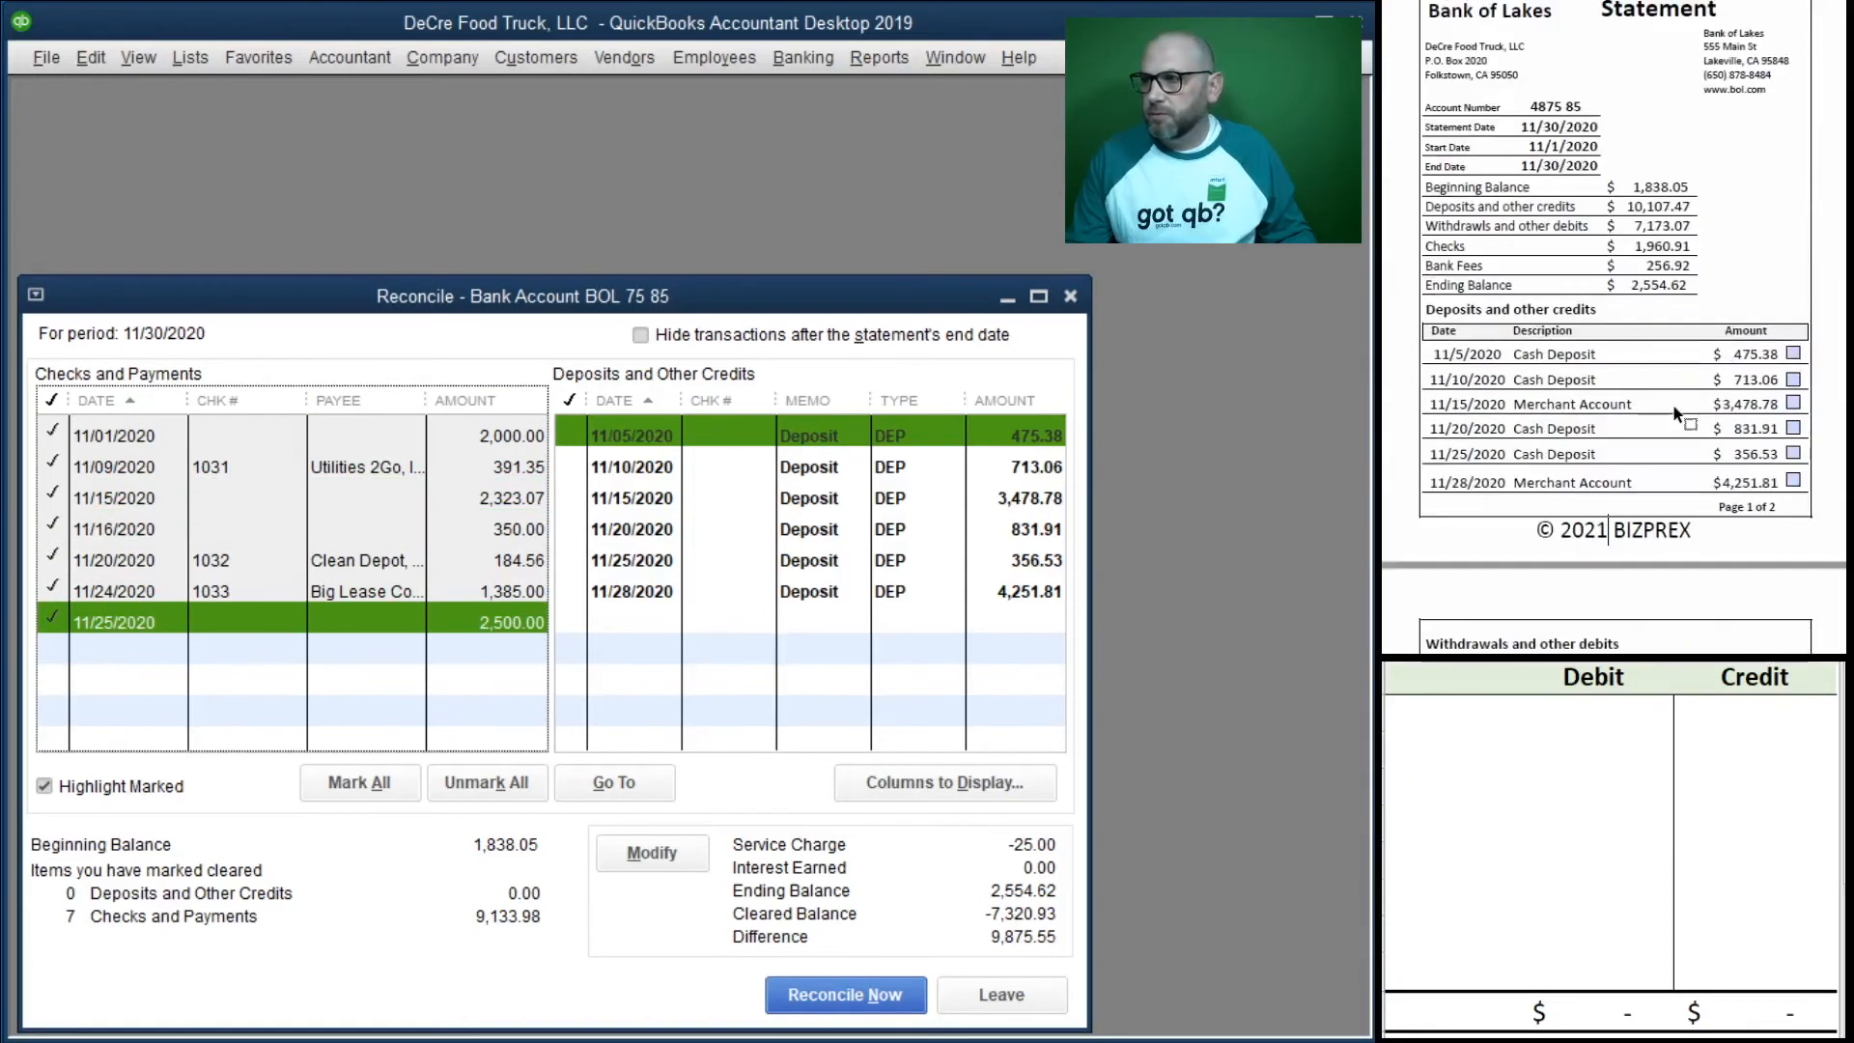
scroll(1676, 413, up, 1)
click(1800, 409)
click(603, 444)
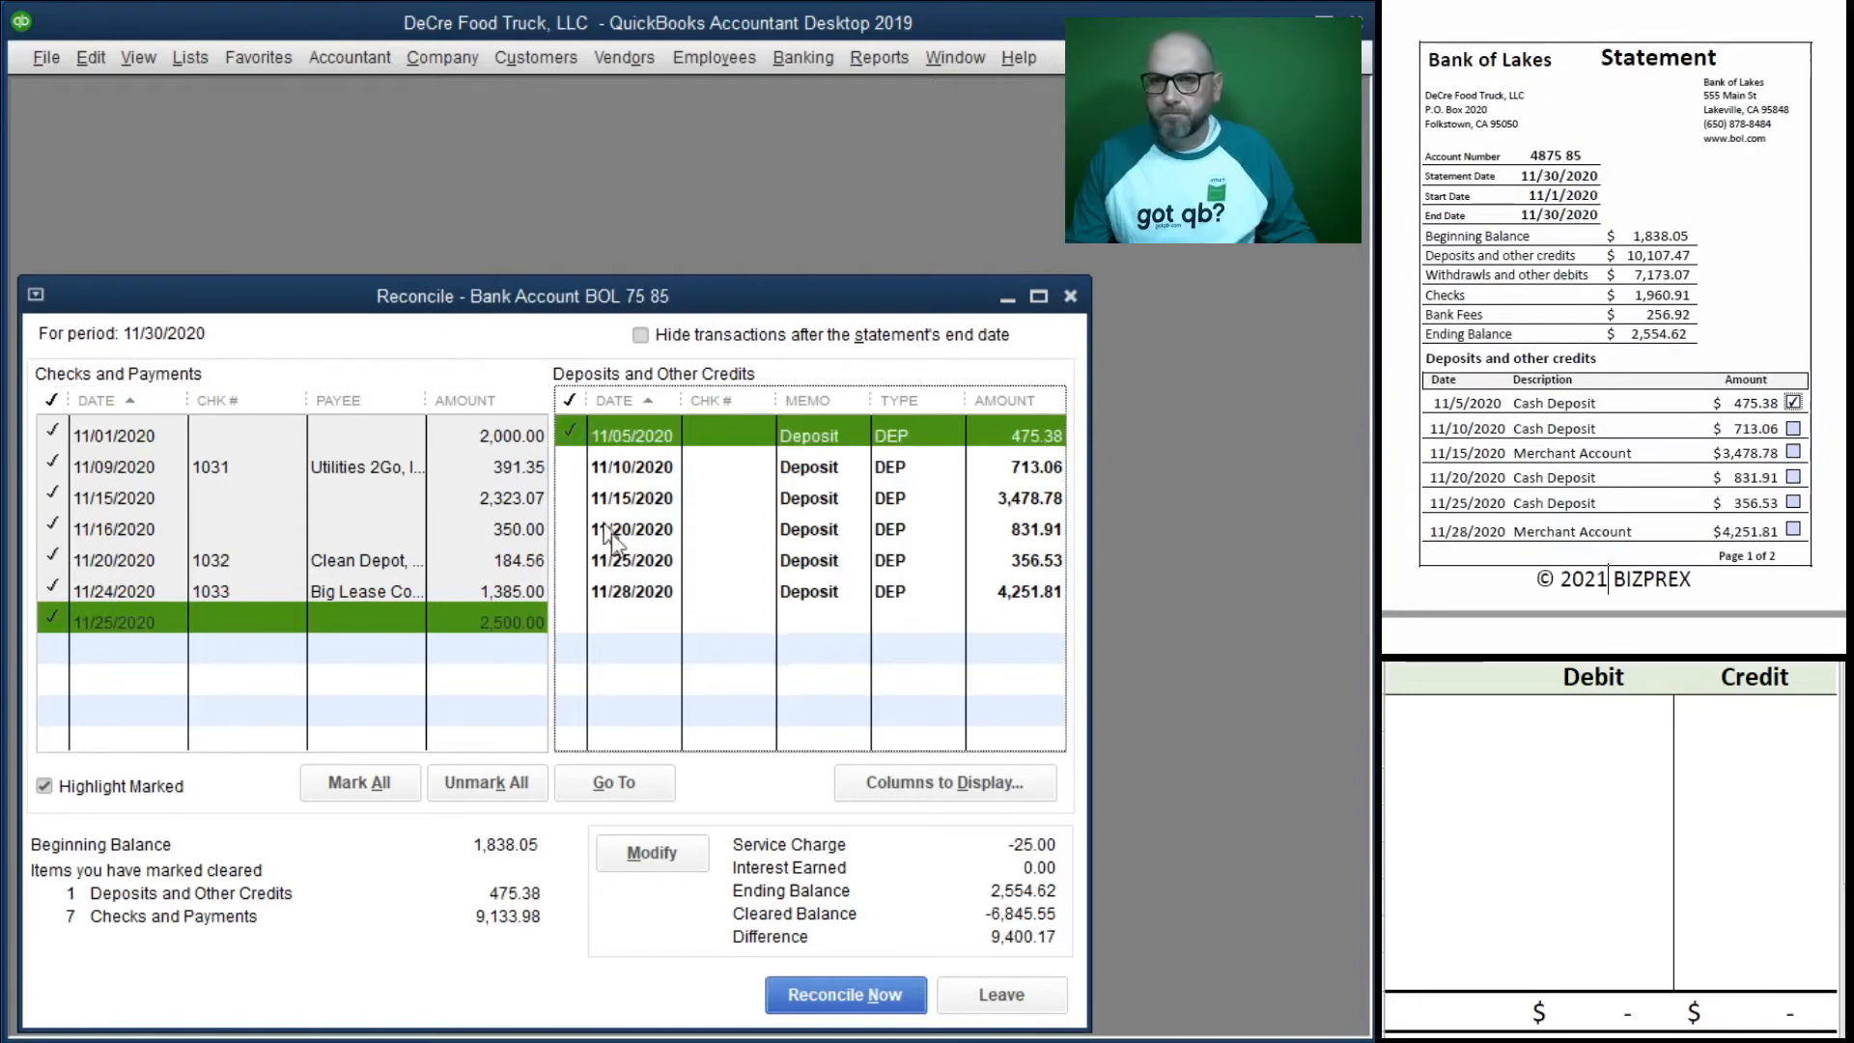
click(1794, 429)
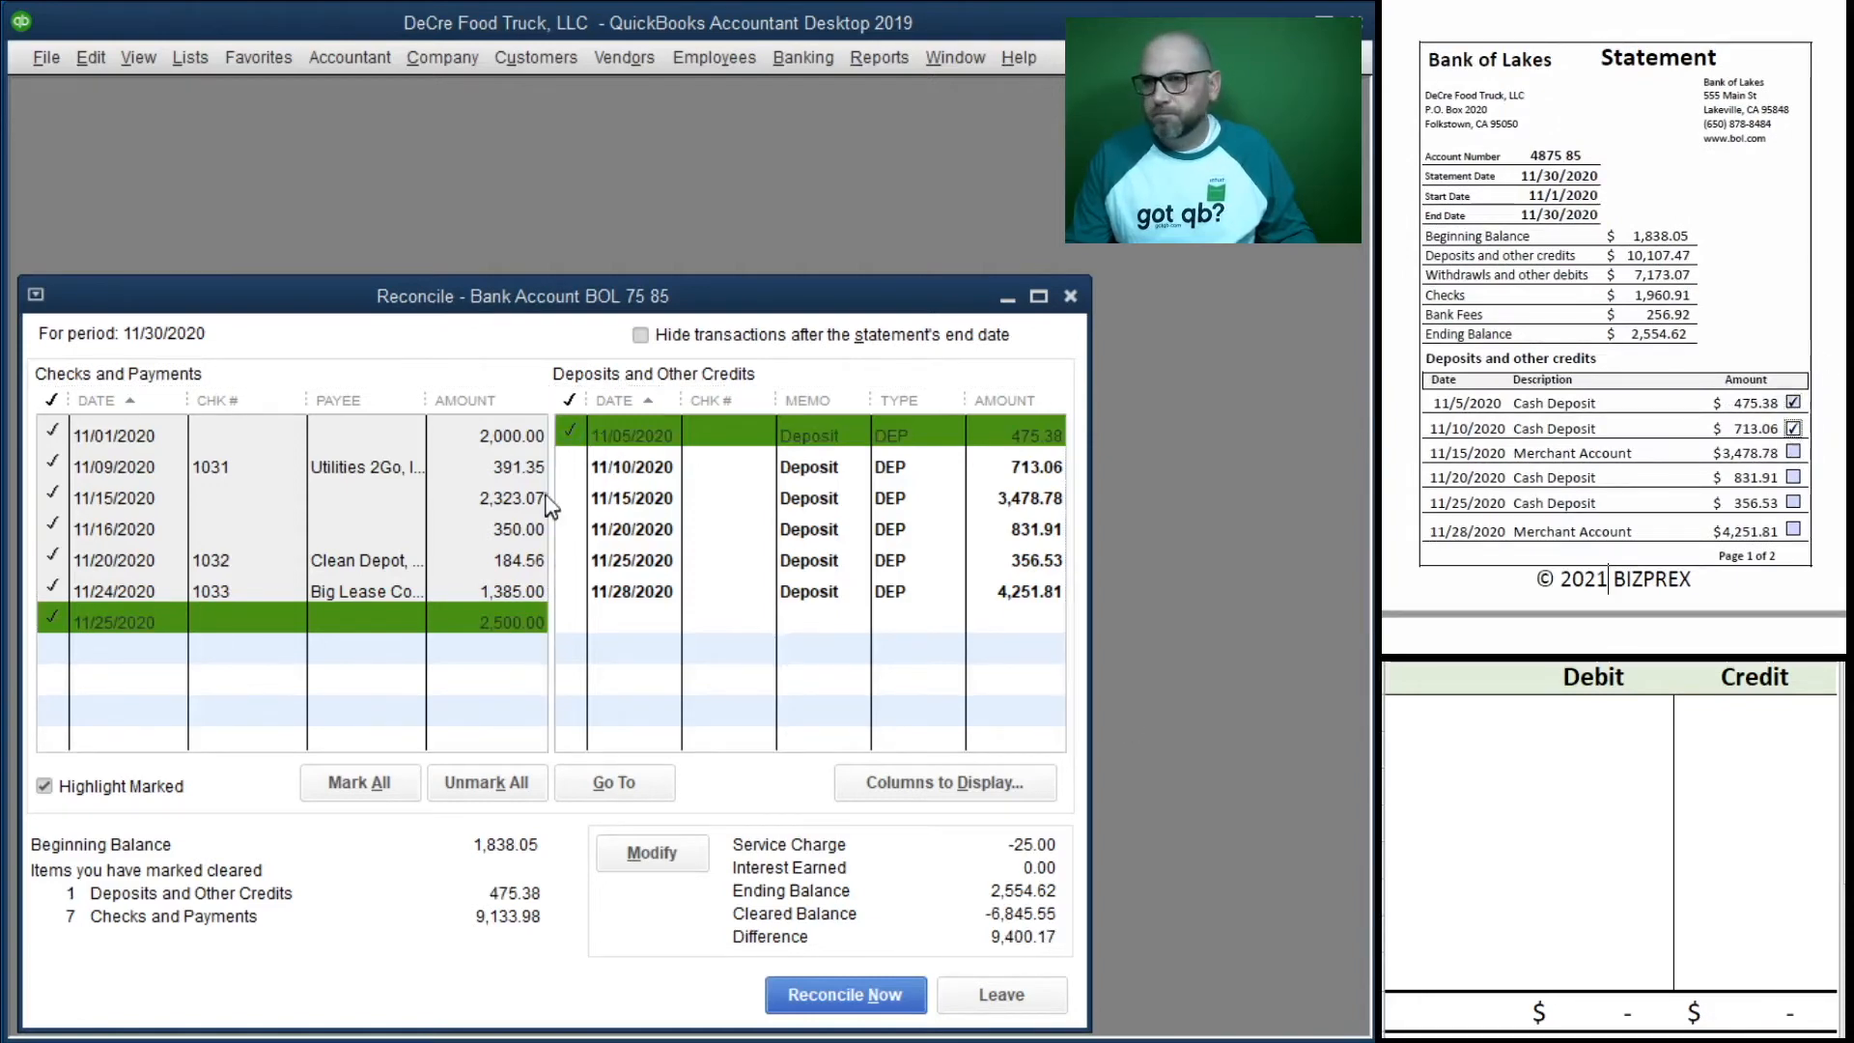
click(577, 475)
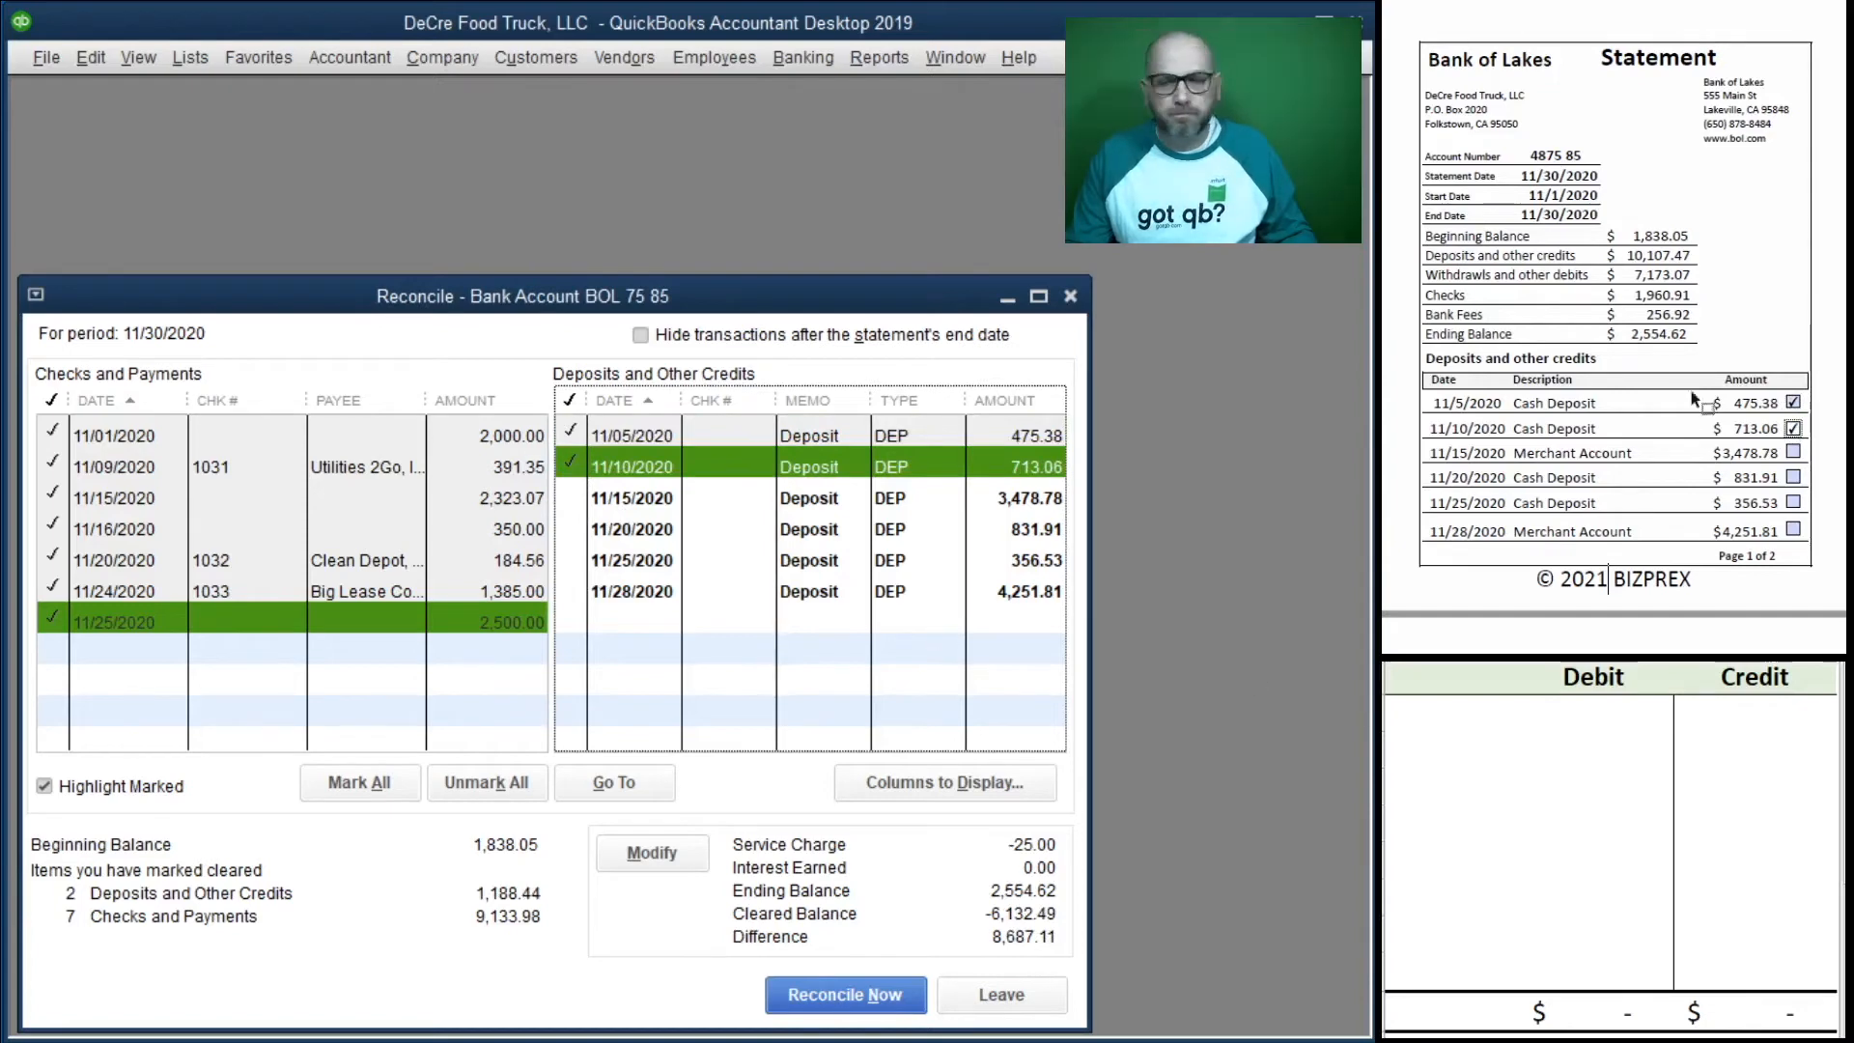
click(1794, 452)
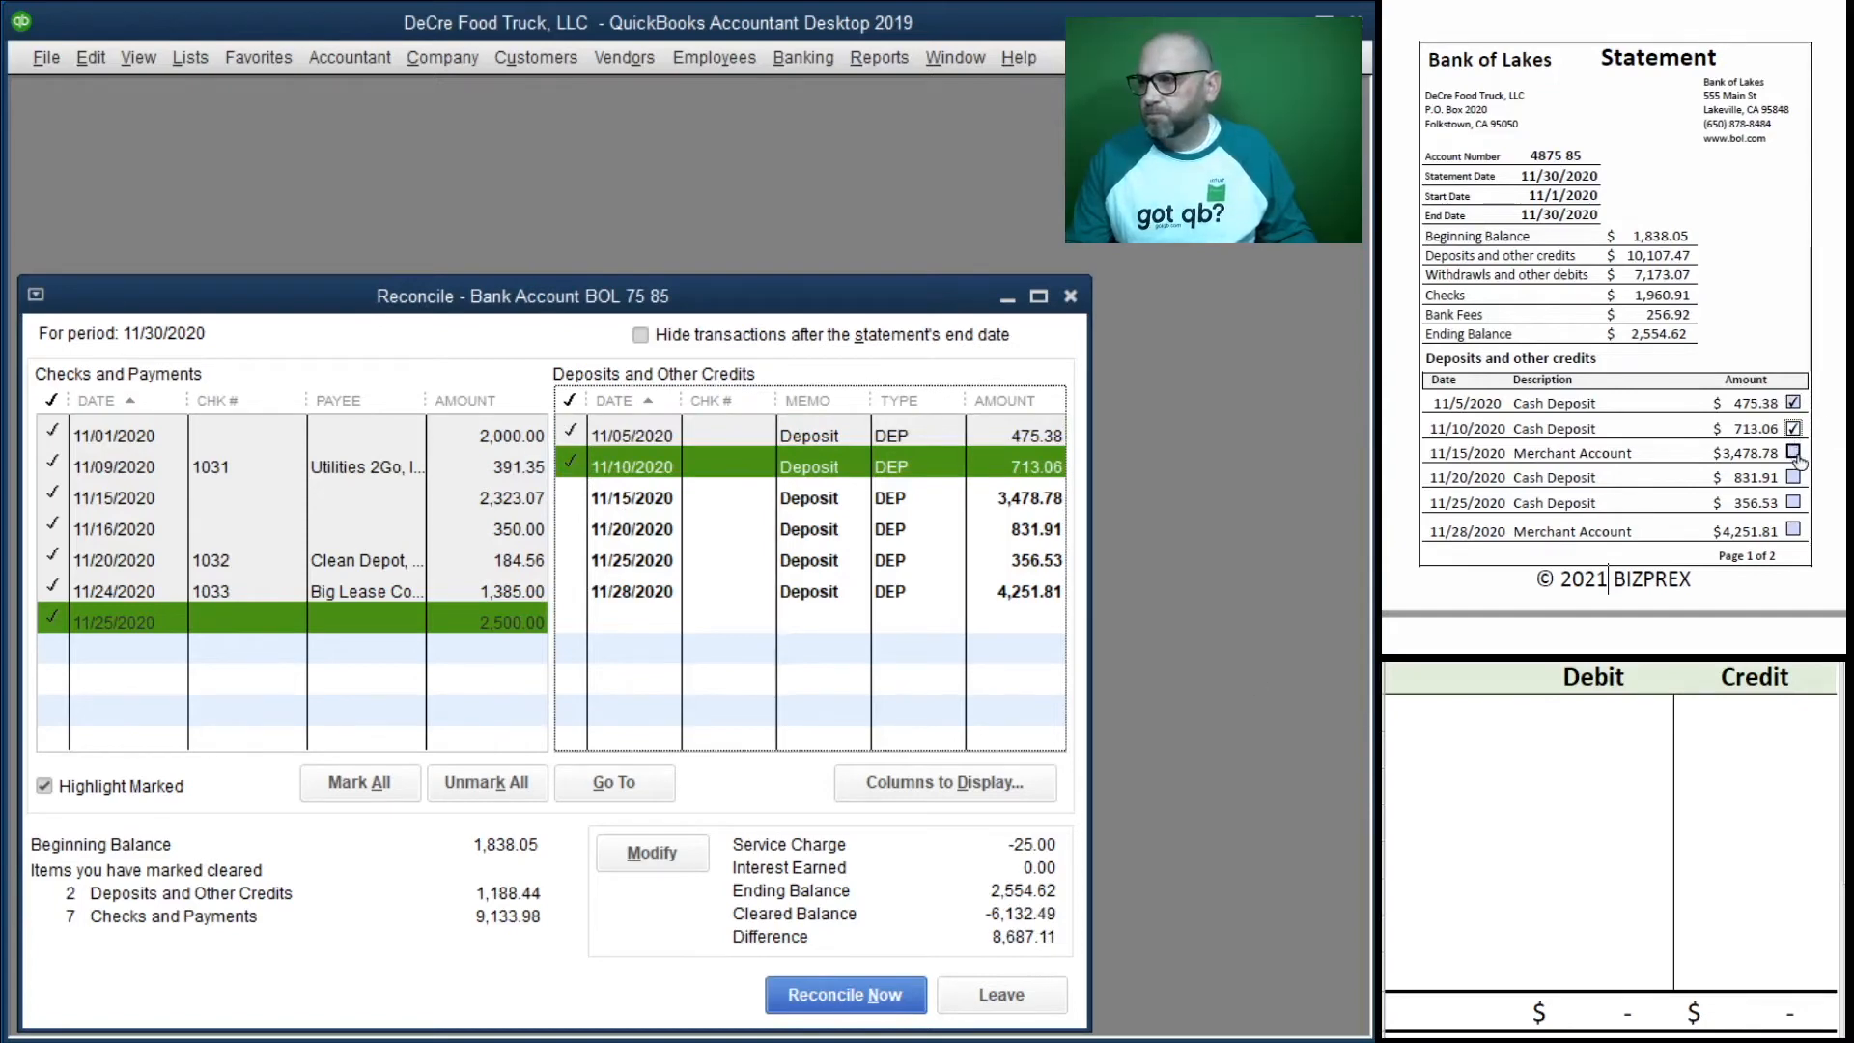
click(573, 498)
Step: Mark the 831.91, 356.53 and 4,251.81 deposits as cleared on both the statement and the reconciliation
click(1793, 477)
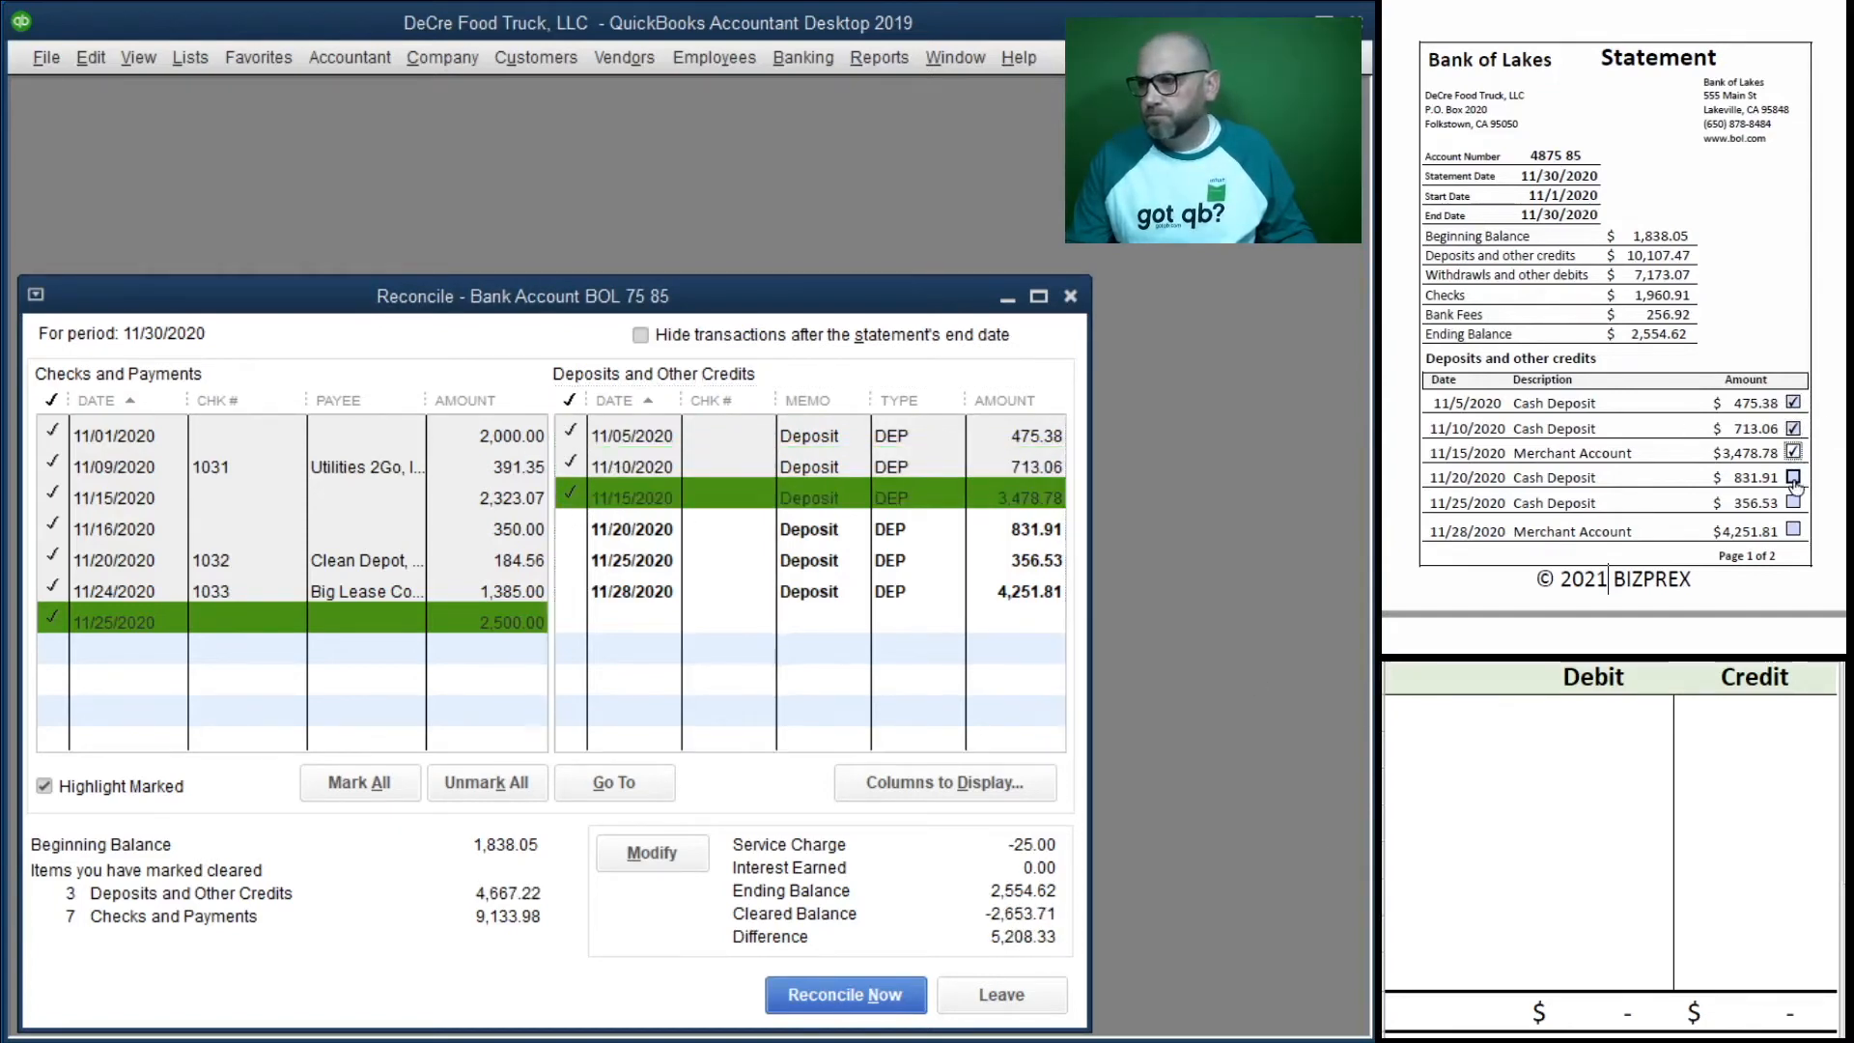
click(576, 530)
click(1793, 502)
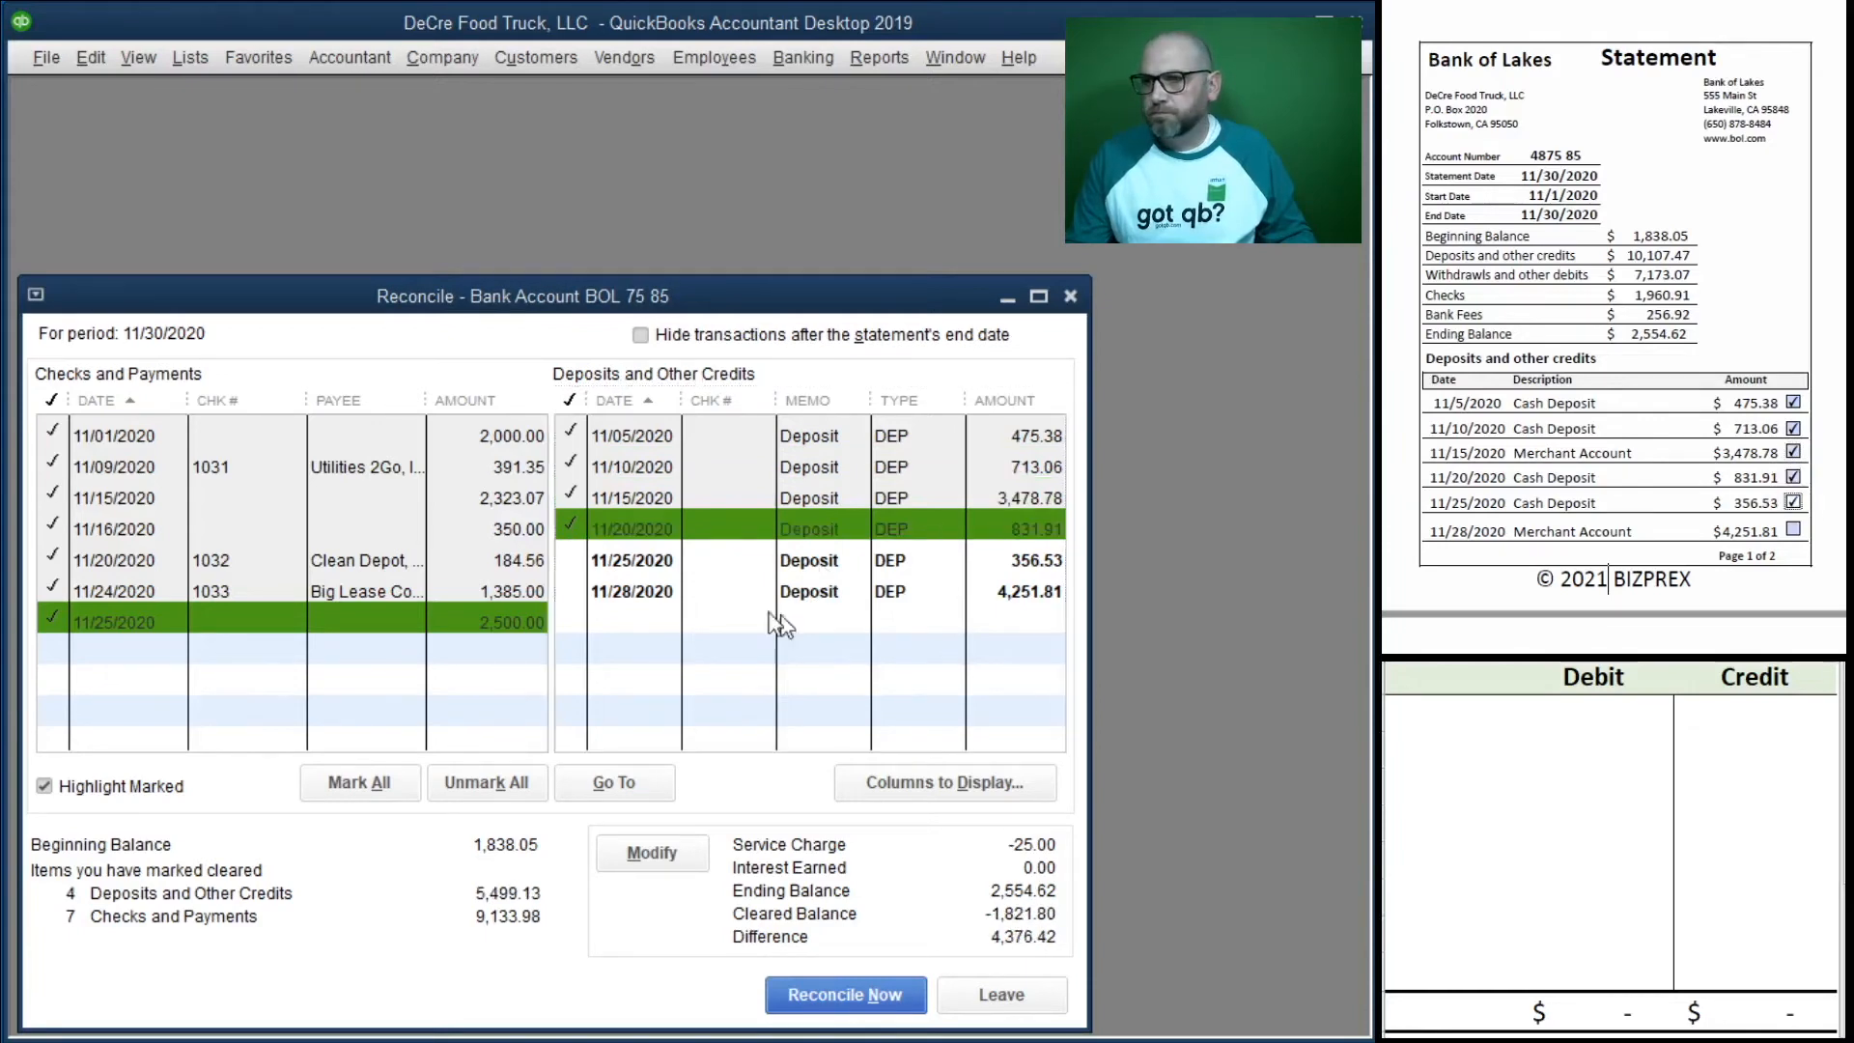
click(580, 562)
click(1793, 530)
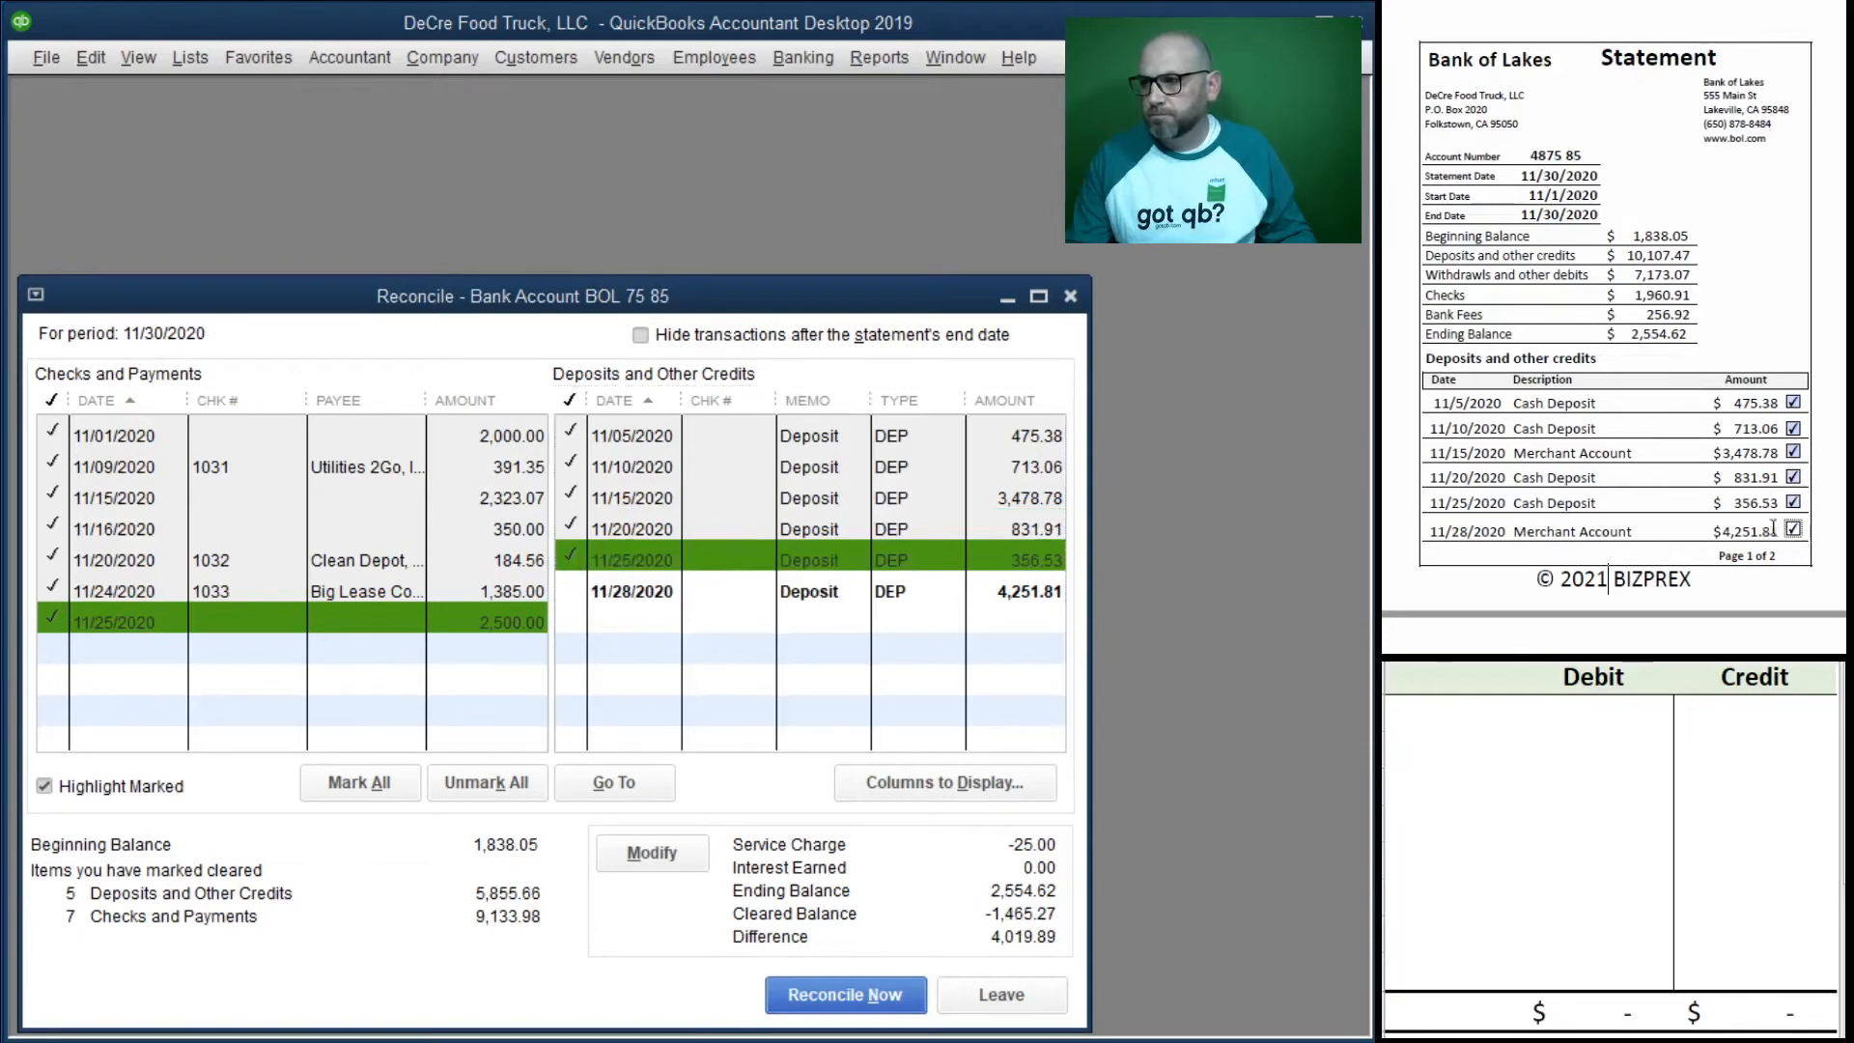
click(578, 591)
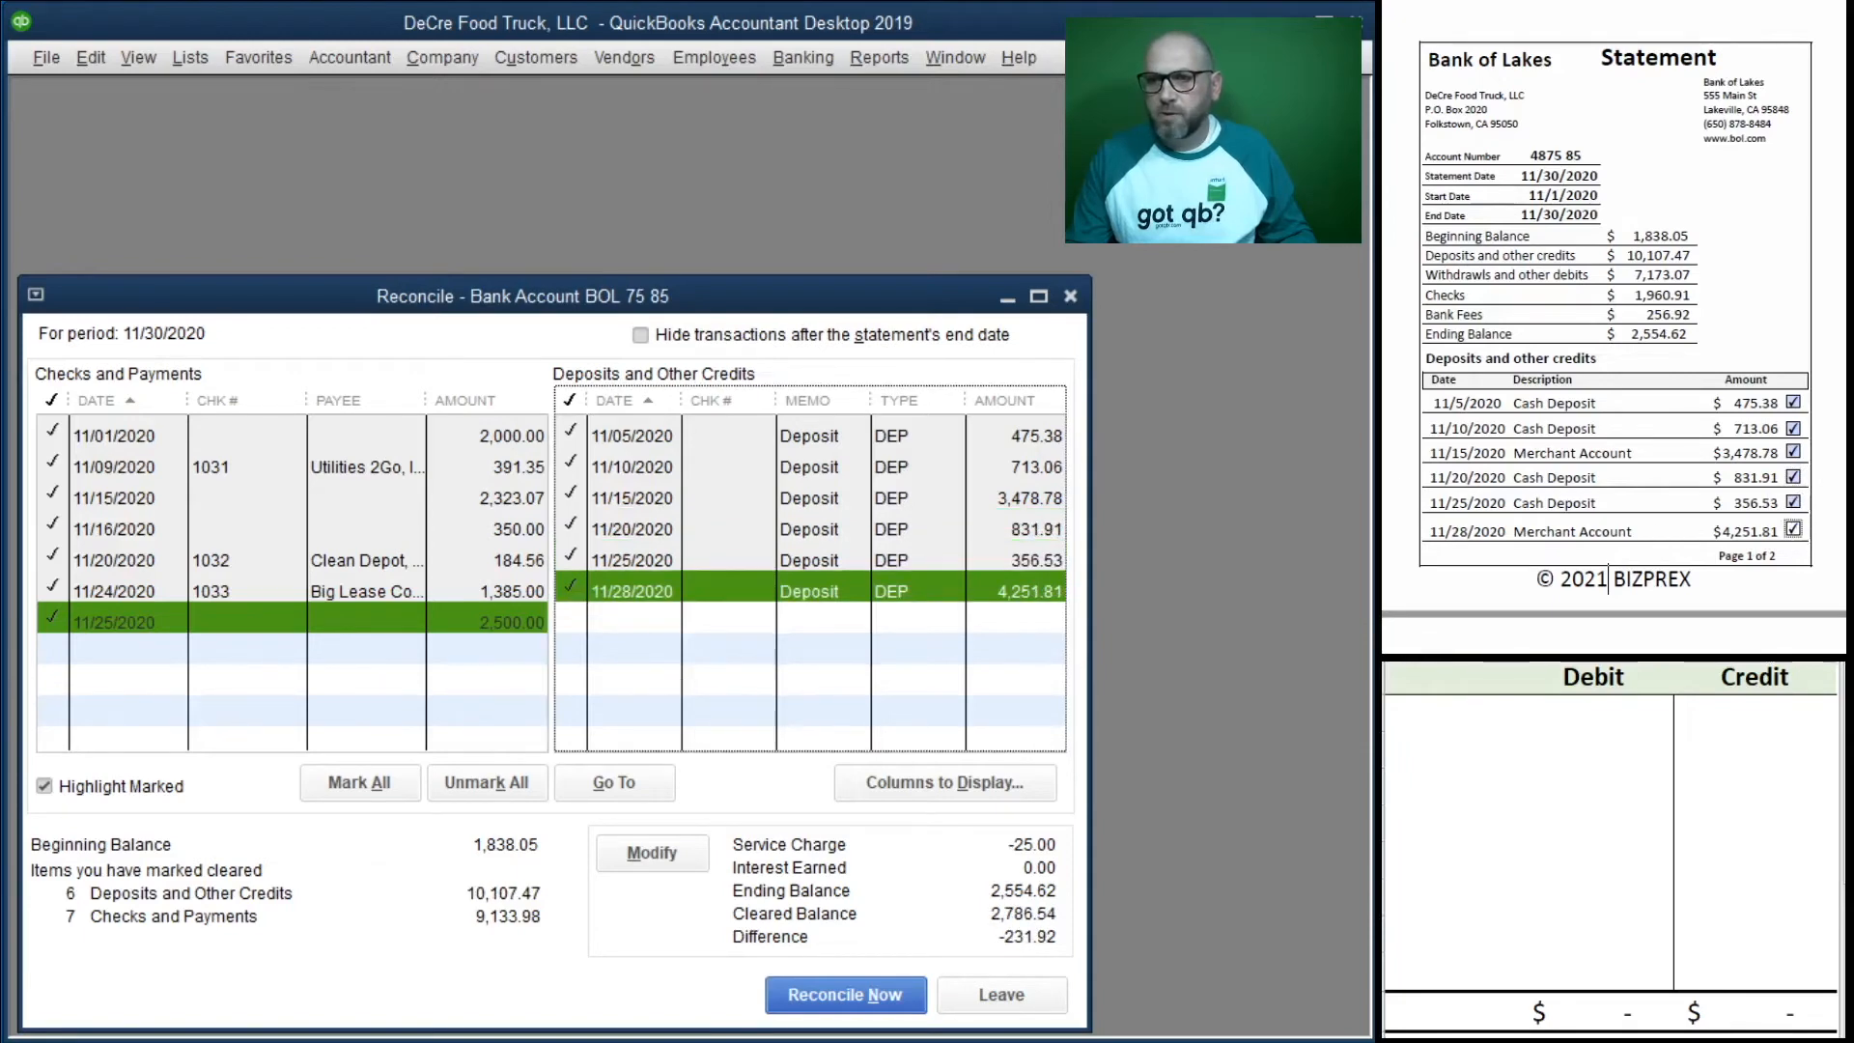
Step: Start a bank account register entry dated 11/28/2020, numbered Merch, with payee Bank of Lakes and a payment of 231.92
scroll(1648, 373, down, 10)
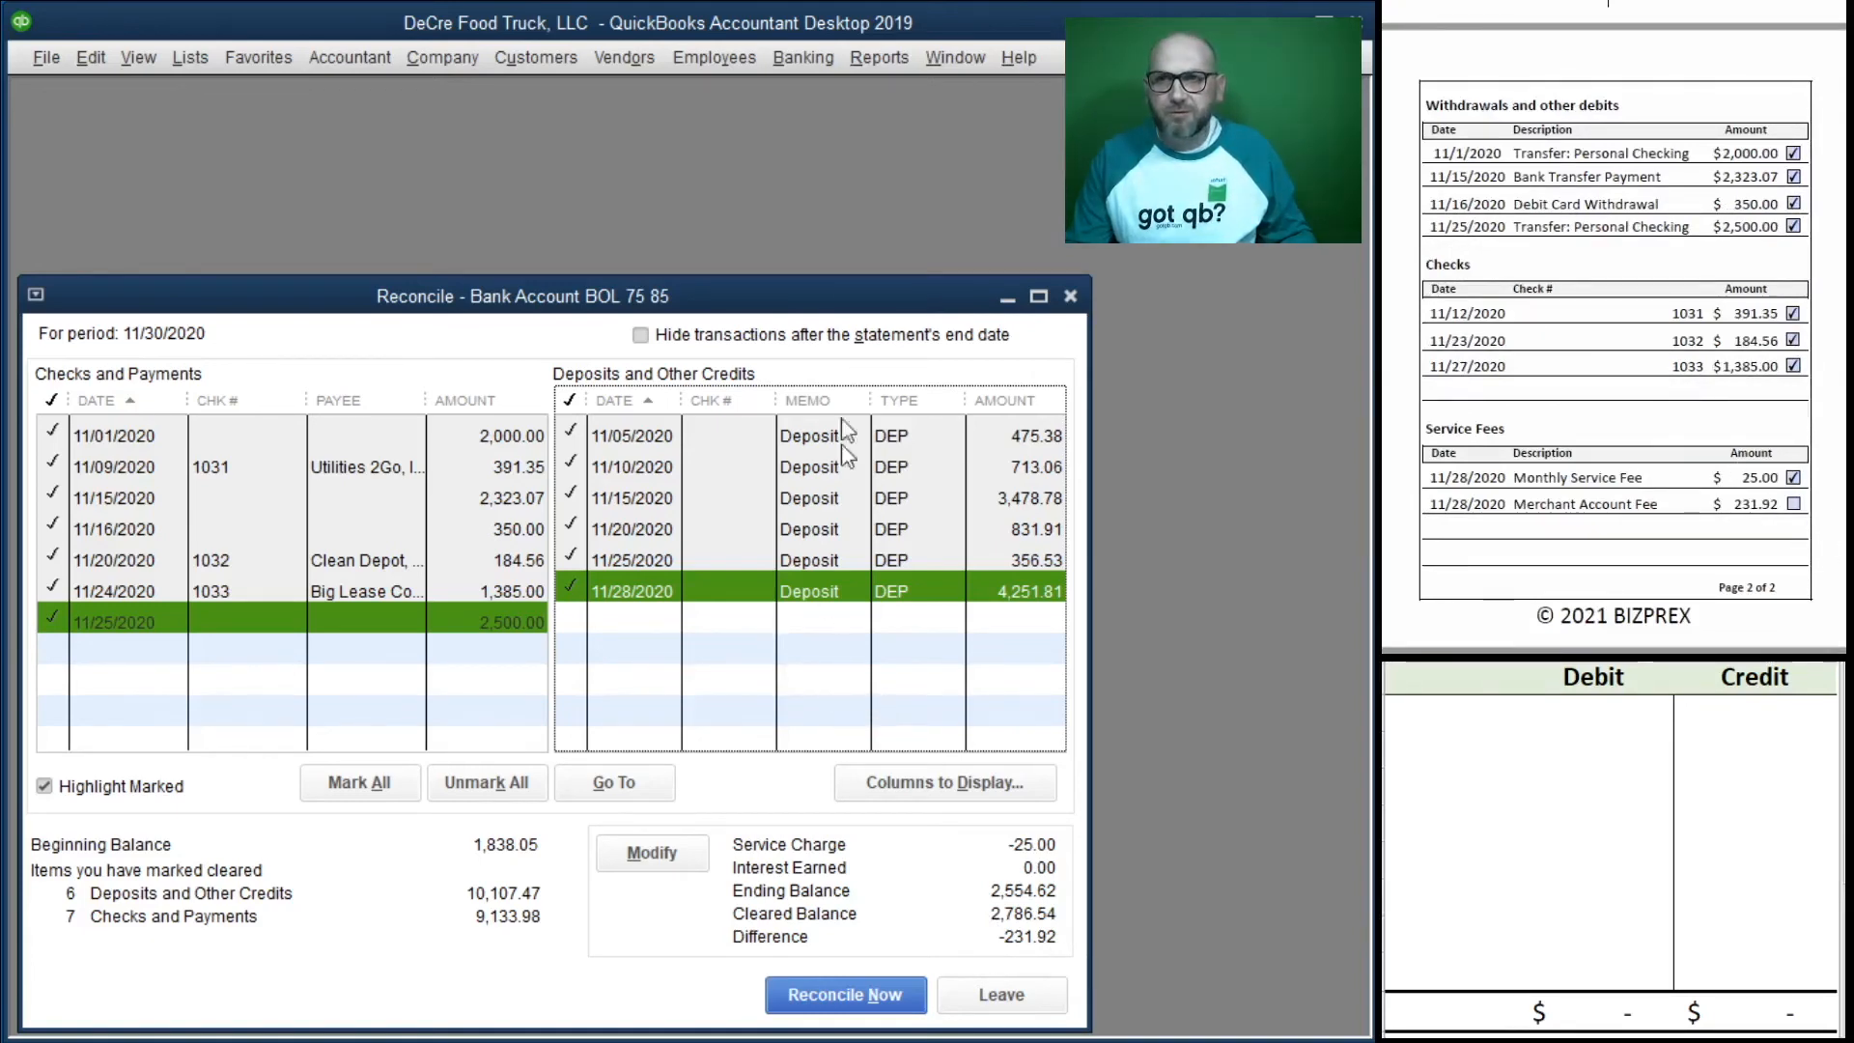
click(804, 58)
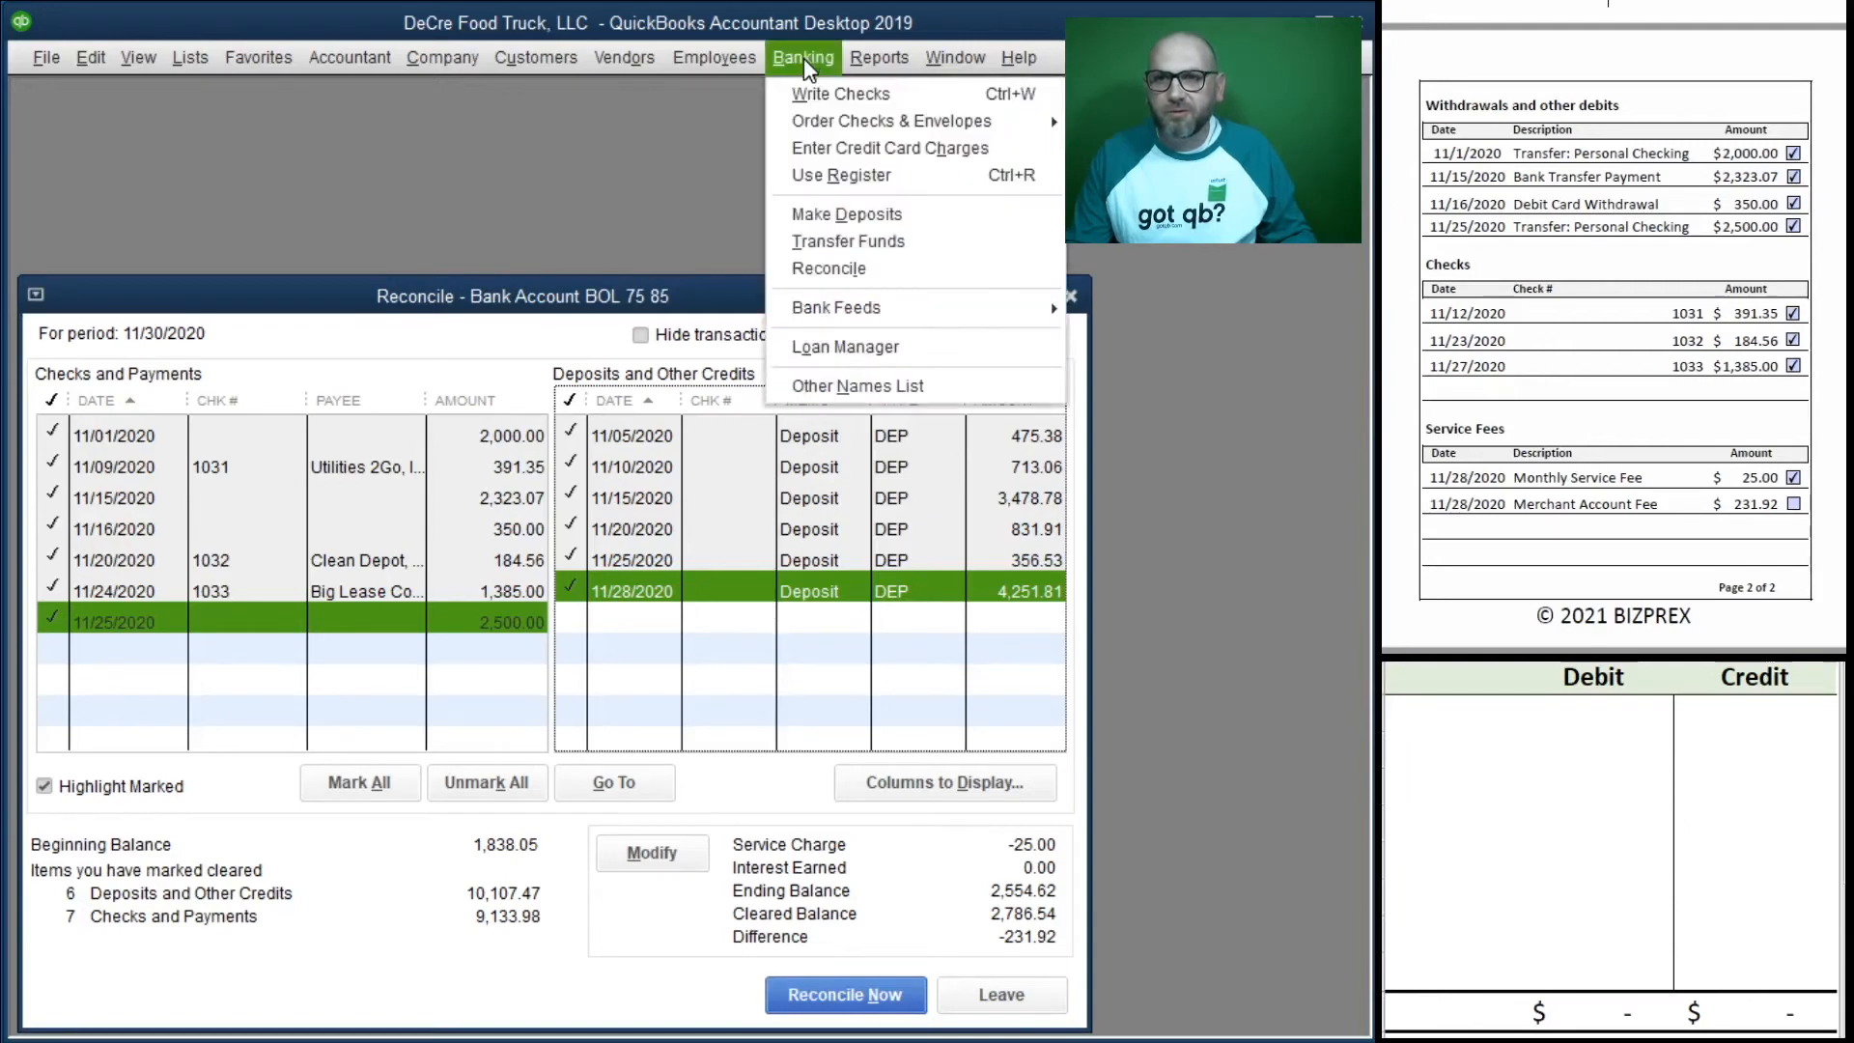
click(850, 174)
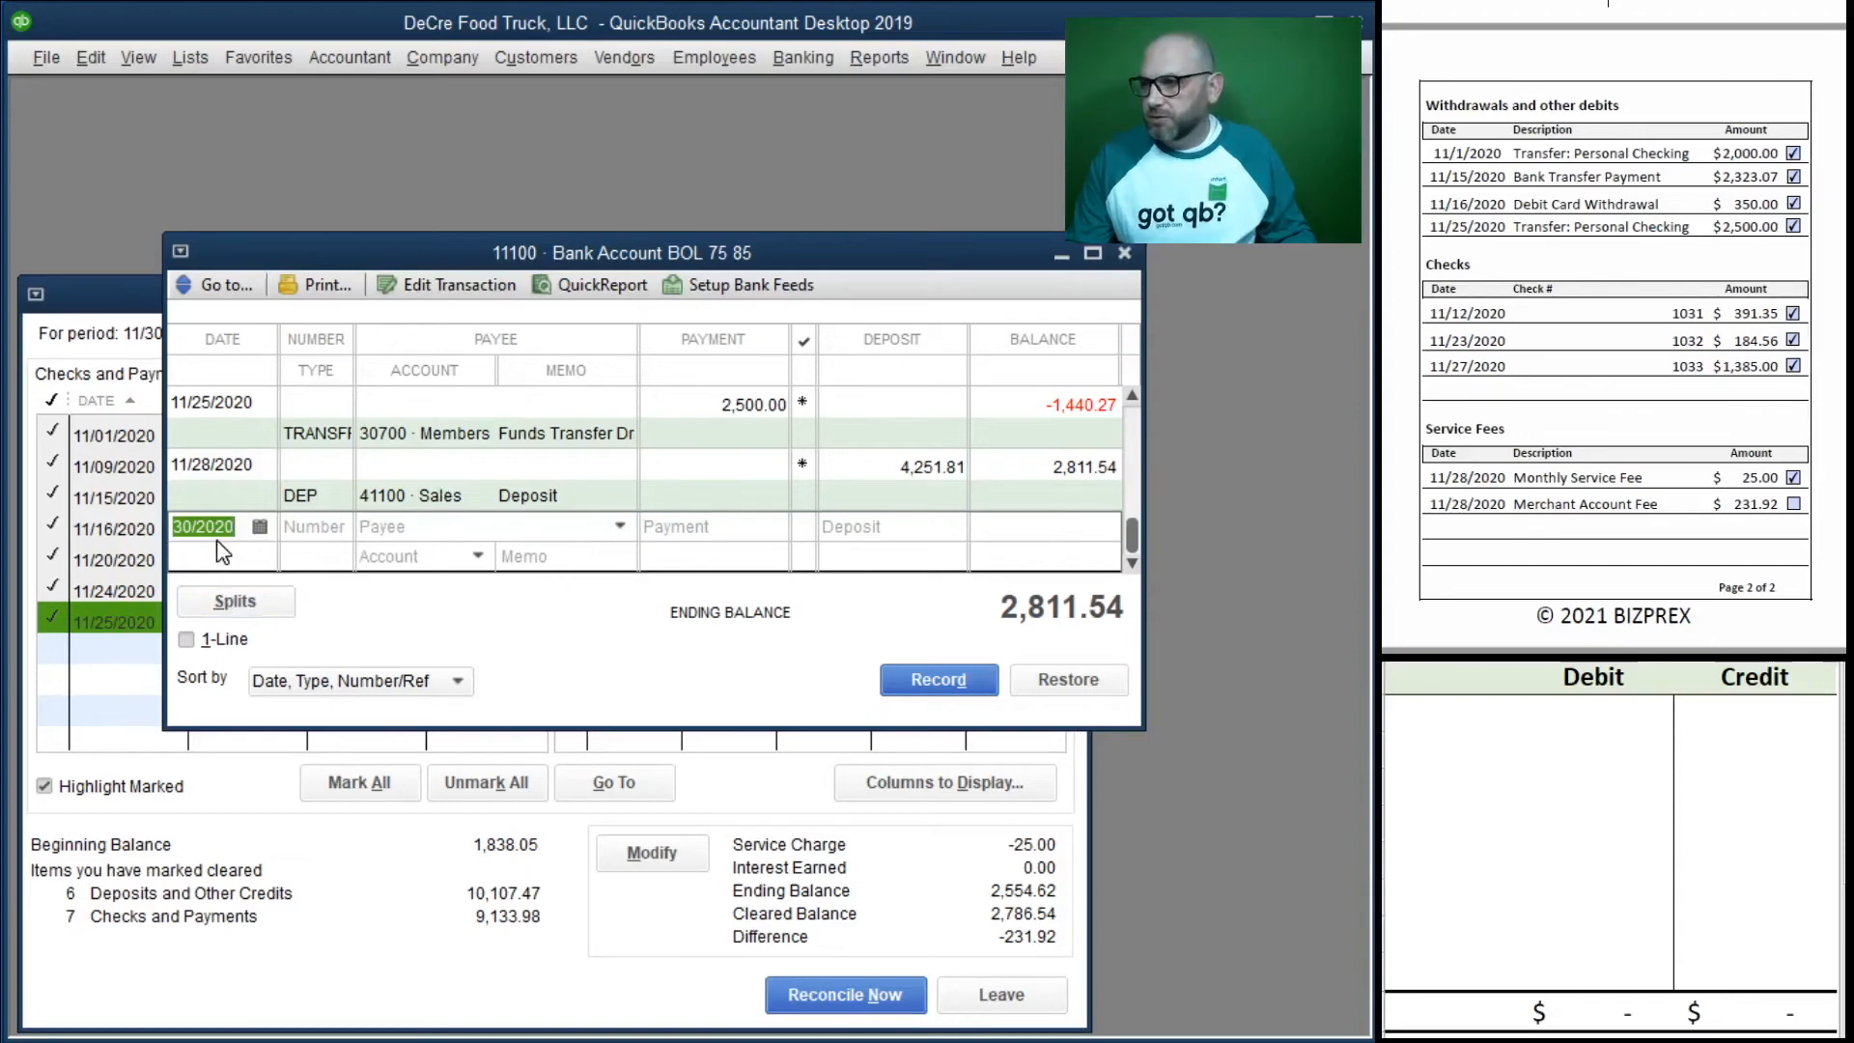
text(11/28/2020)
key(Tab)
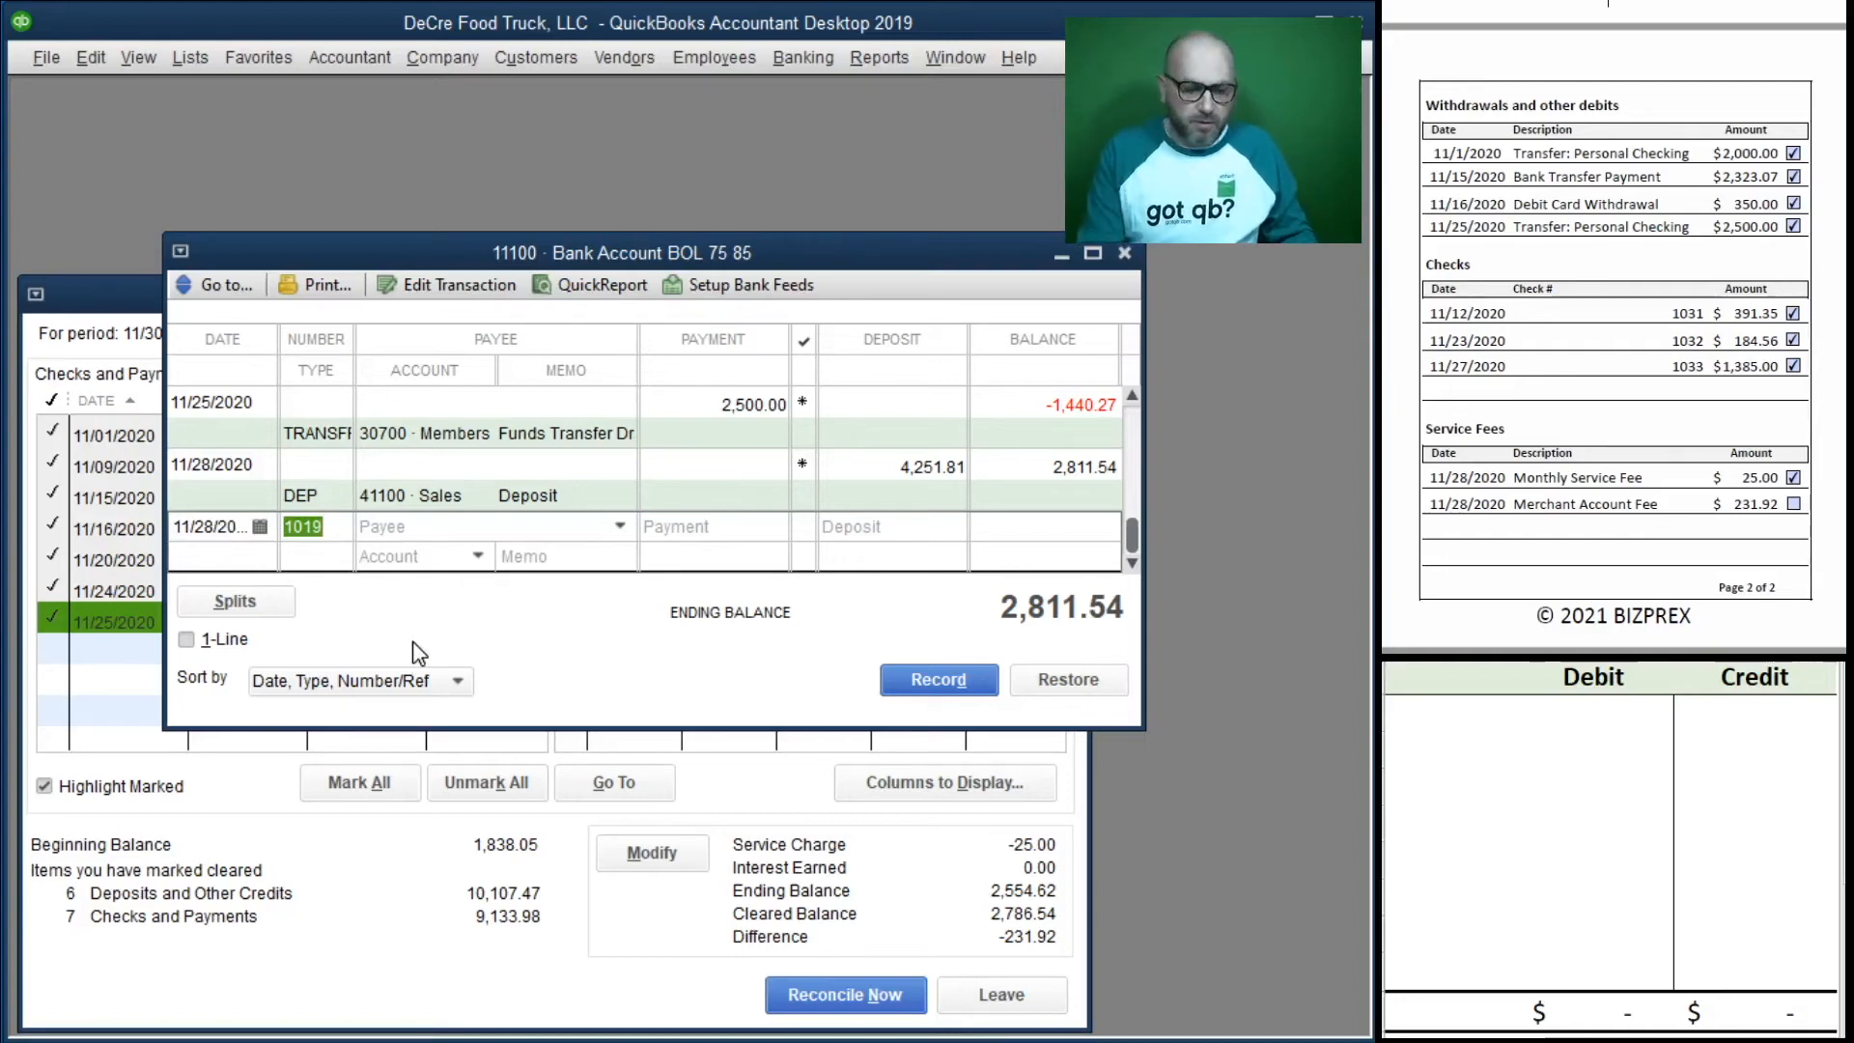
text(Merch)
key(Tab)
text(Bank of Lakes)
key(Tab)
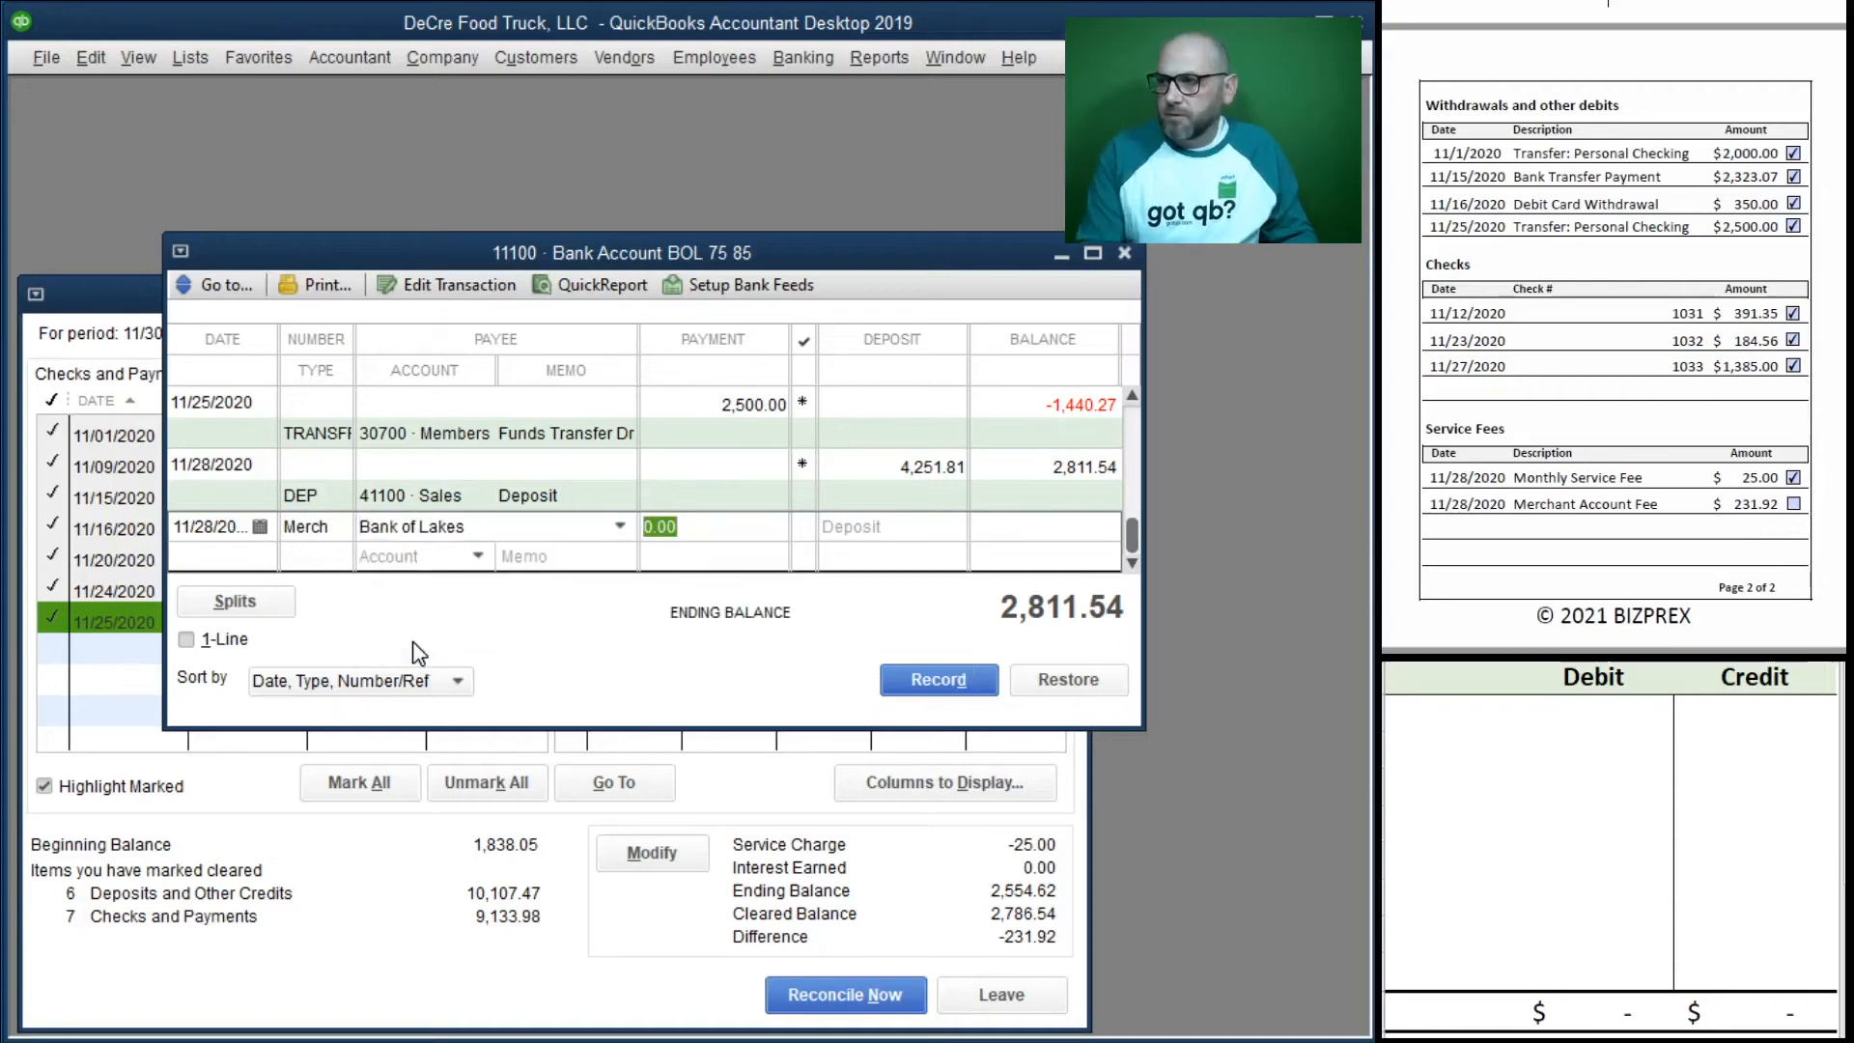
text(231.92)
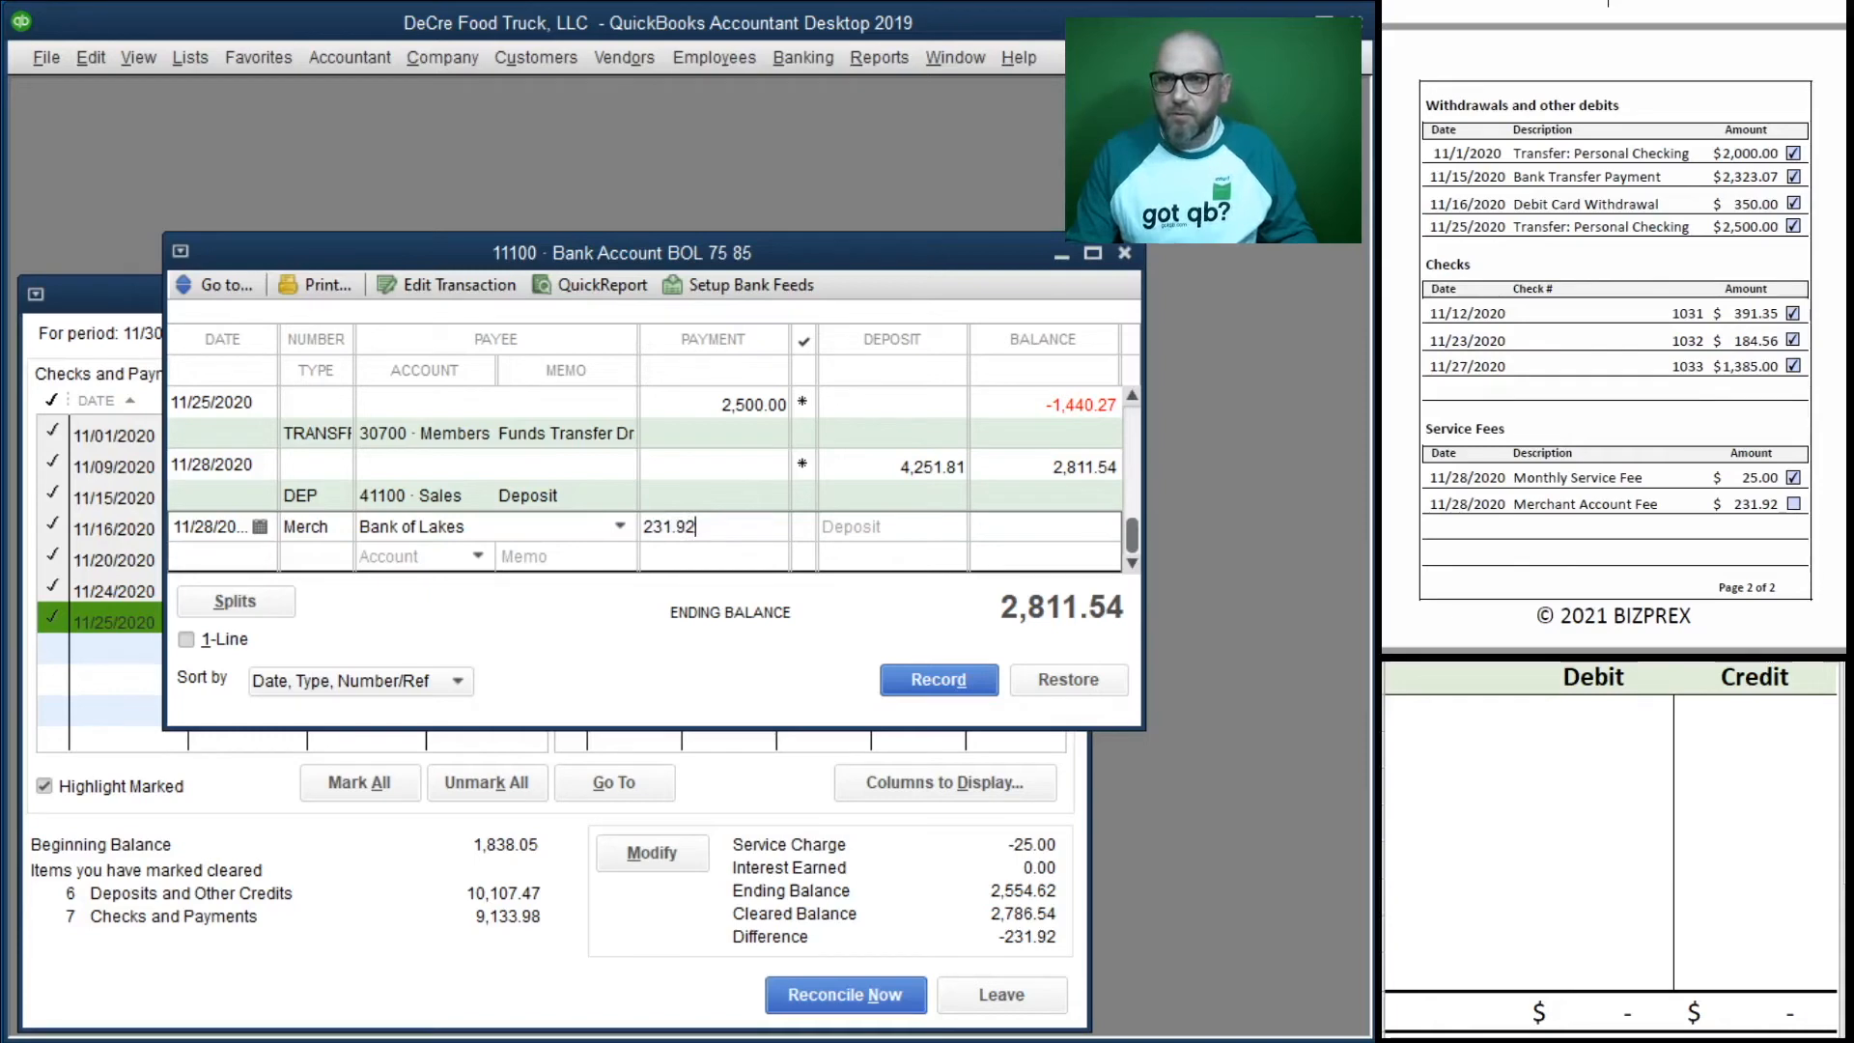
key(Tab)
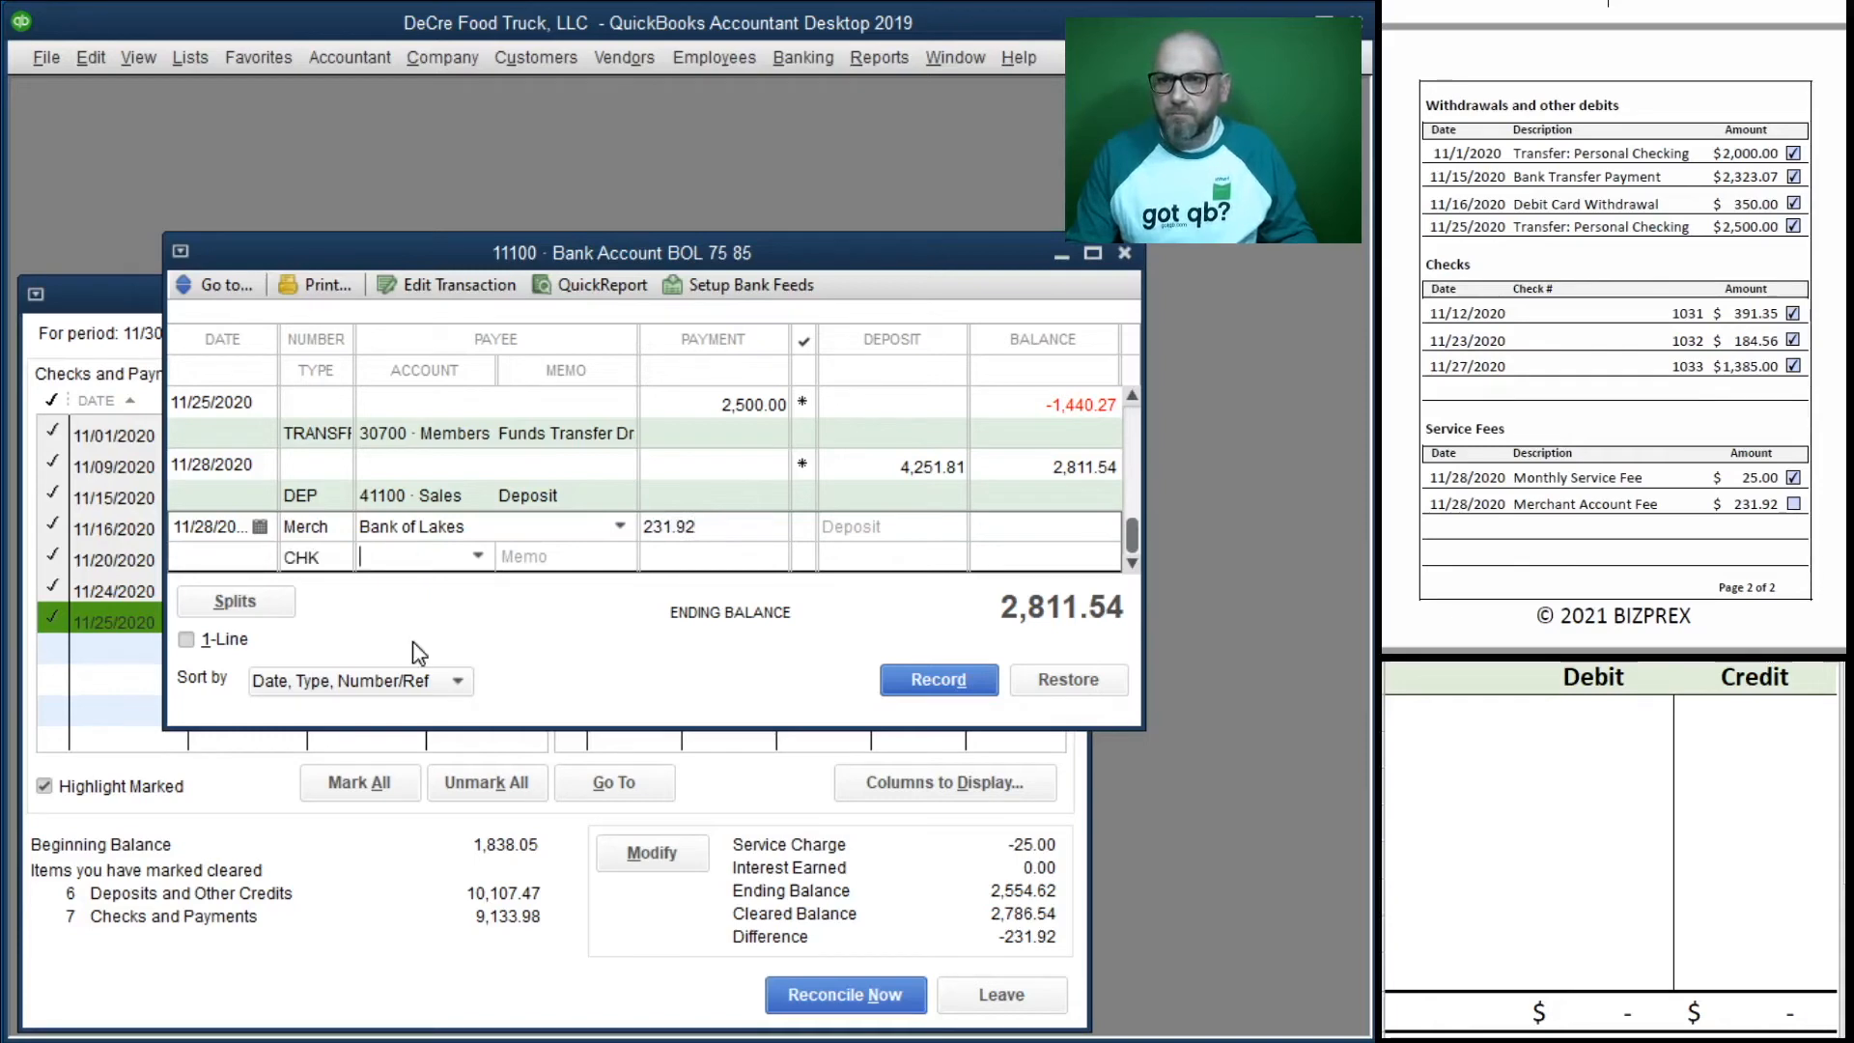
Step: Assign the Bank of Lakes payment to 61500 Merchant Account Fees with the memo "Merch Fees", and record the entry
key(shift+Tab)
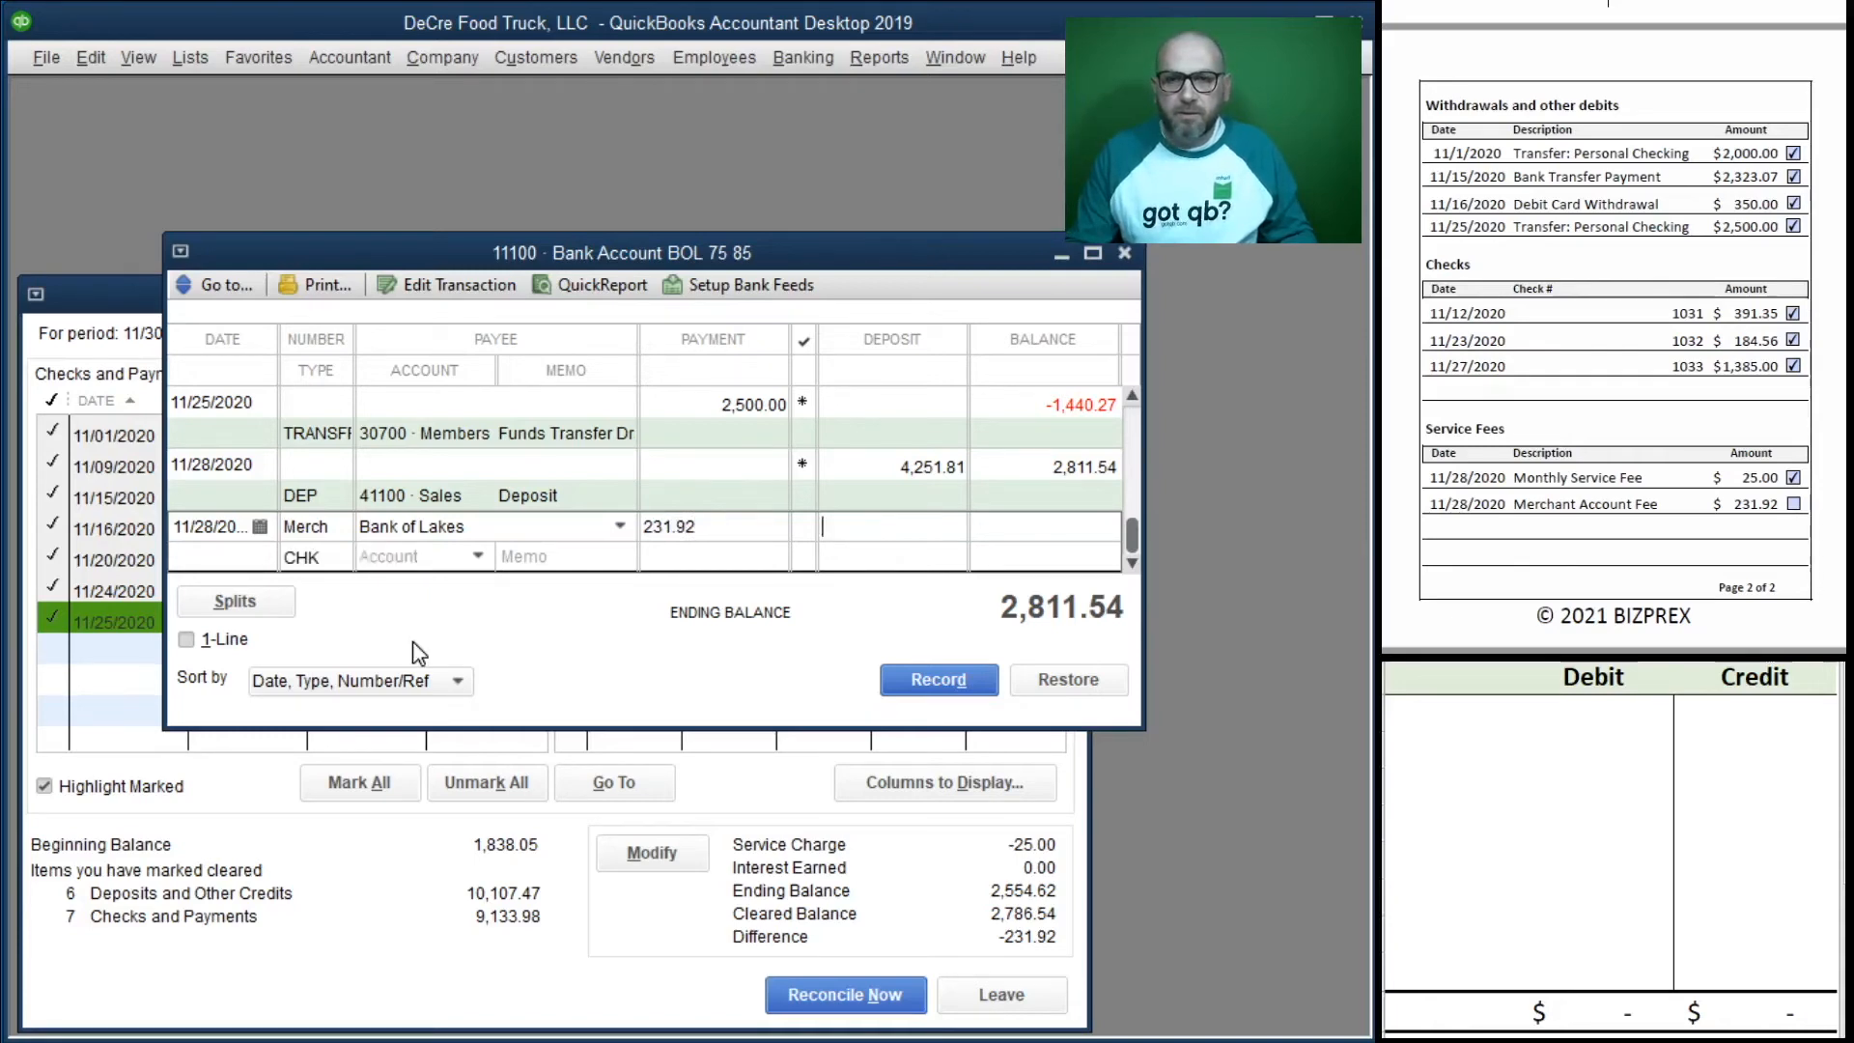
click(410, 561)
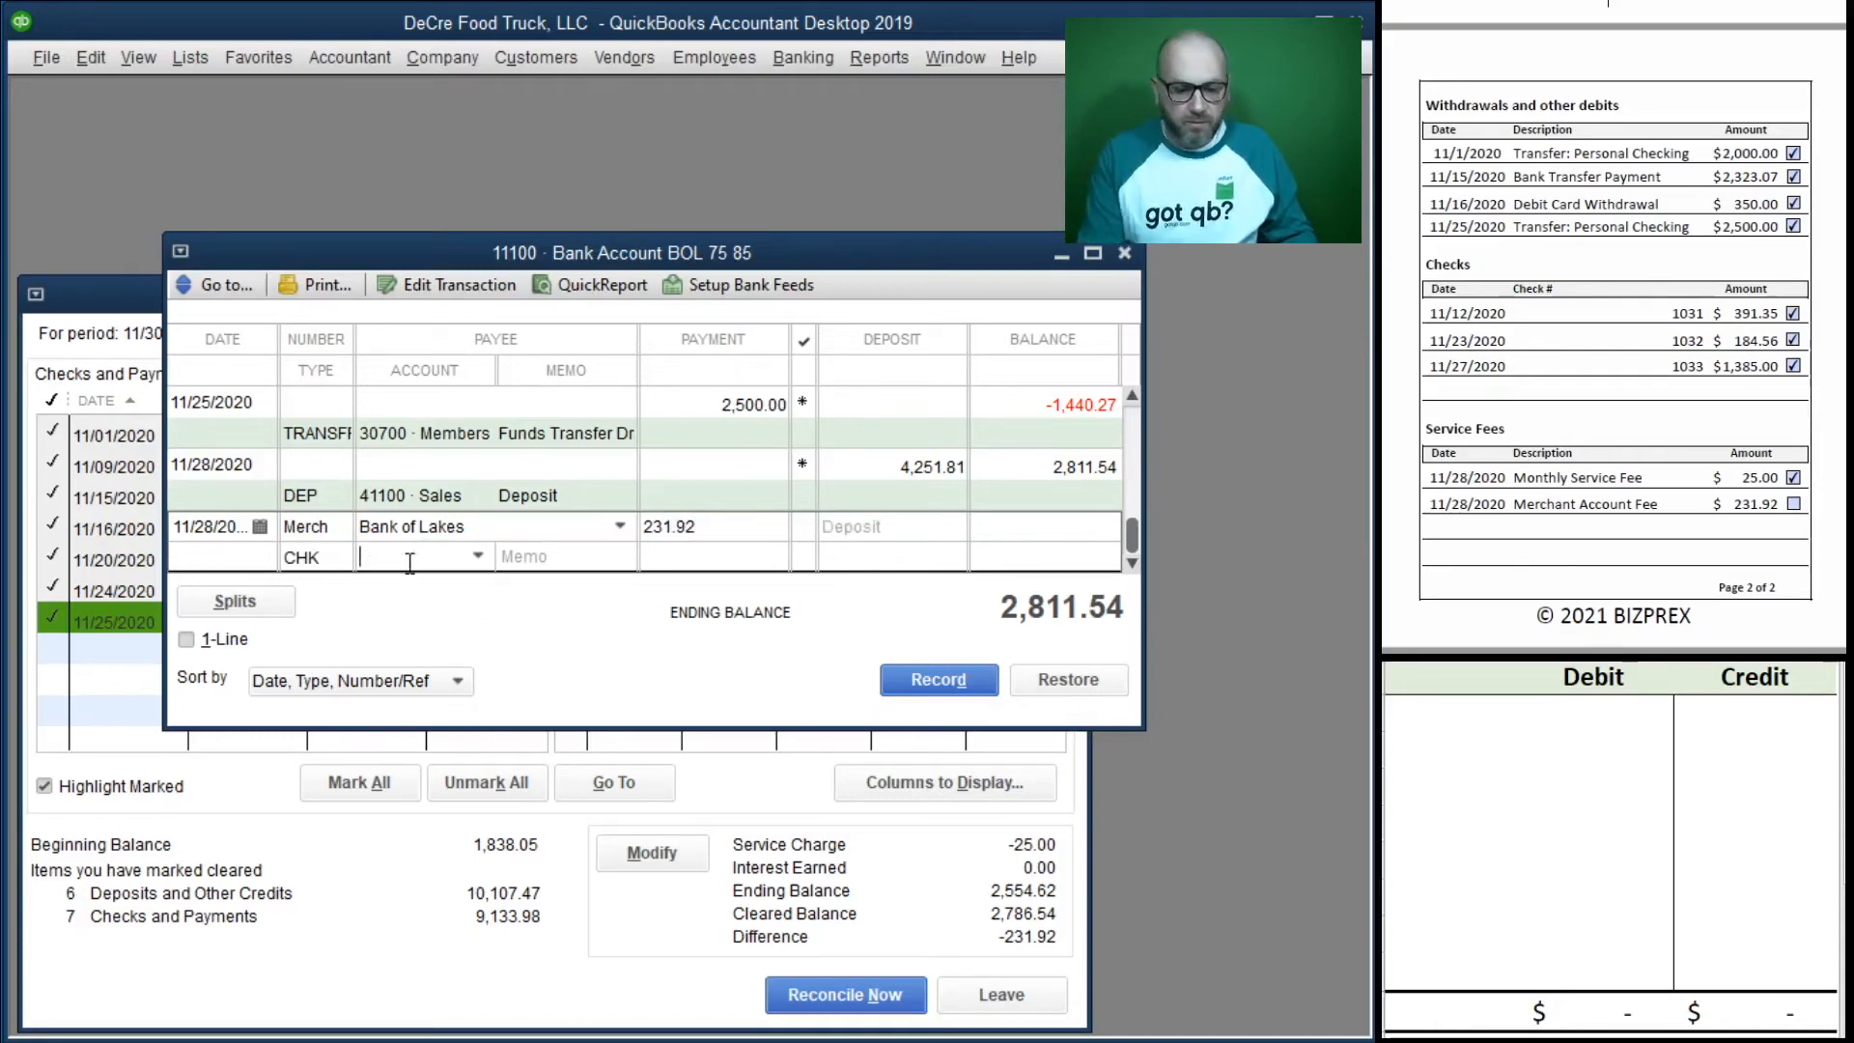
text(mer)
key(Tab)
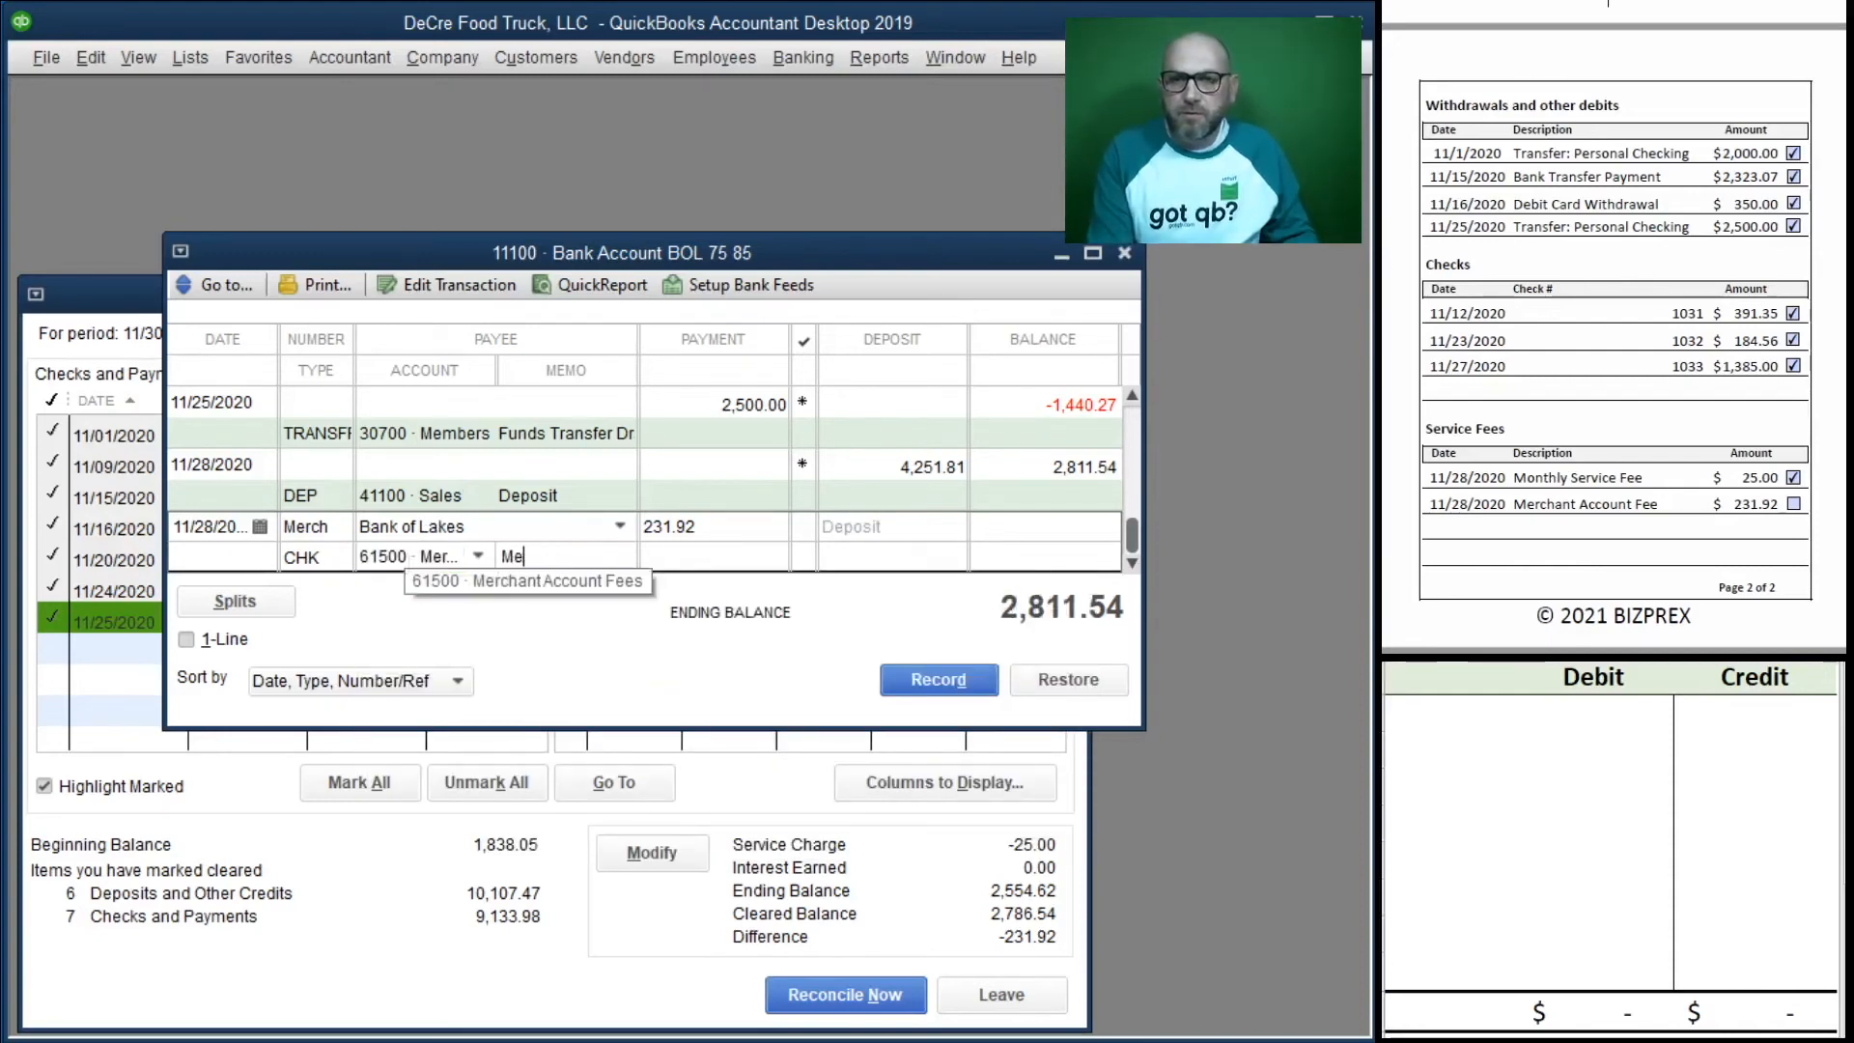
text(Merch Fees)
key(Return)
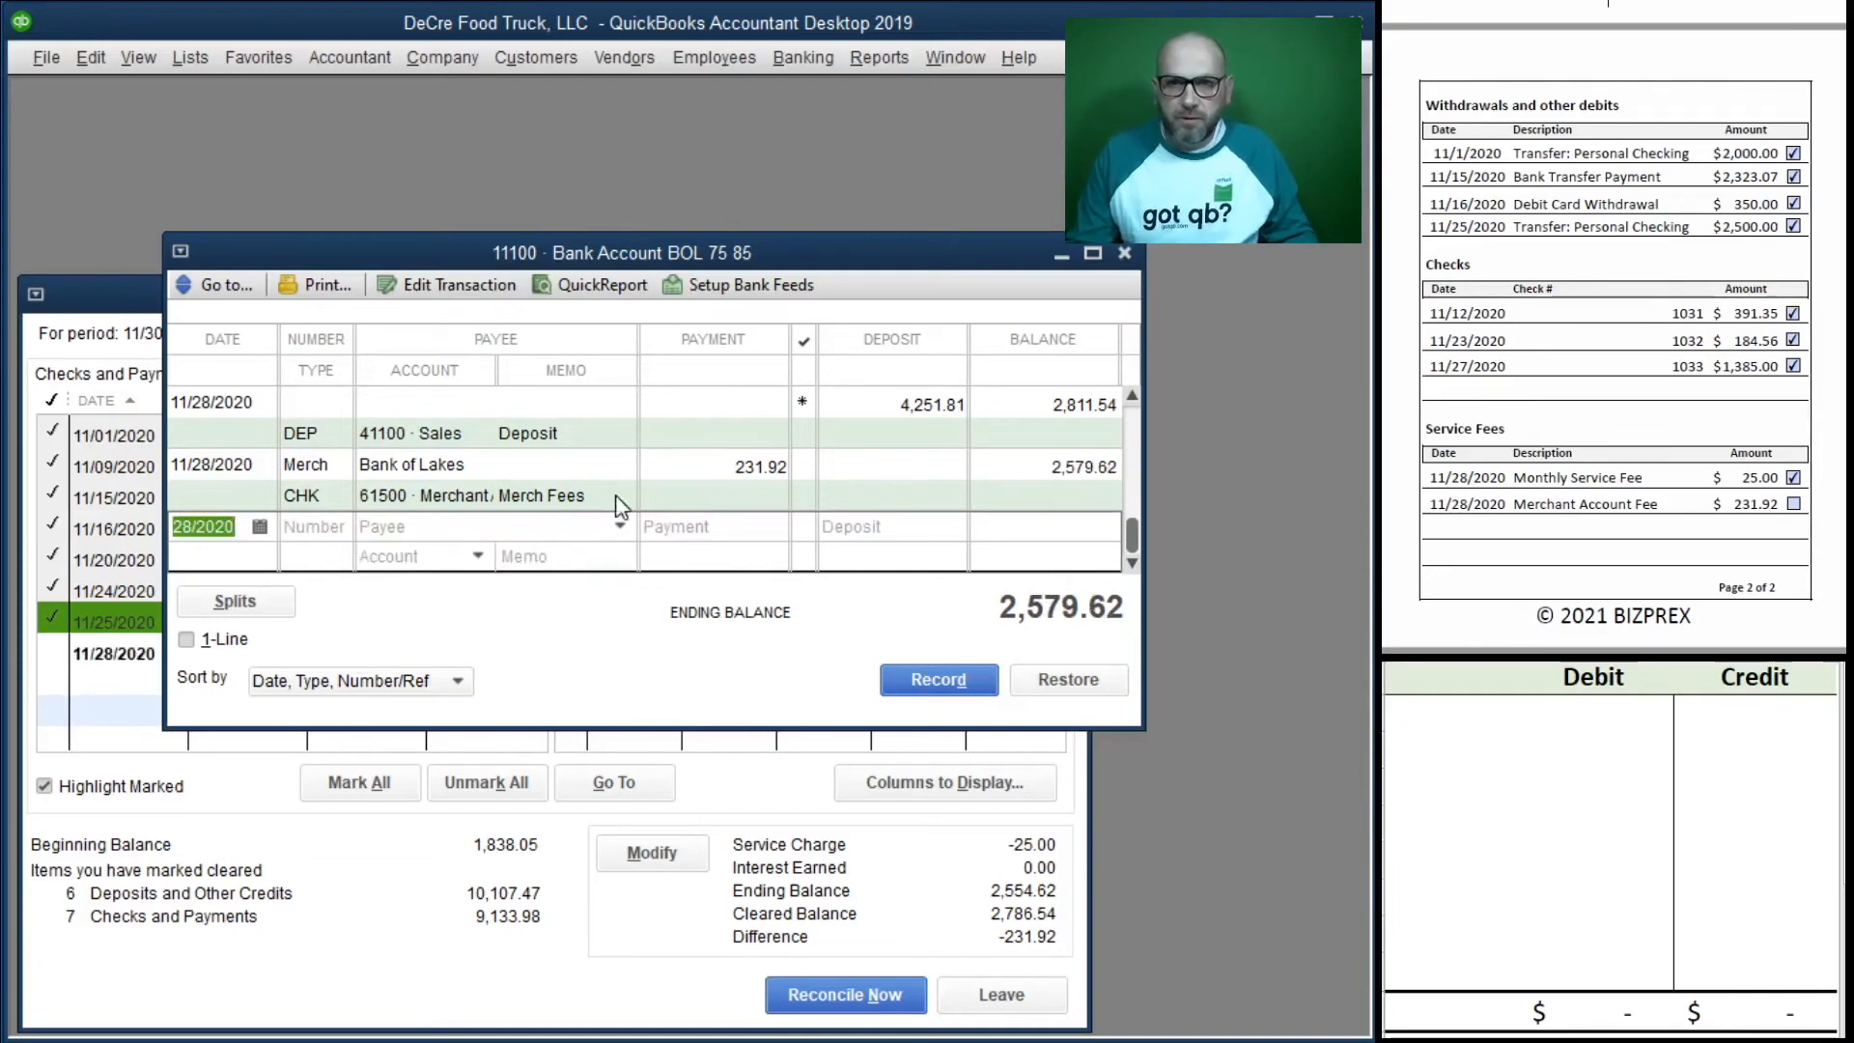
scroll(709, 493, up, 3)
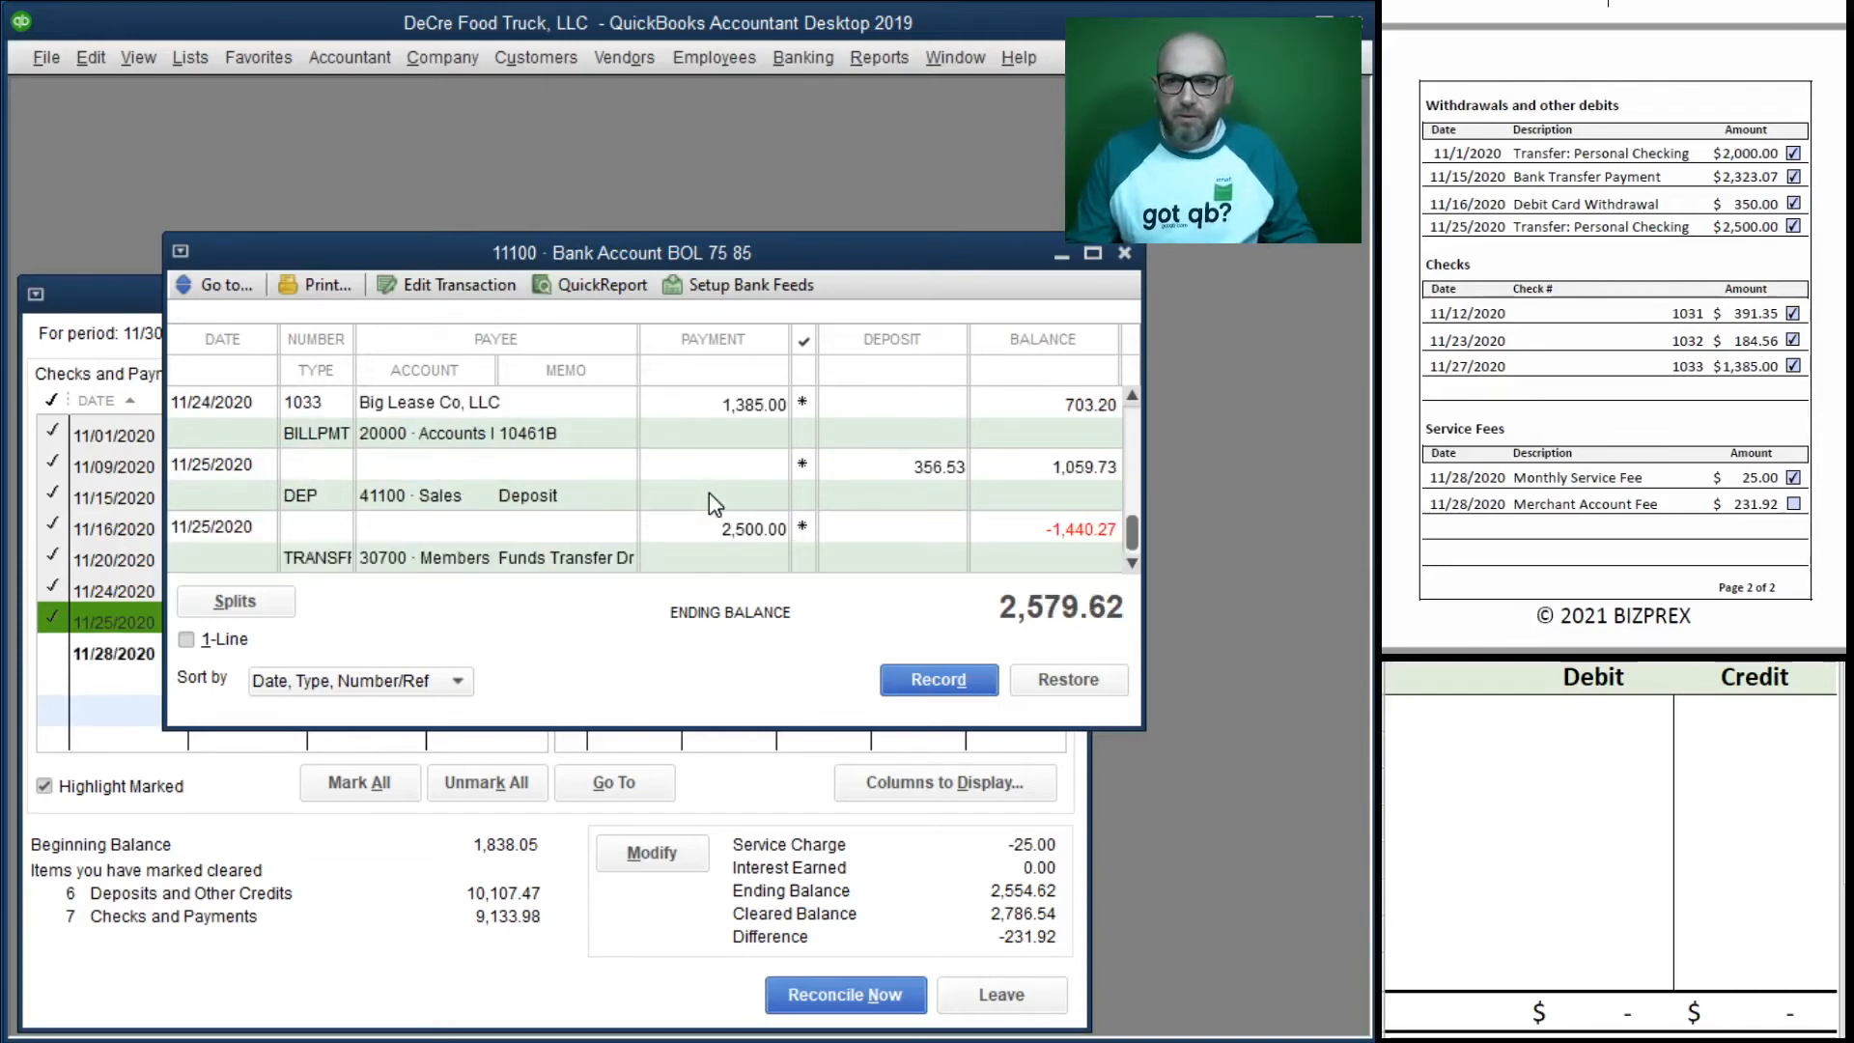
scroll(734, 533, down, 3)
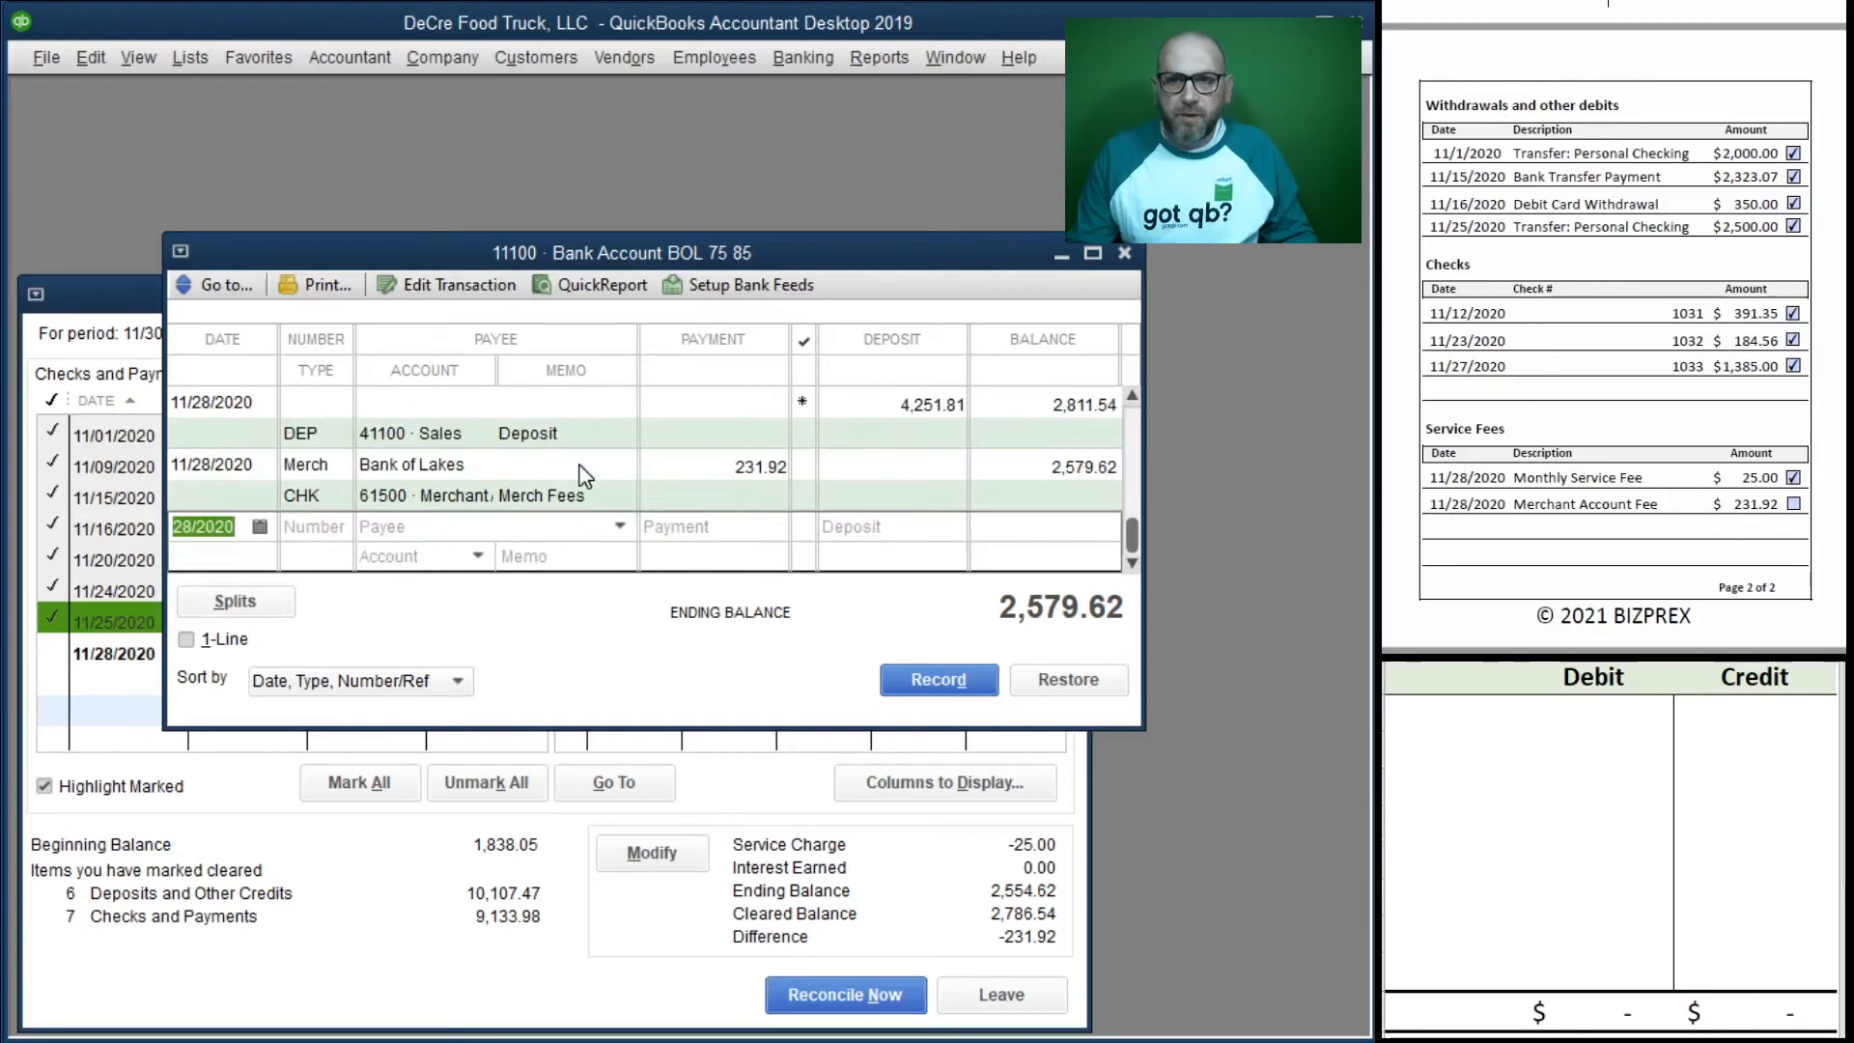
Step: Record a 231.92 credit to ledger account 11100 in the first row of the debit and credit worksheet
click(1515, 711)
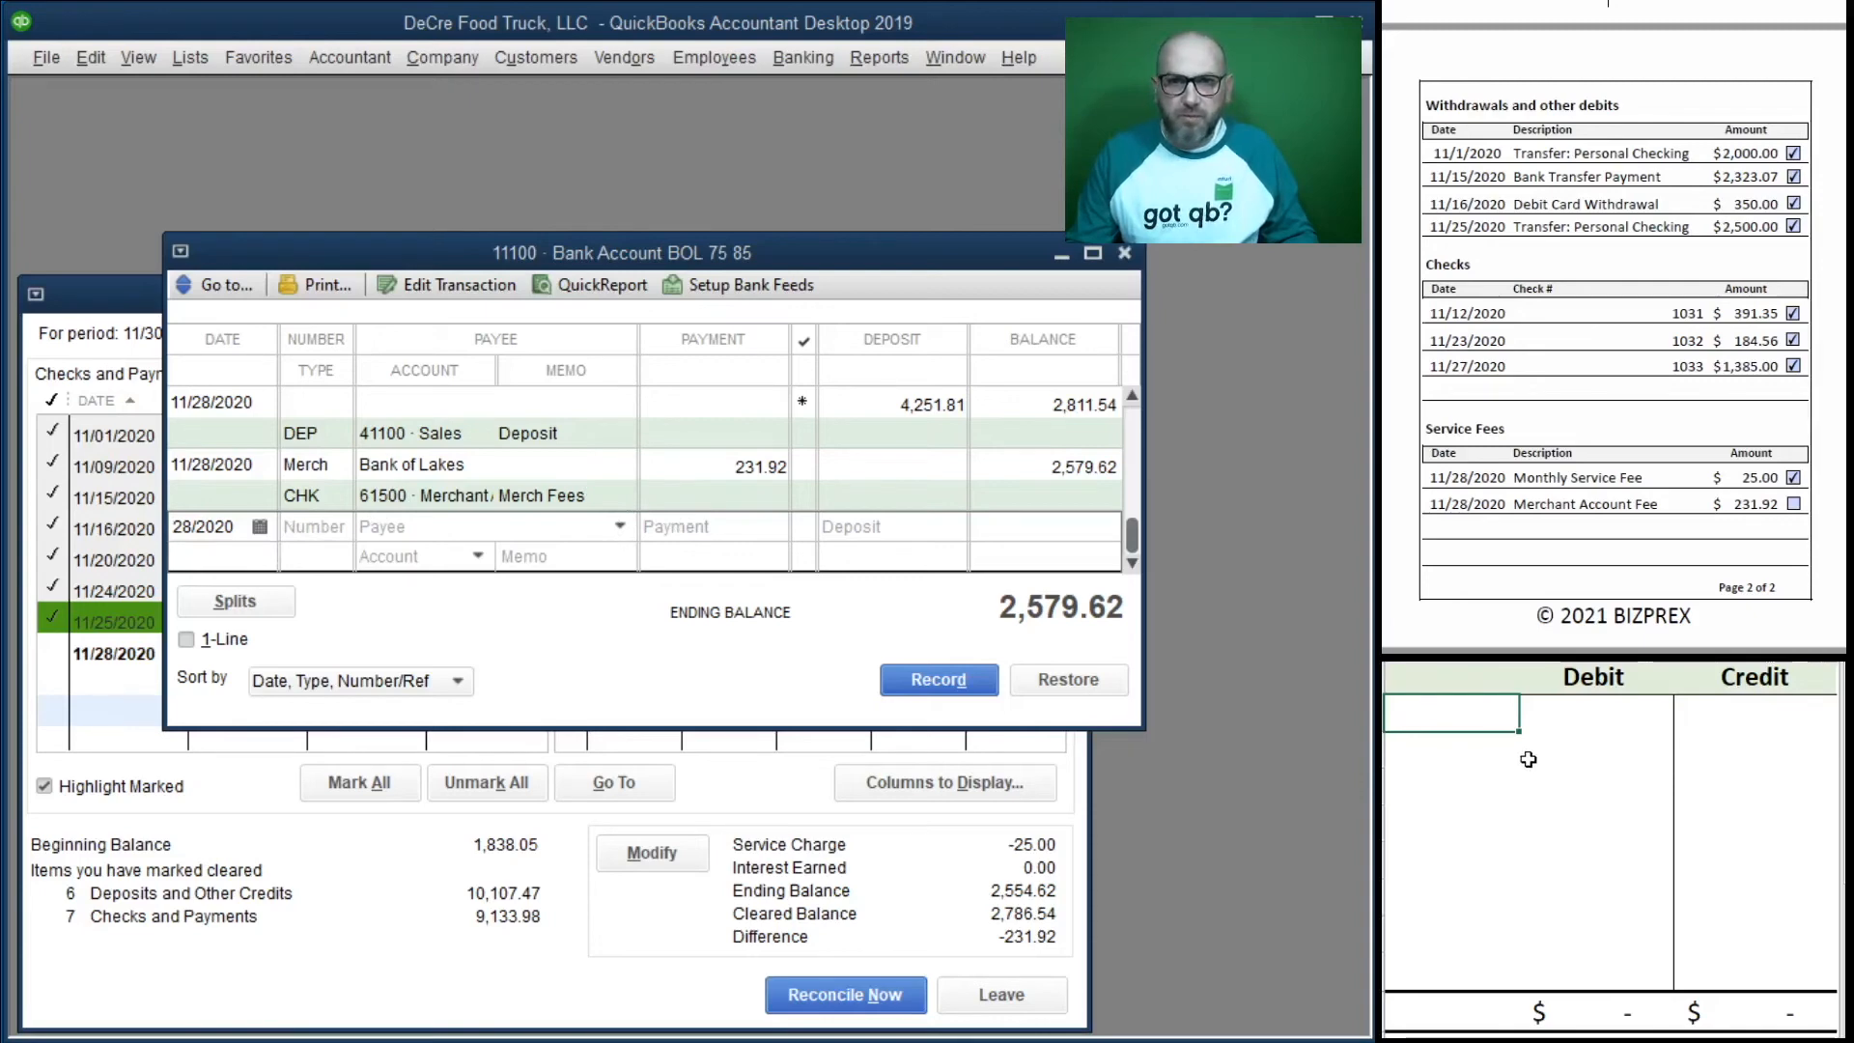
click(1479, 723)
text(11100)
key(Tab)
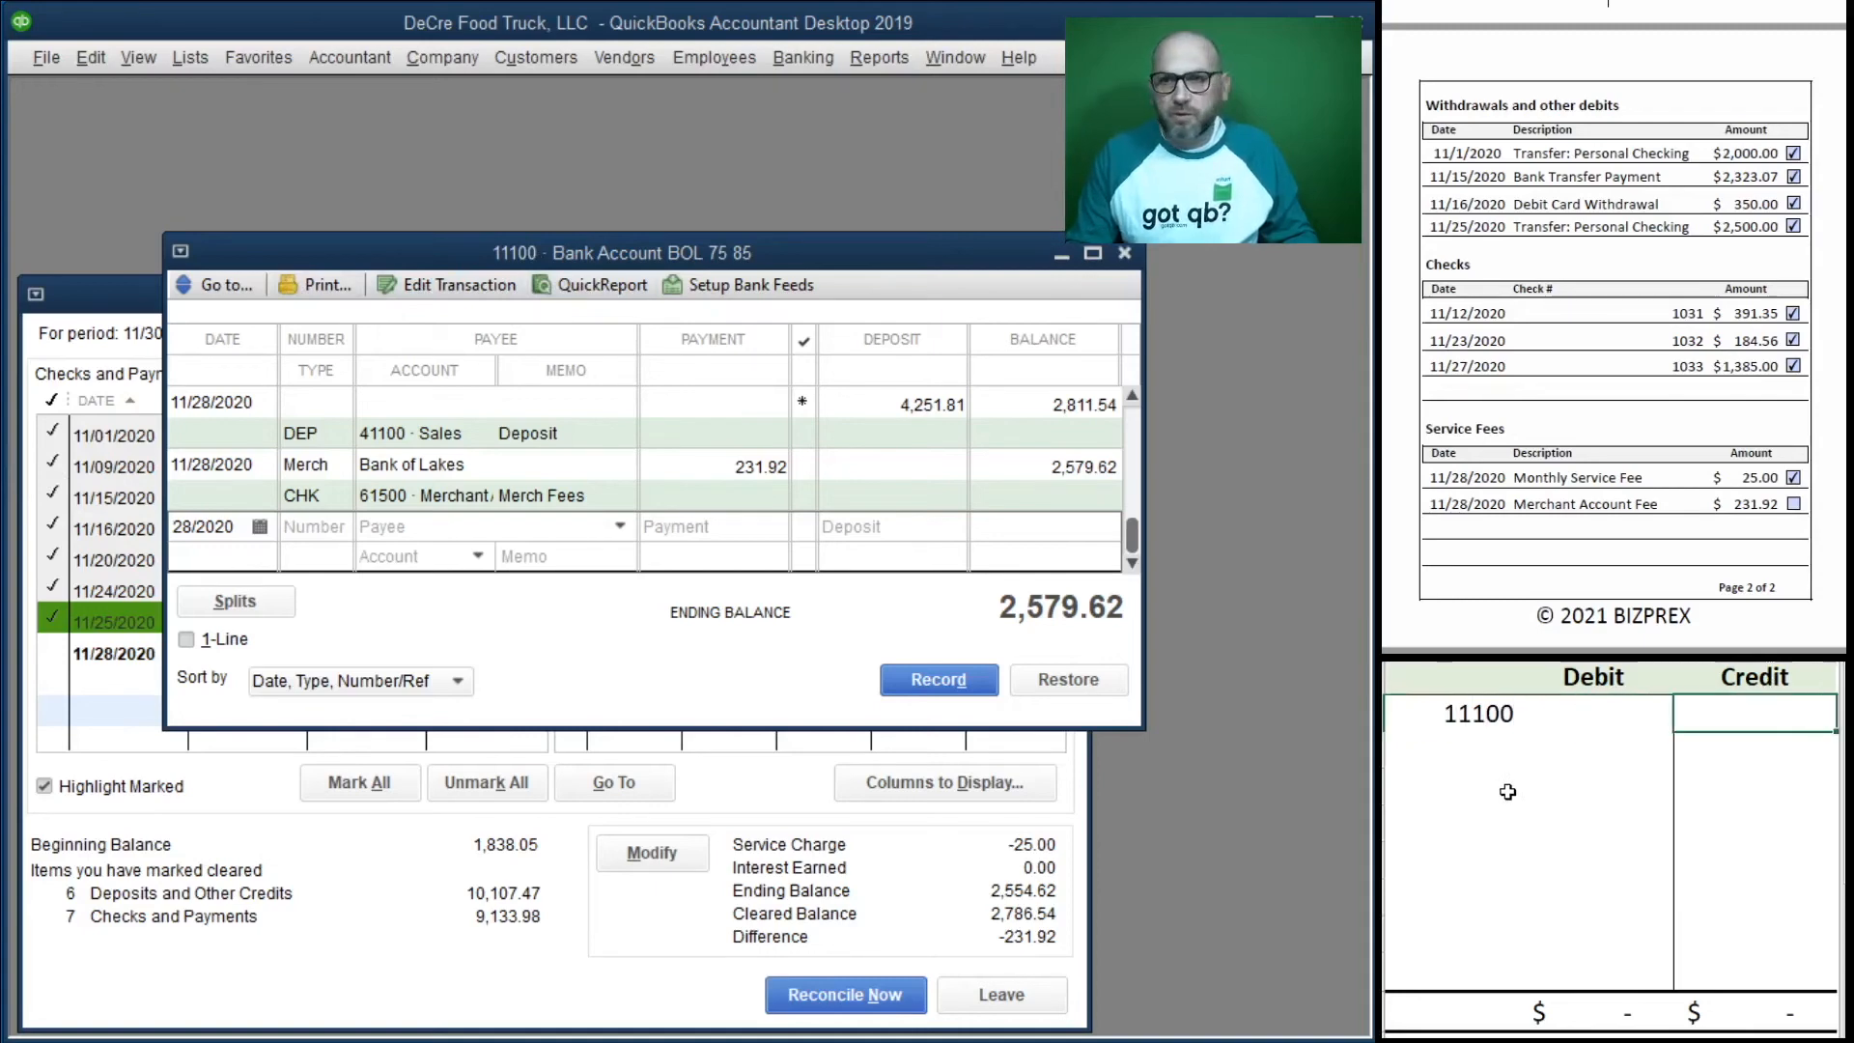
text(231.92)
key(alt+Tab)
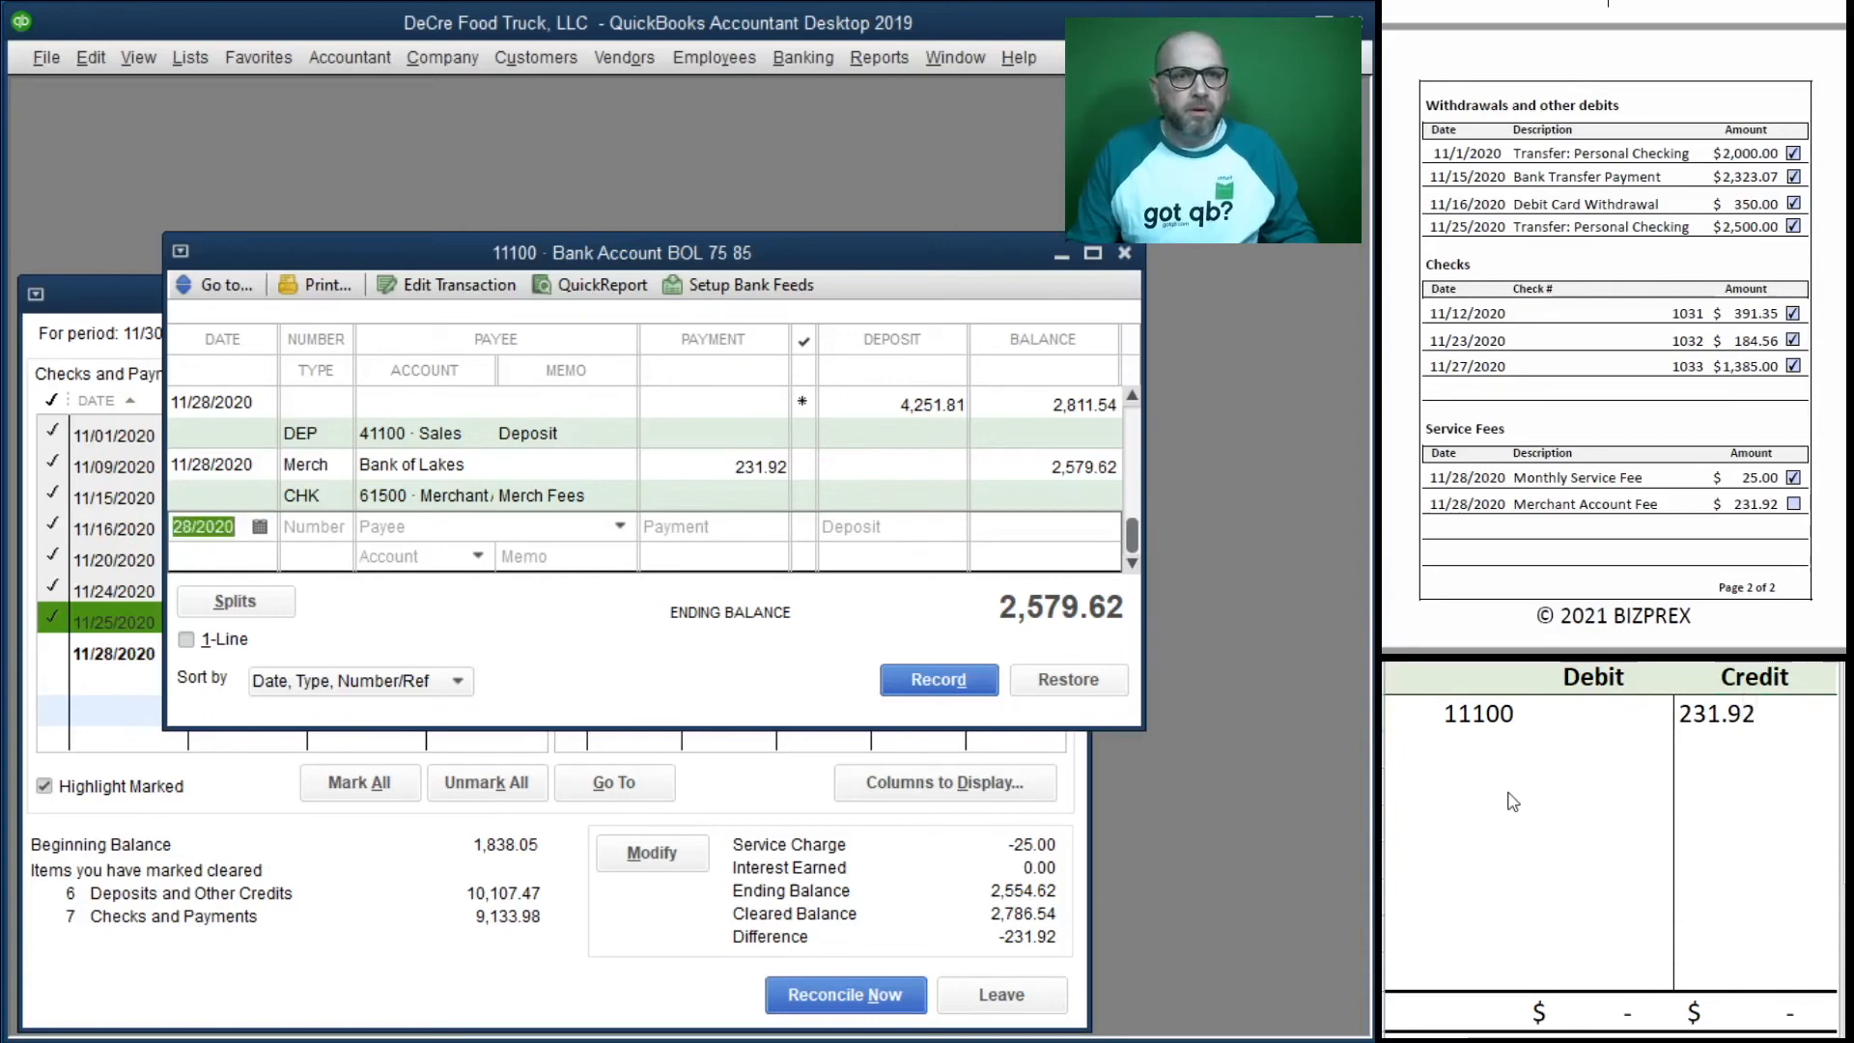
Step: Record a 231.92 debit to ledger account 61500 in the second row of the worksheet
click(1519, 754)
click(1458, 750)
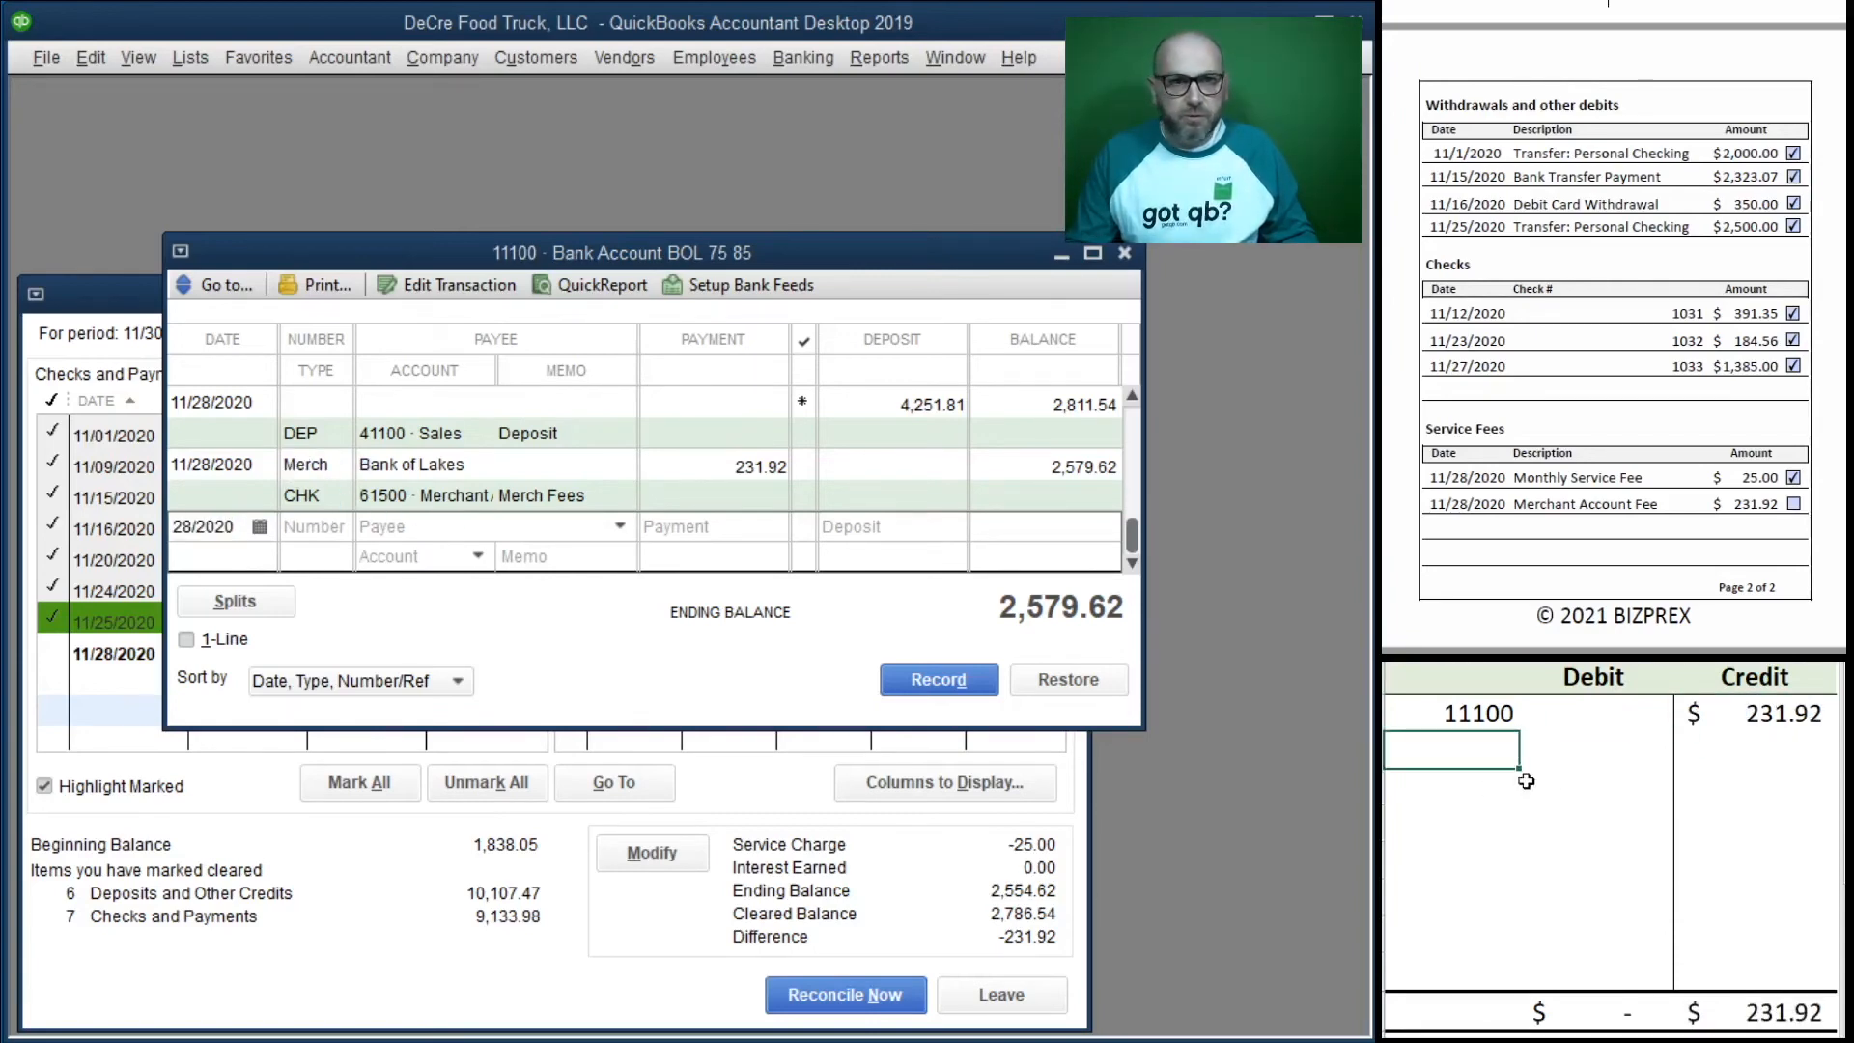
text(61500)
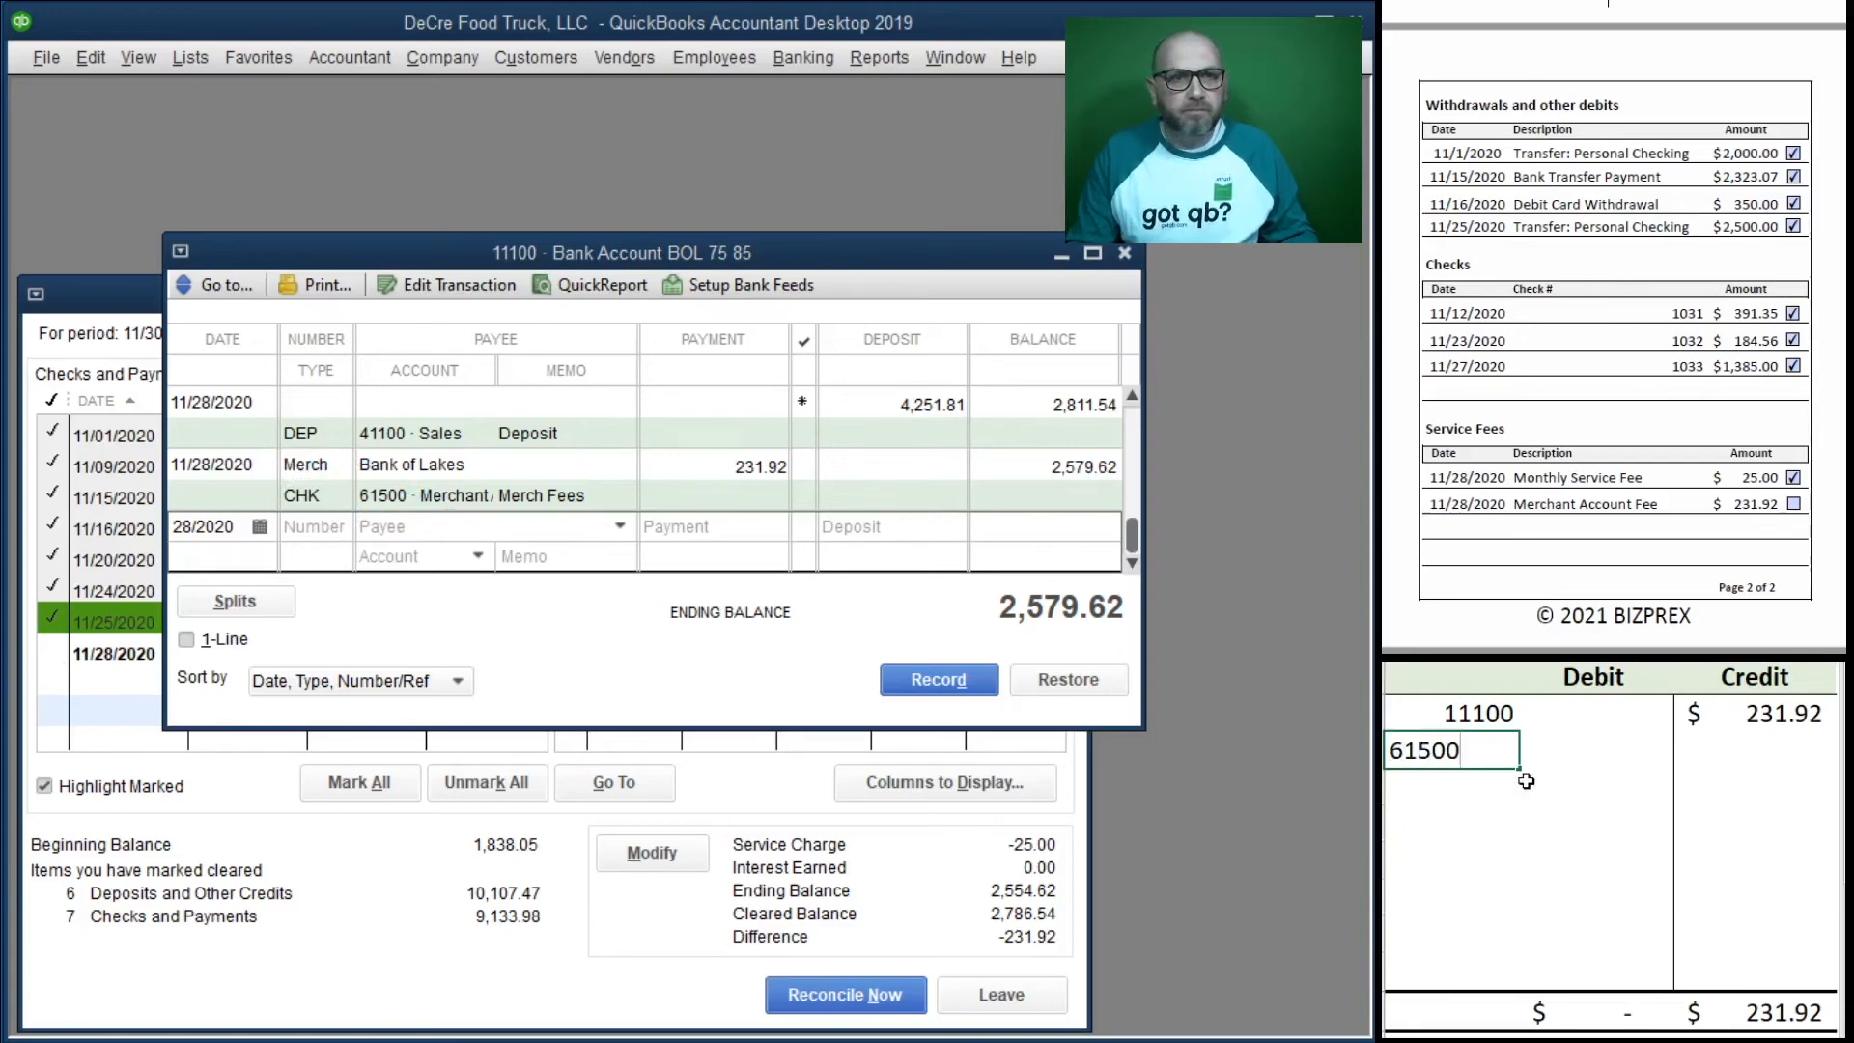
key(Tab)
text(2)
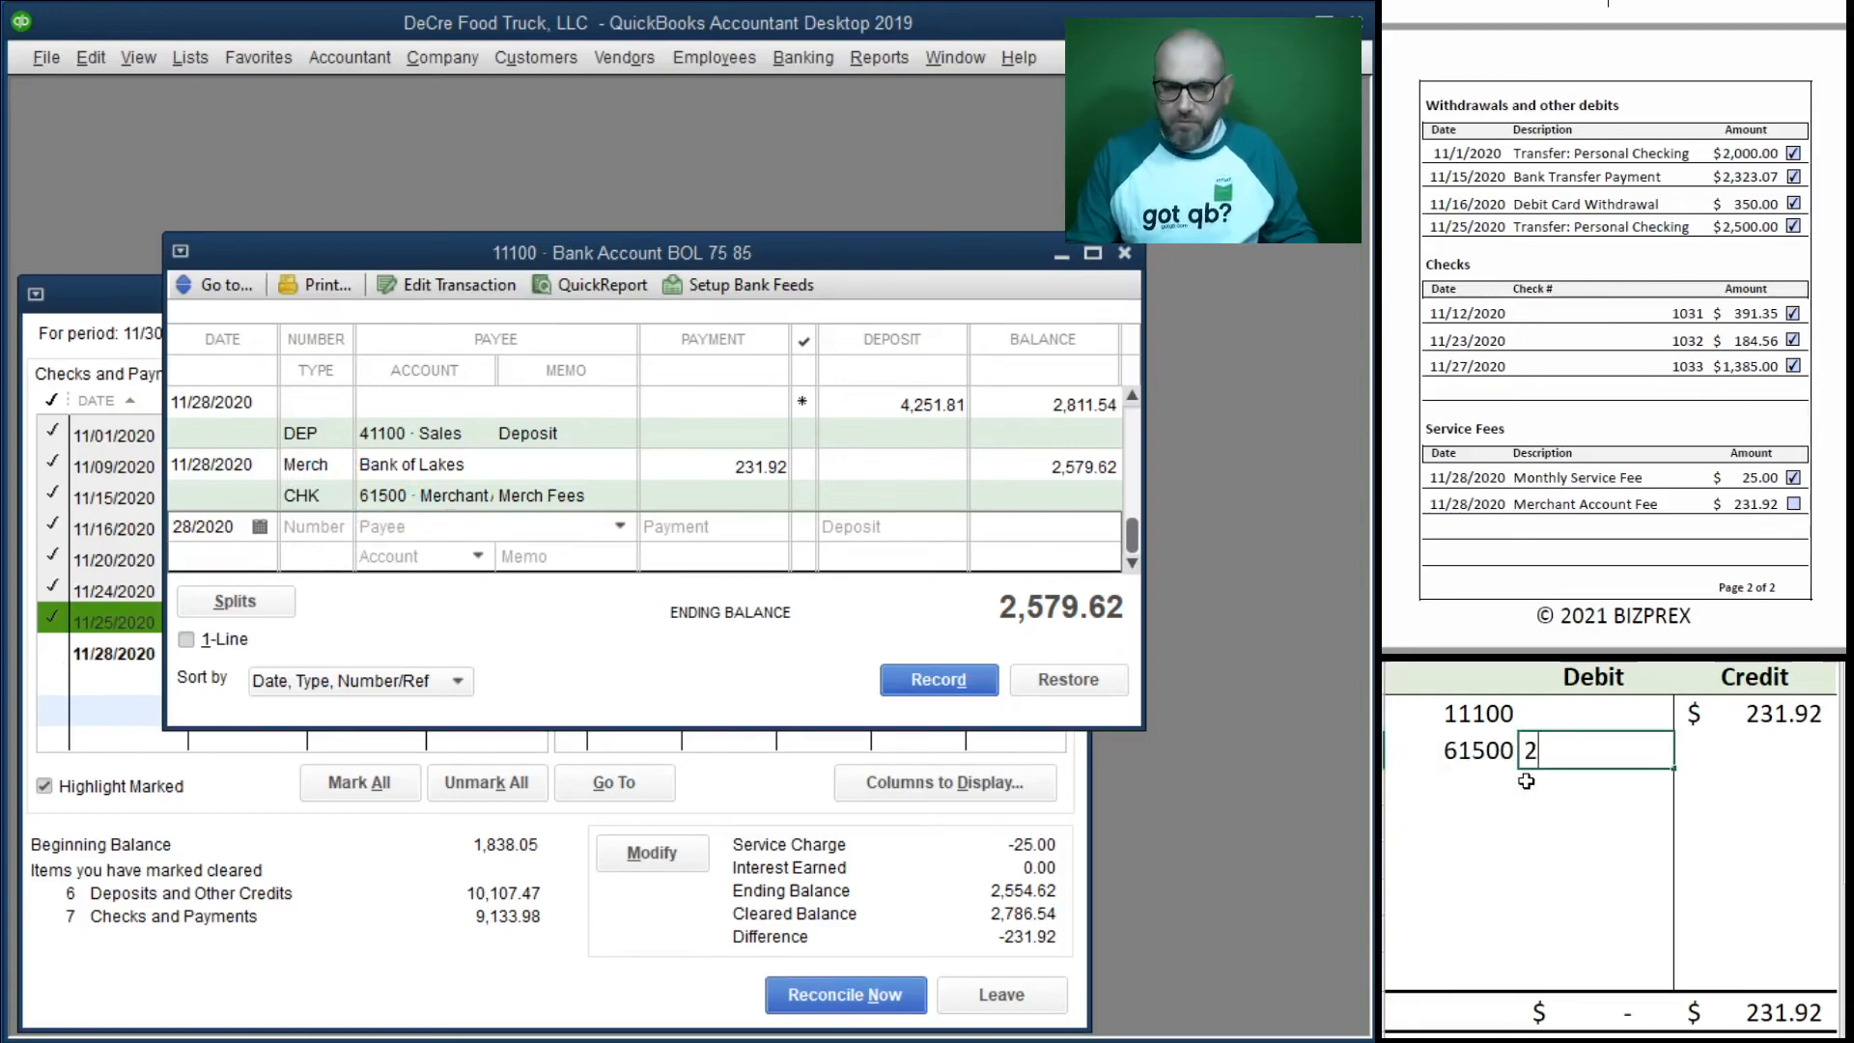
text(31.92)
click(1536, 788)
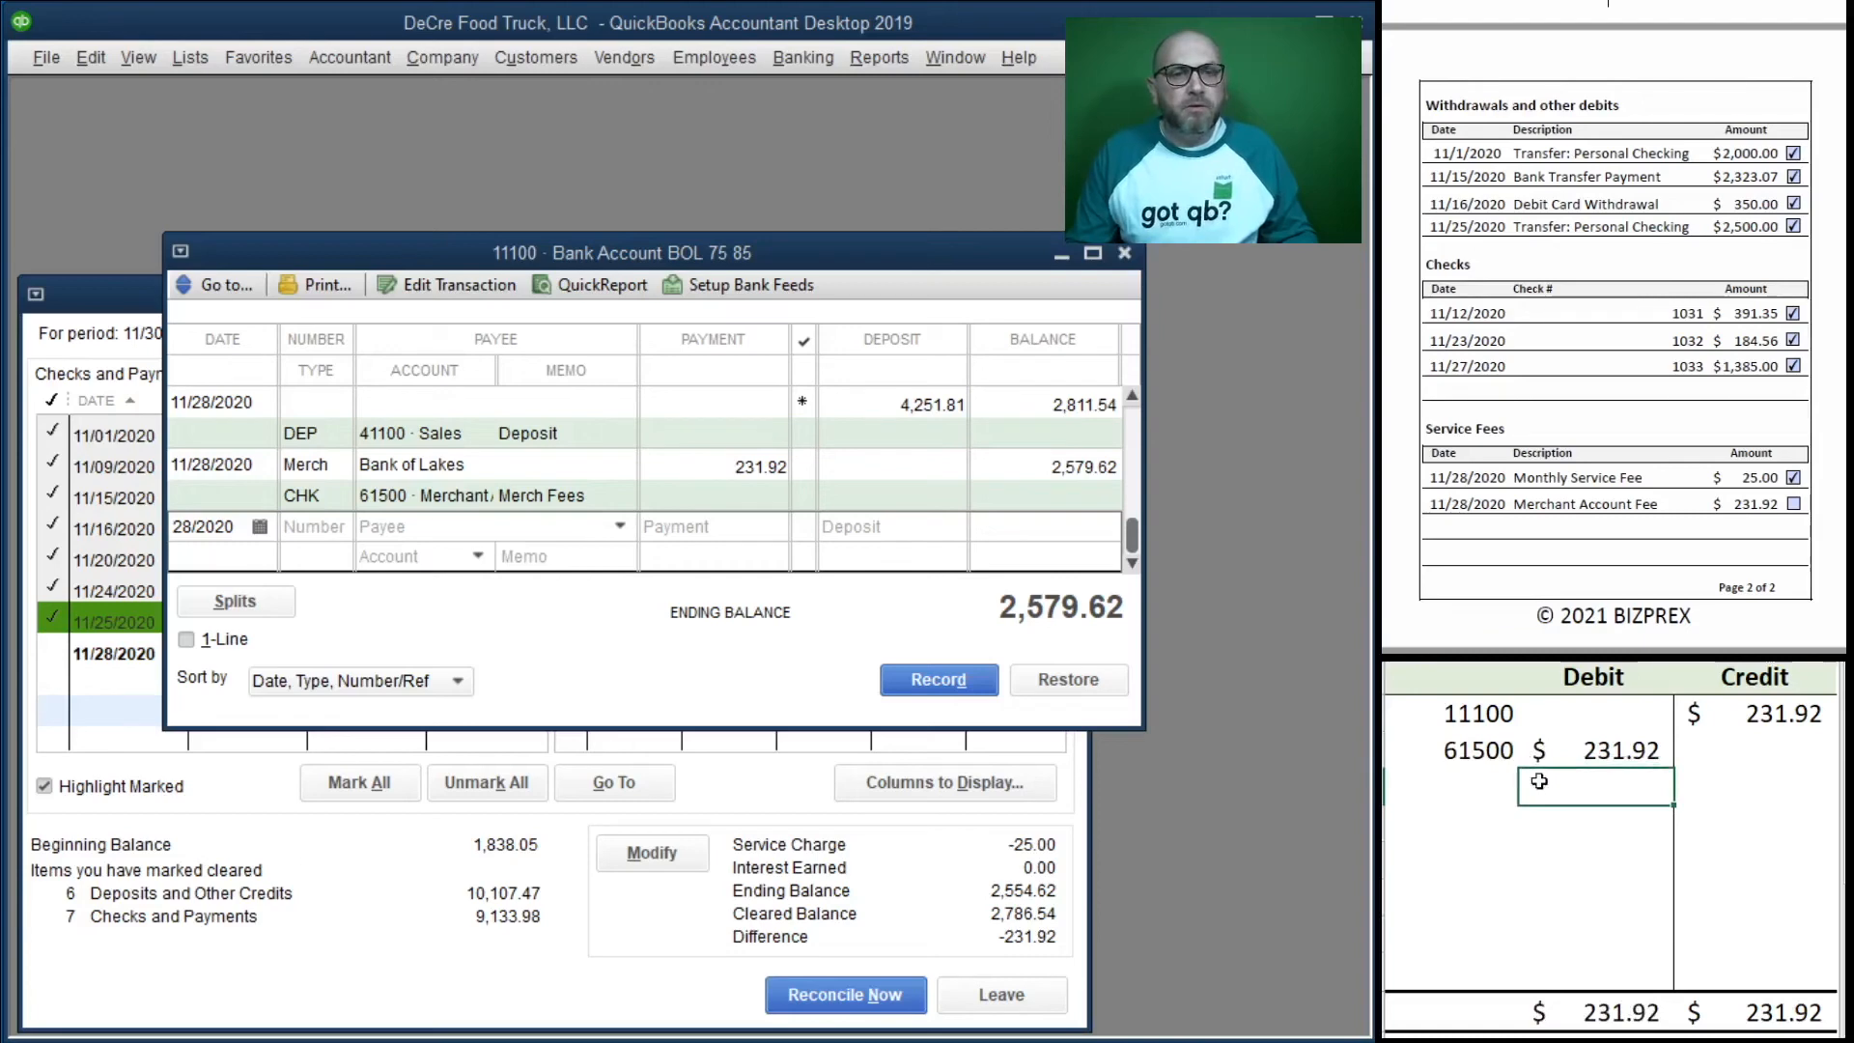
Step: Close the bank account register and clear the 11100 and 61500 entries from the debit and credit worksheet
click(986, 653)
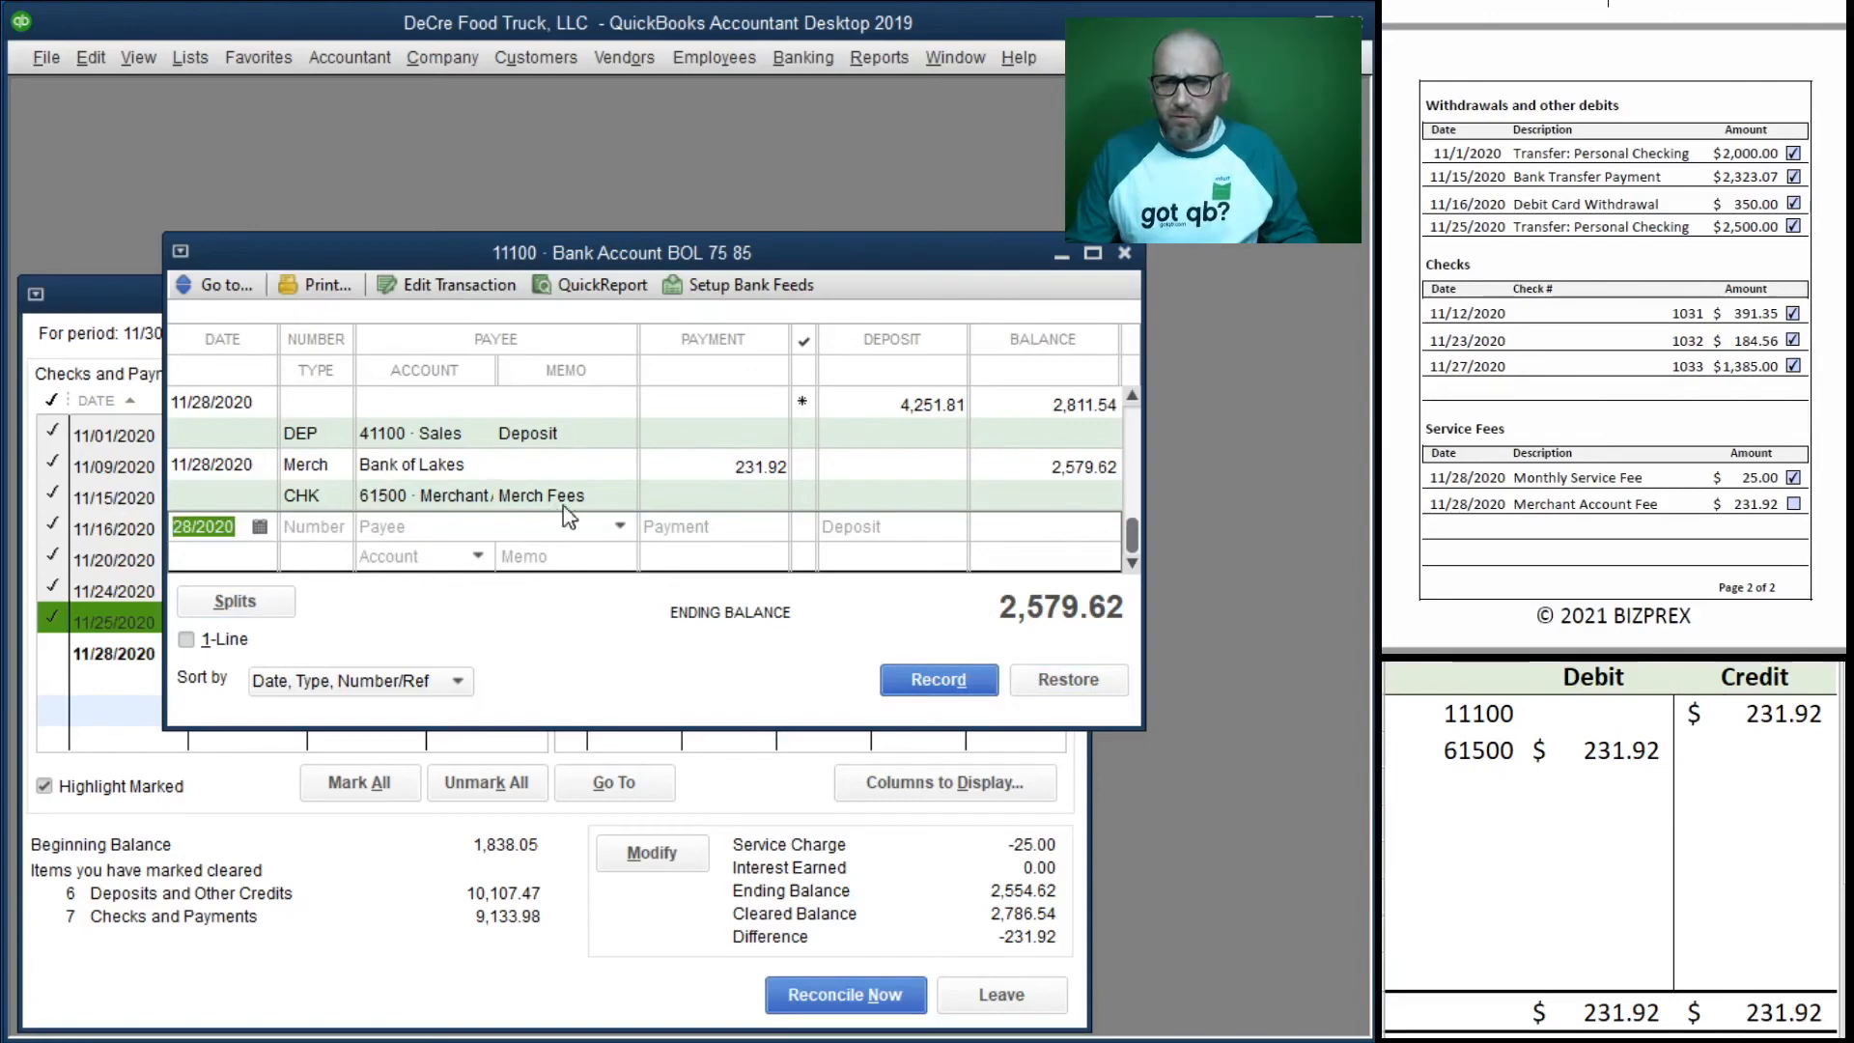
click(1126, 254)
click(1545, 784)
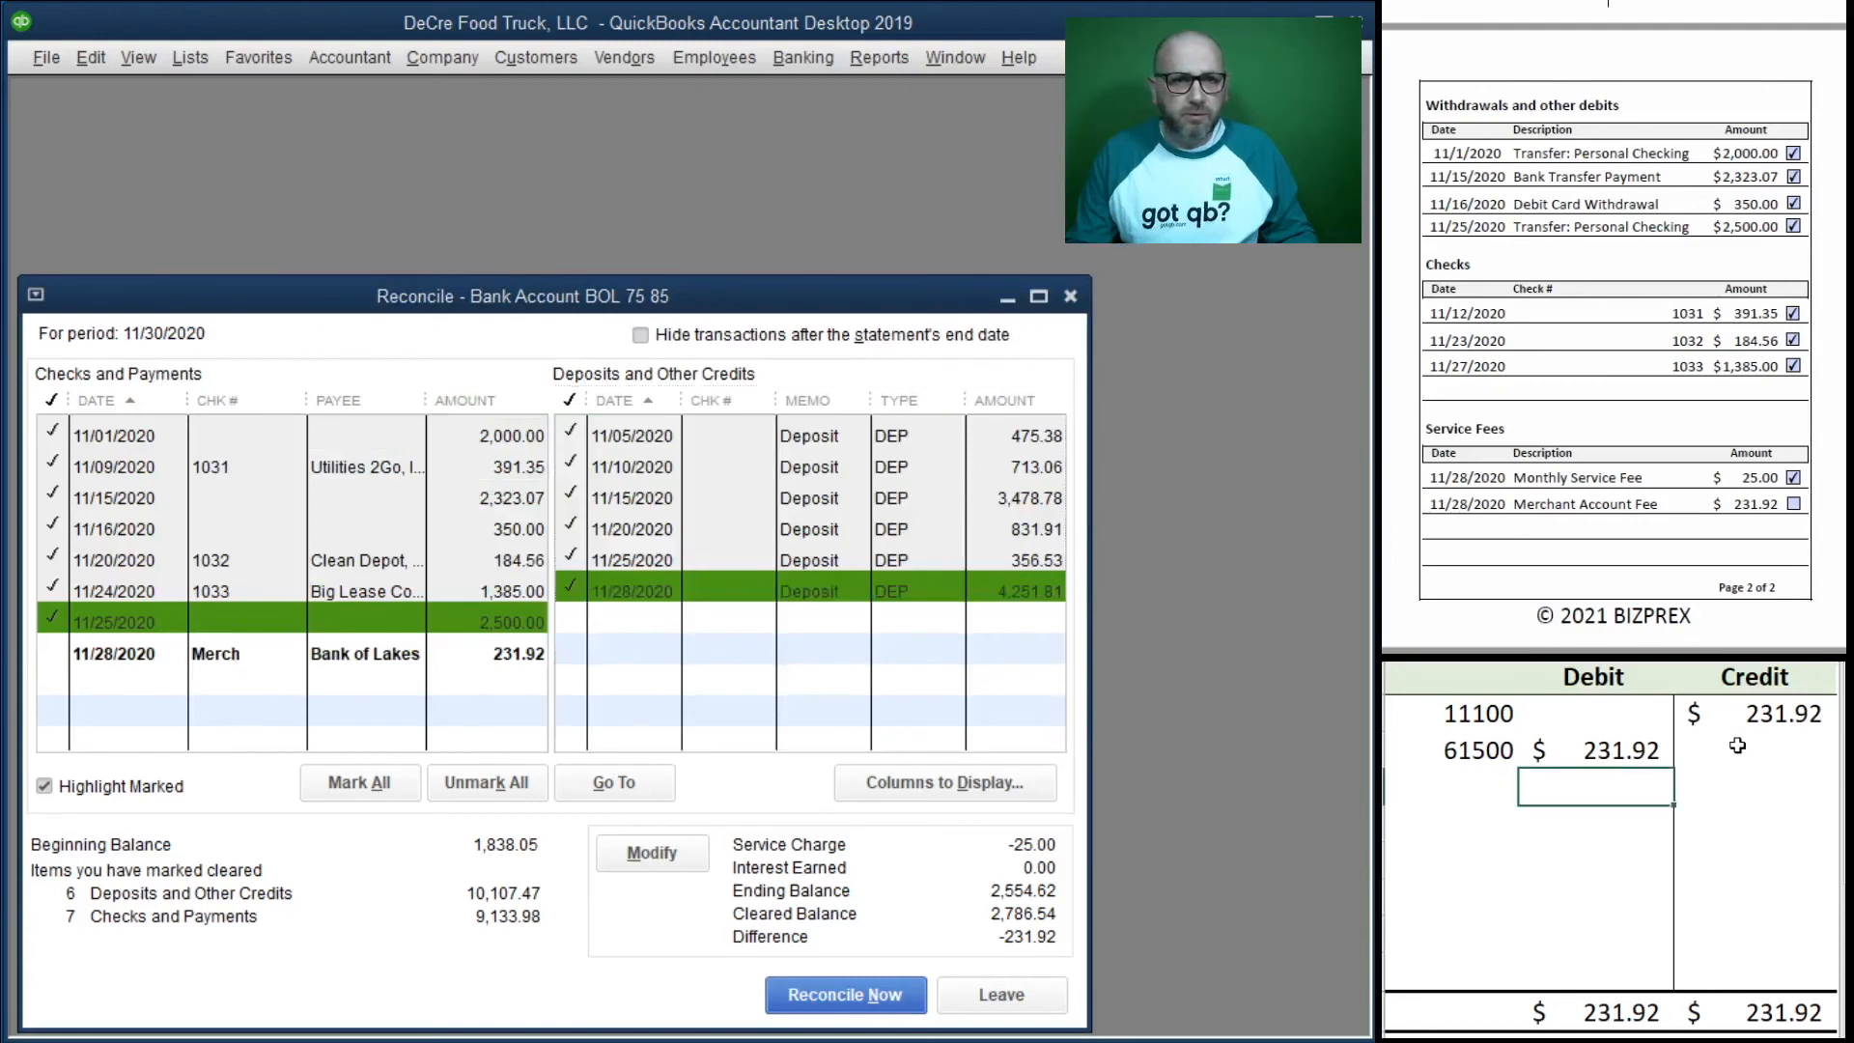
drag(1737, 745, 1416, 711)
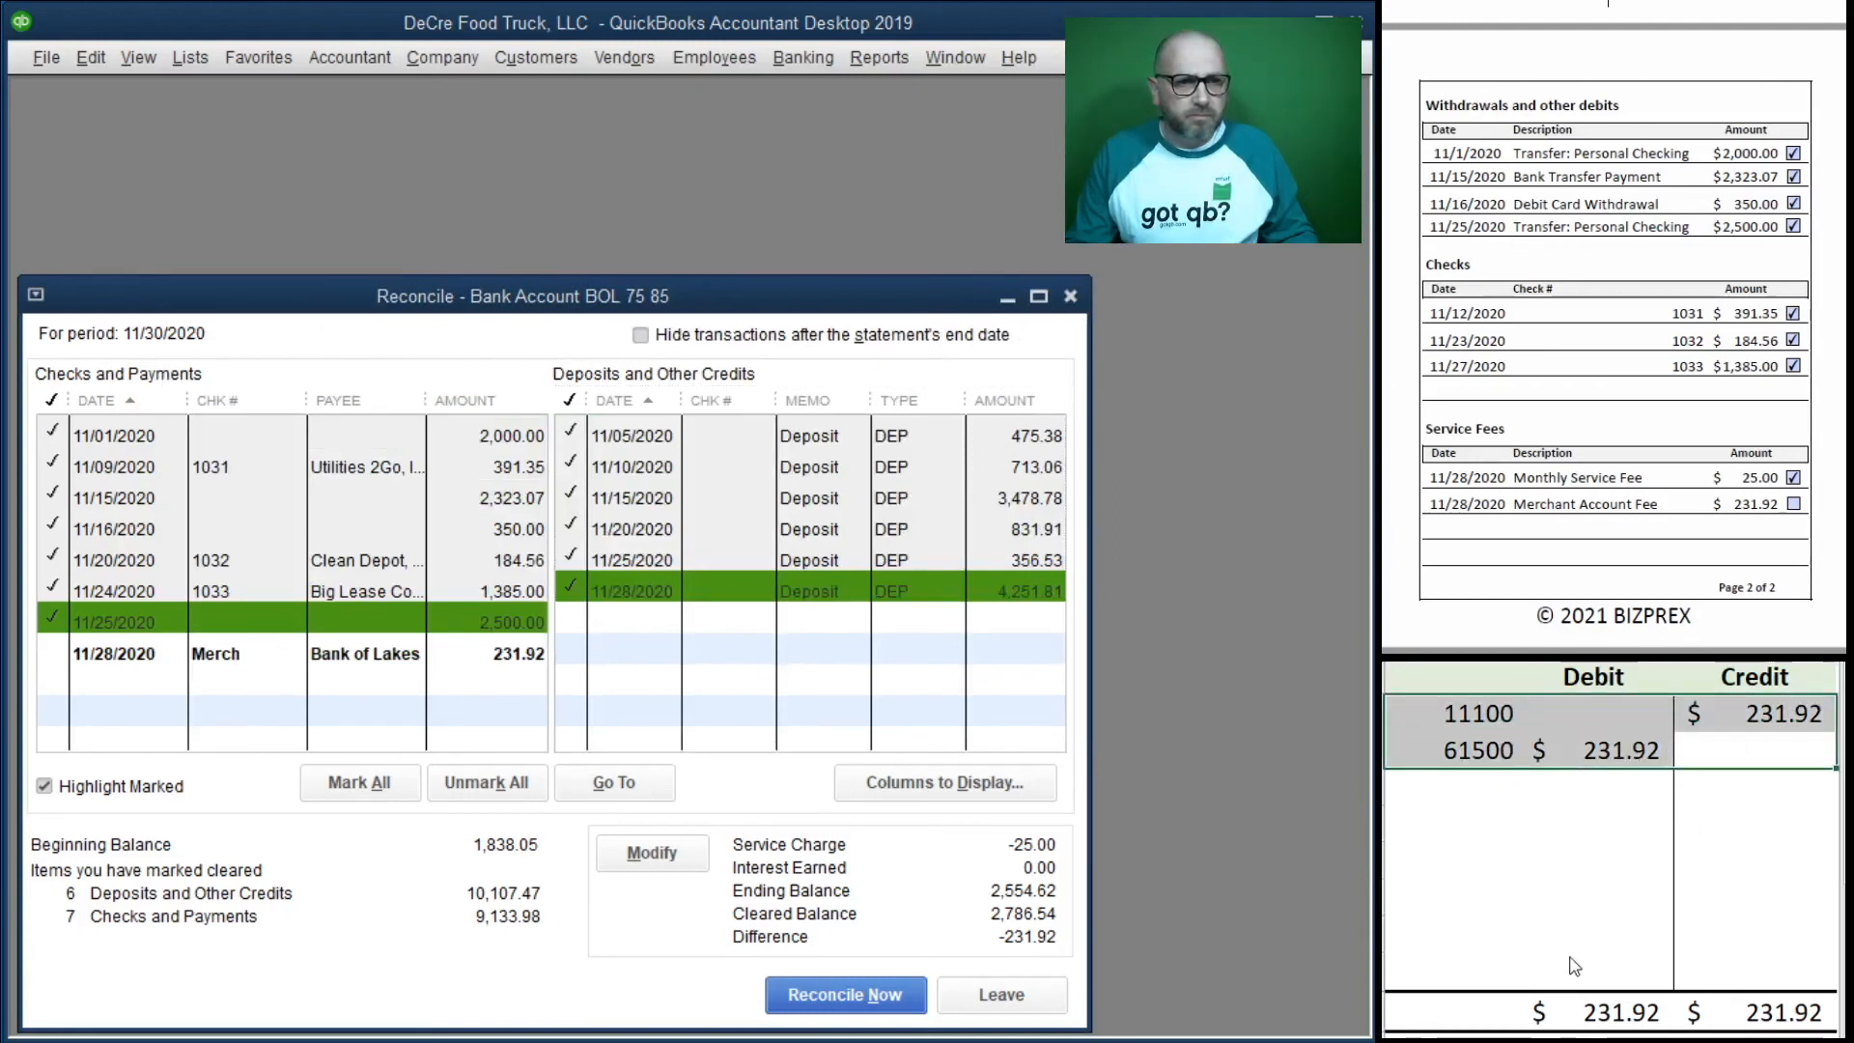
key(Delete)
Step: Mark the 231.92 merchant account fee as cleared on both the statement and the reconciliation, and reconcile the bank account
click(74, 656)
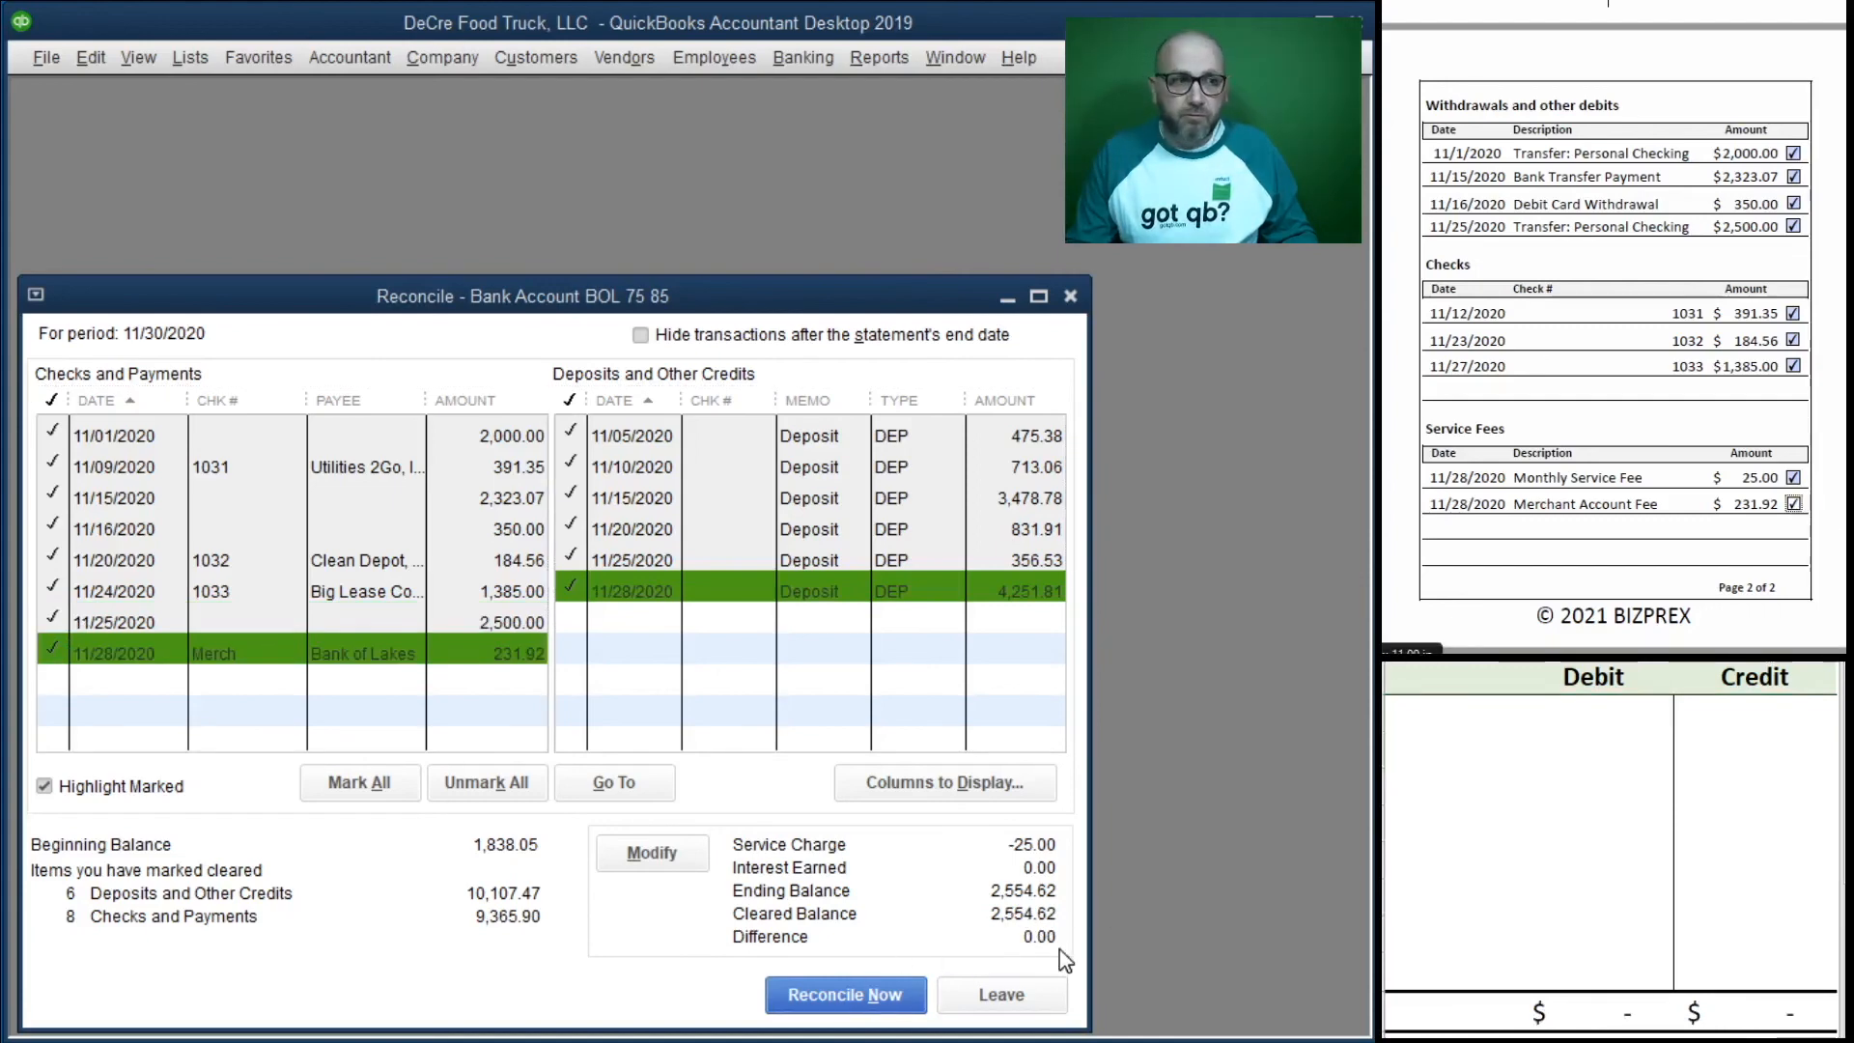
click(855, 983)
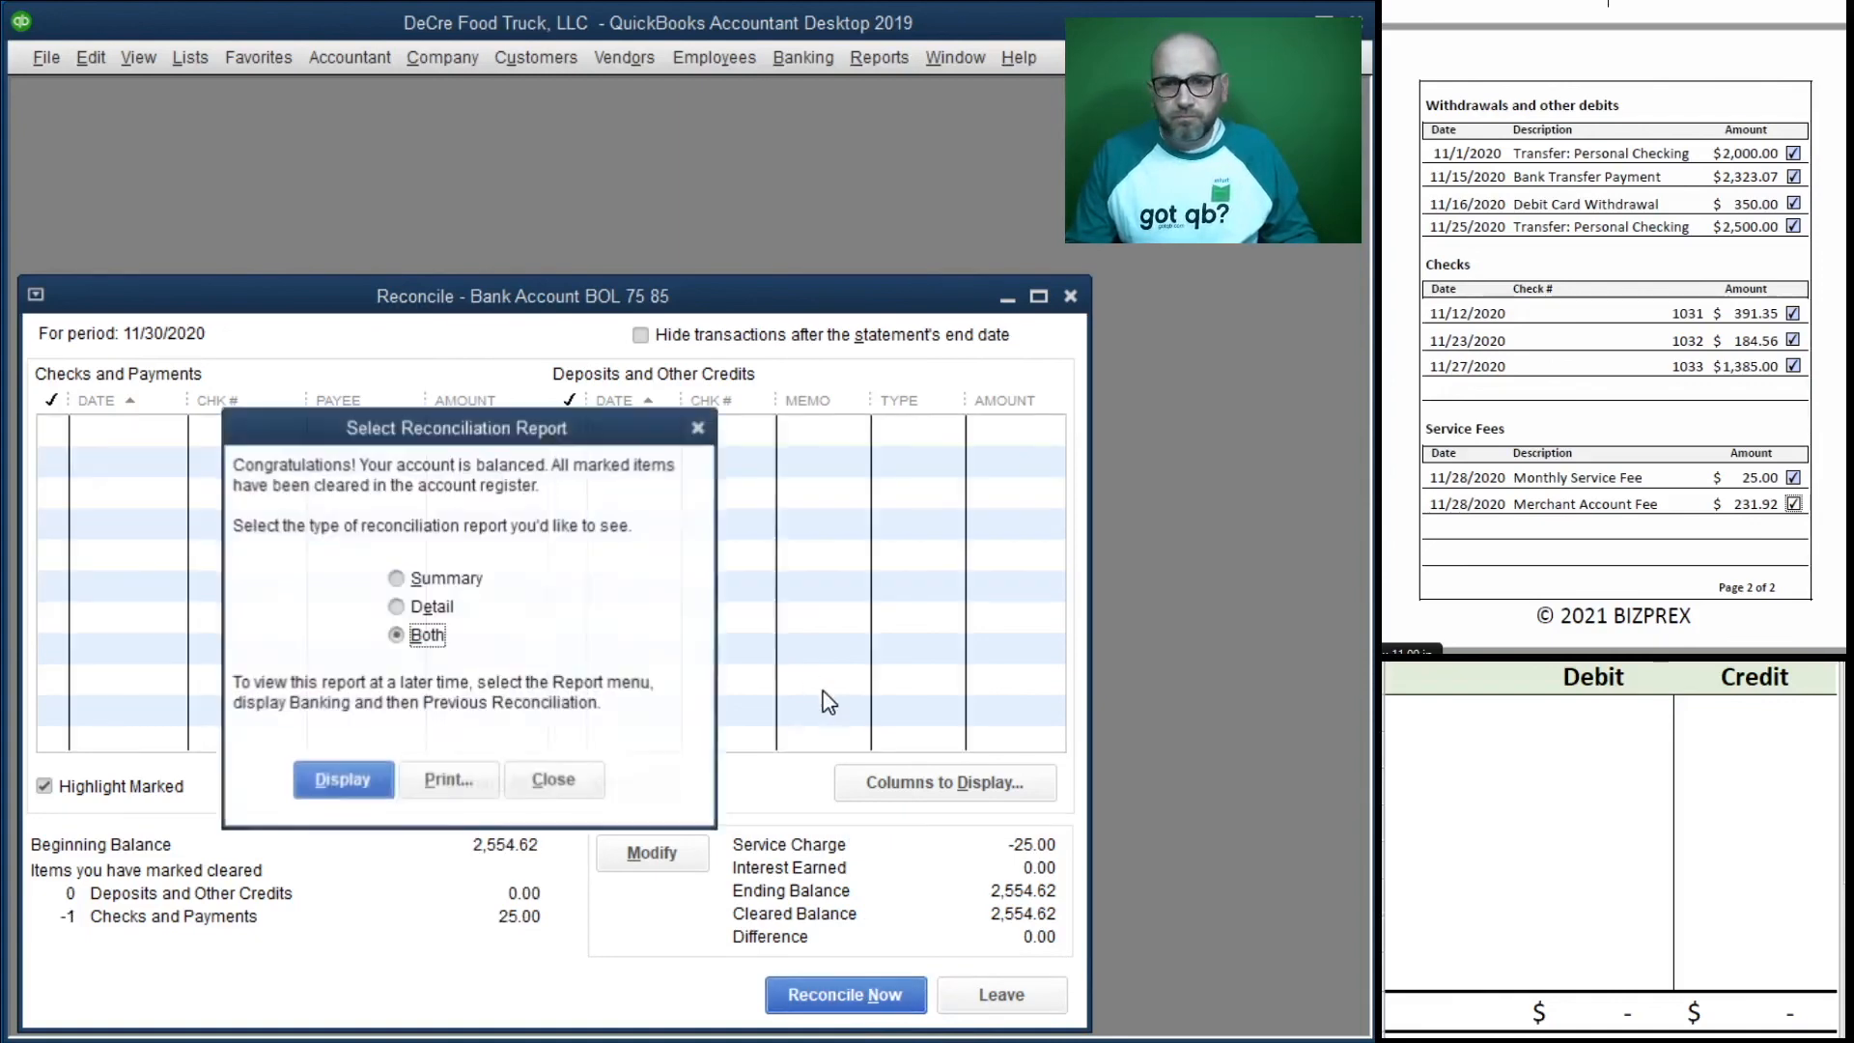
Step: Display both the summary and detail reconciliation reports, compare them with the bank statement, and close them
click(338, 780)
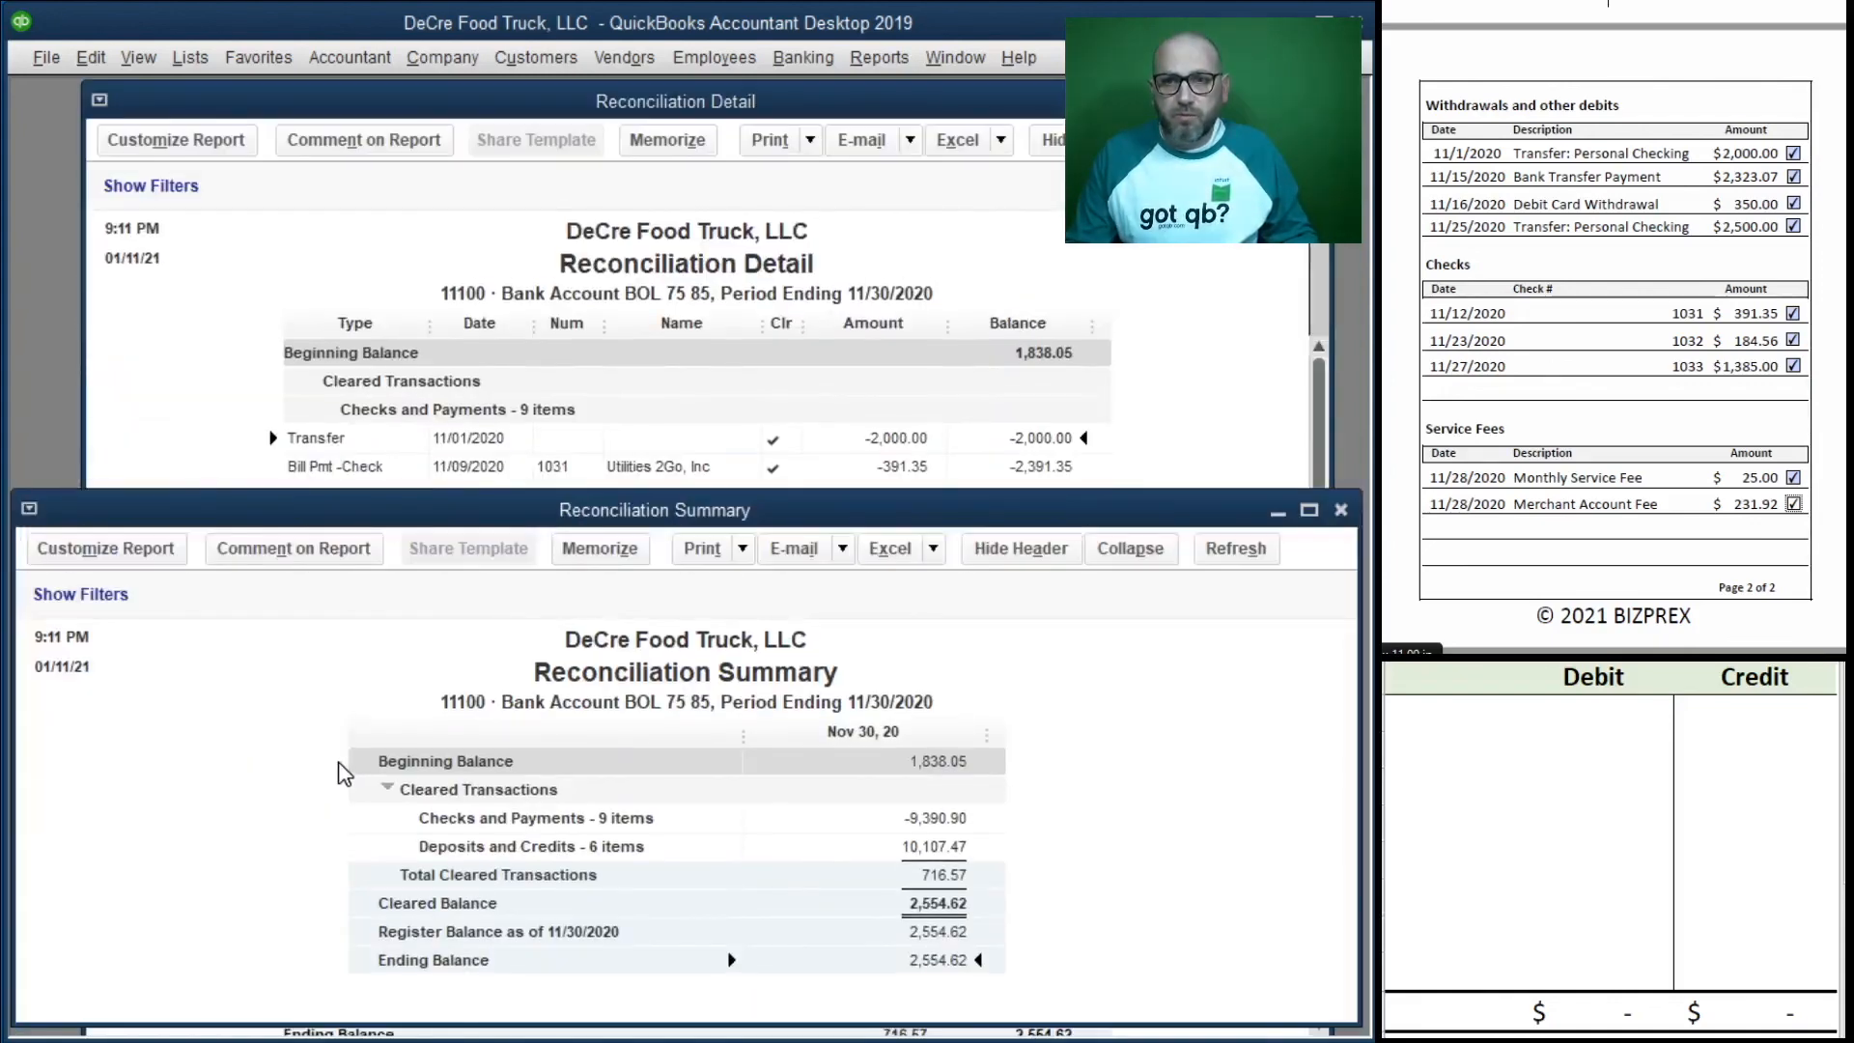
scroll(1527, 372, up, 6)
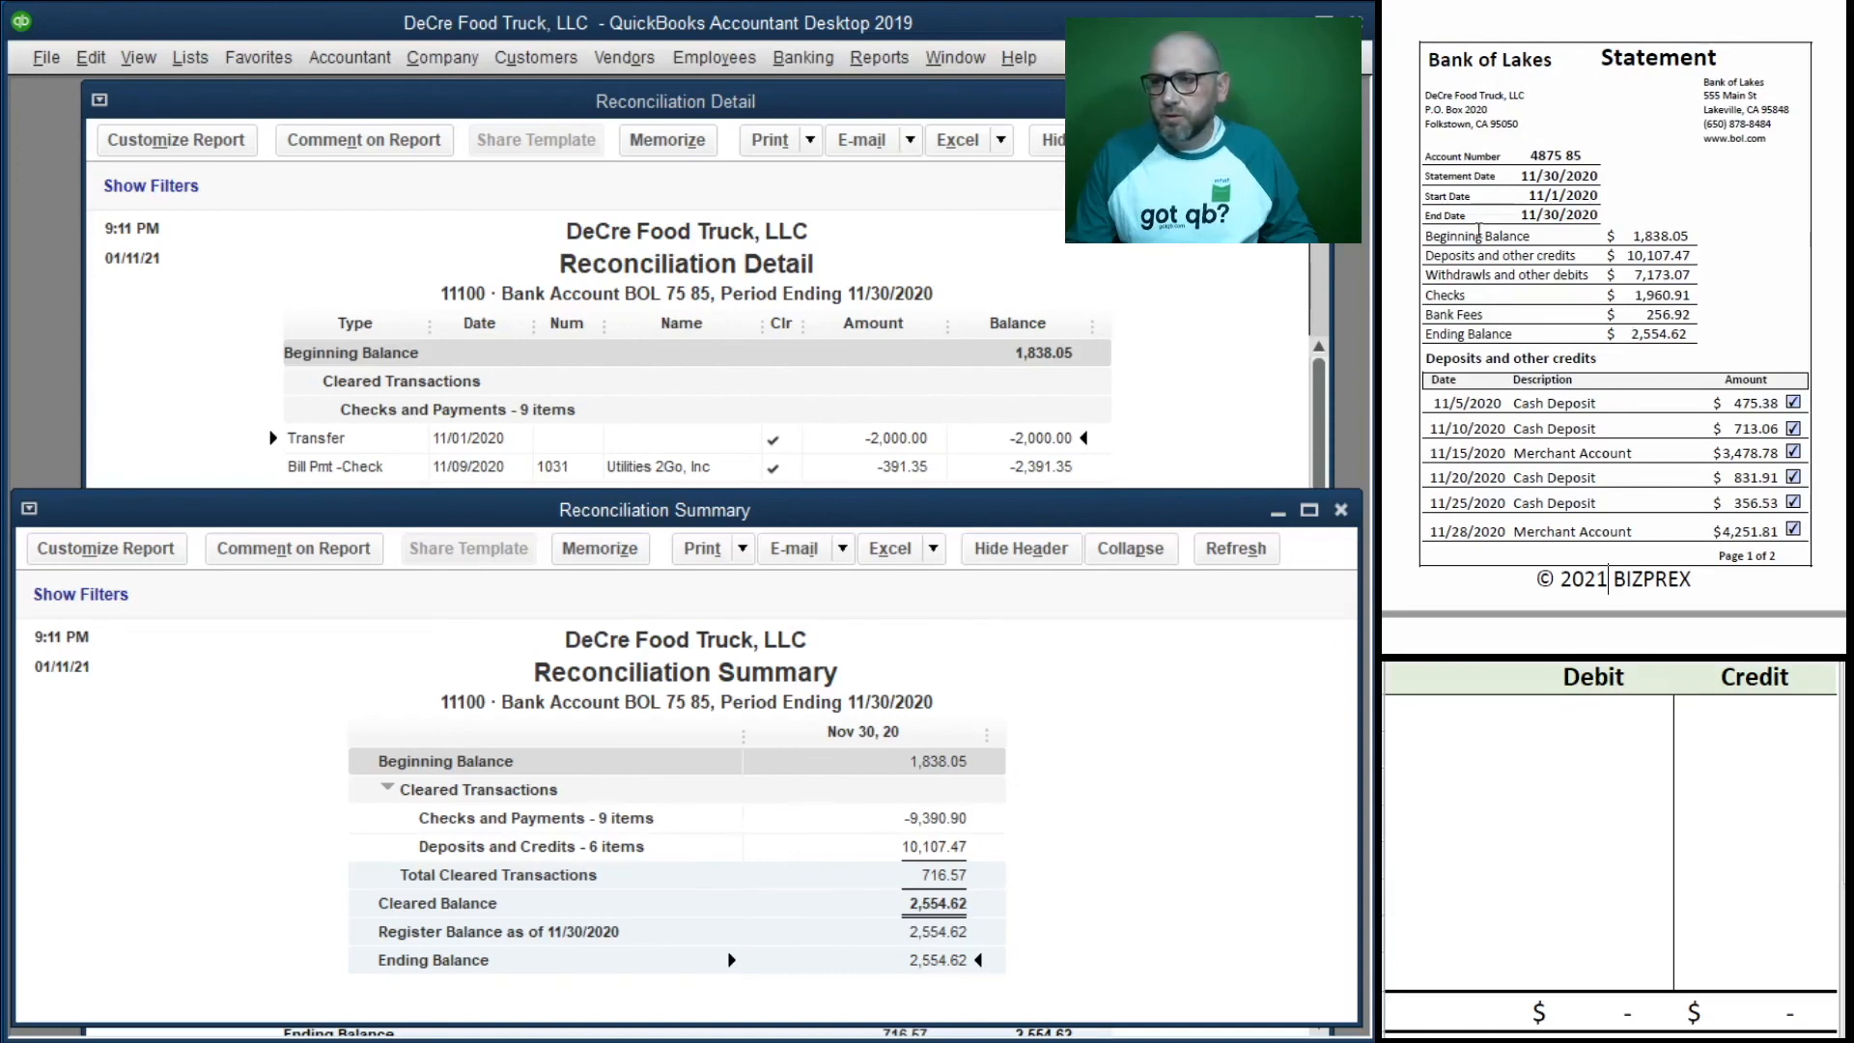
click(1340, 510)
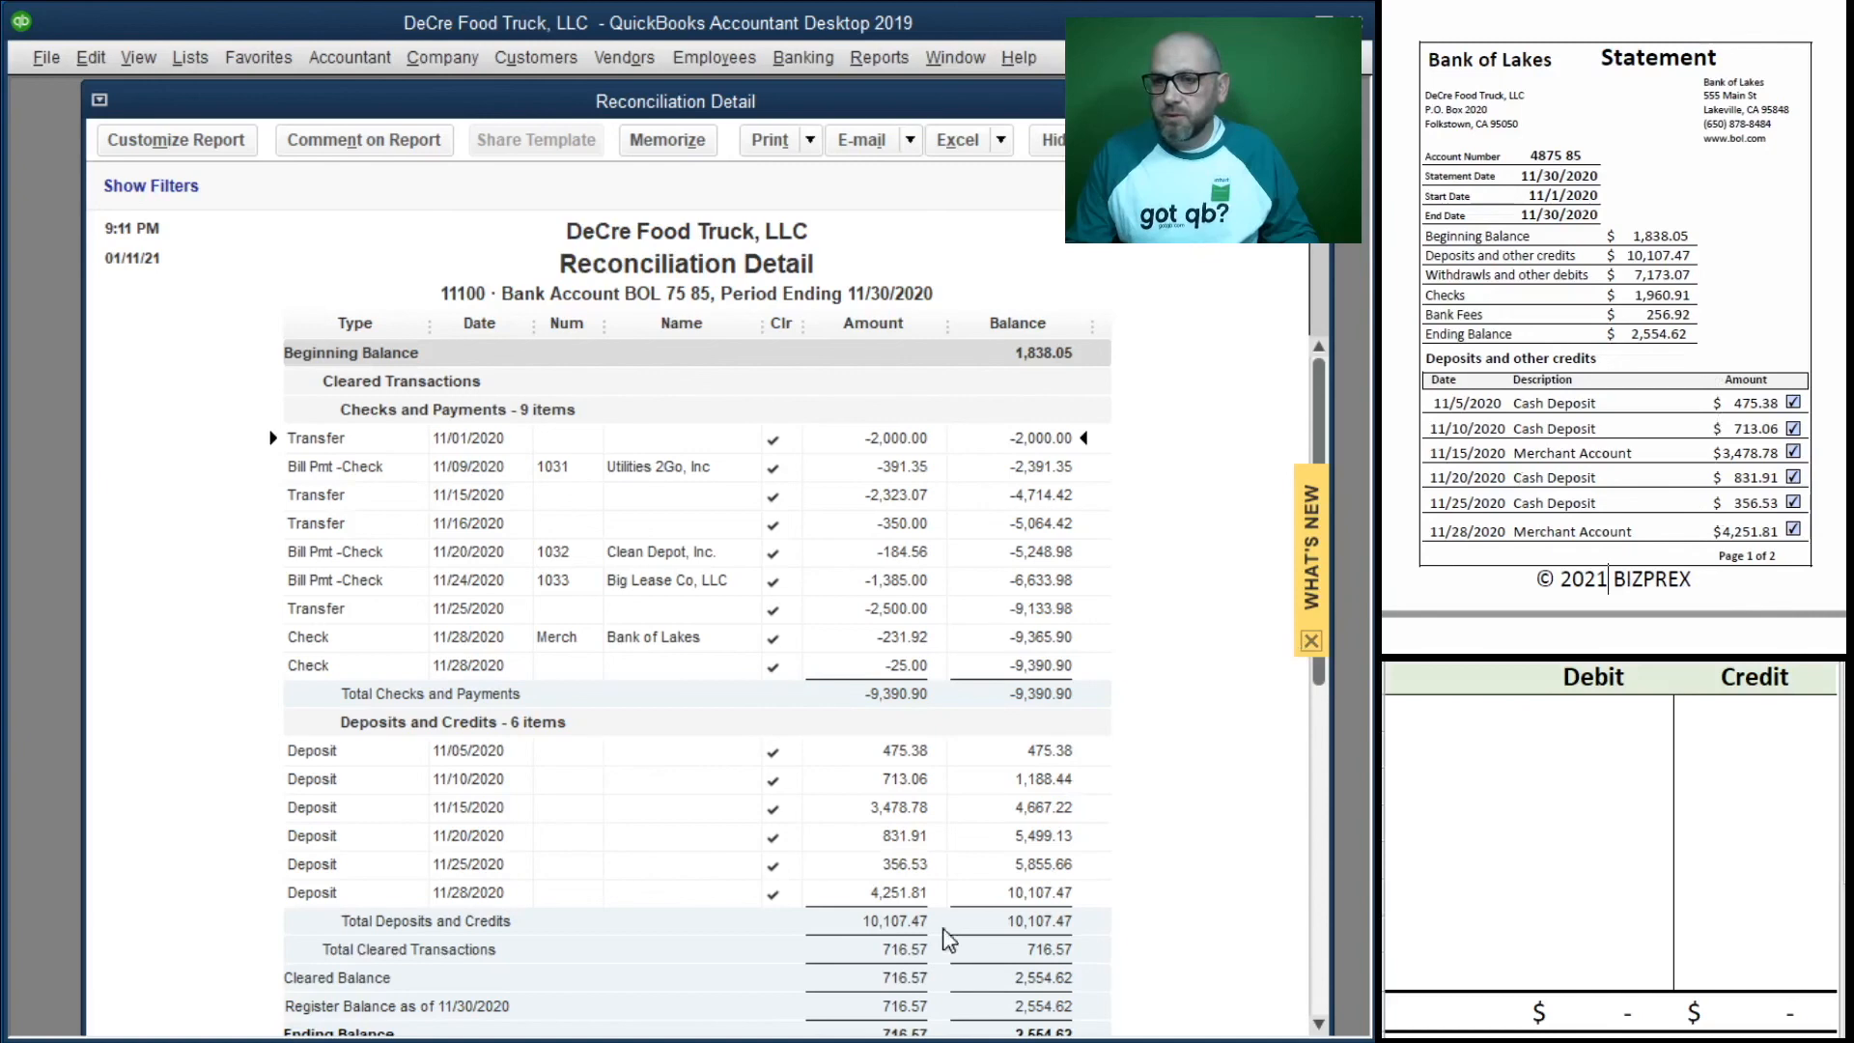
scroll(1555, 438, down, 6)
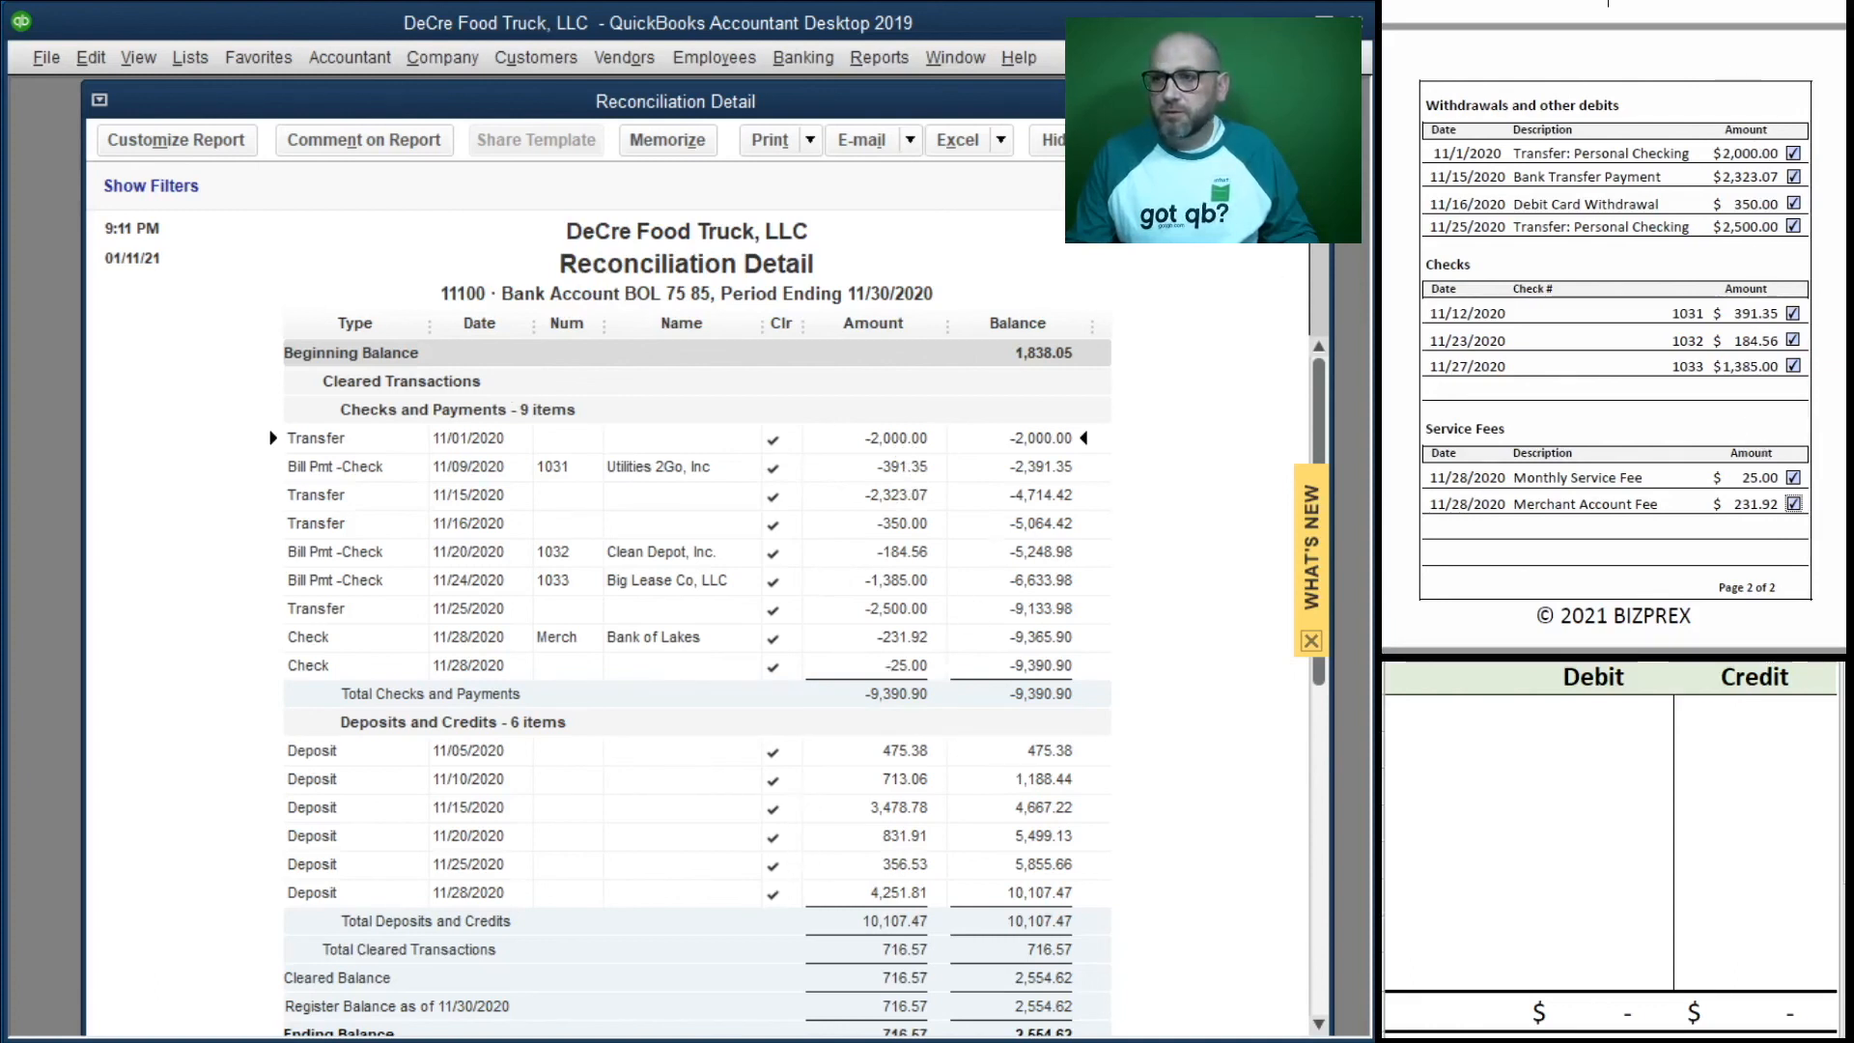
key(Escape)
scroll(1684, 319, down, 7)
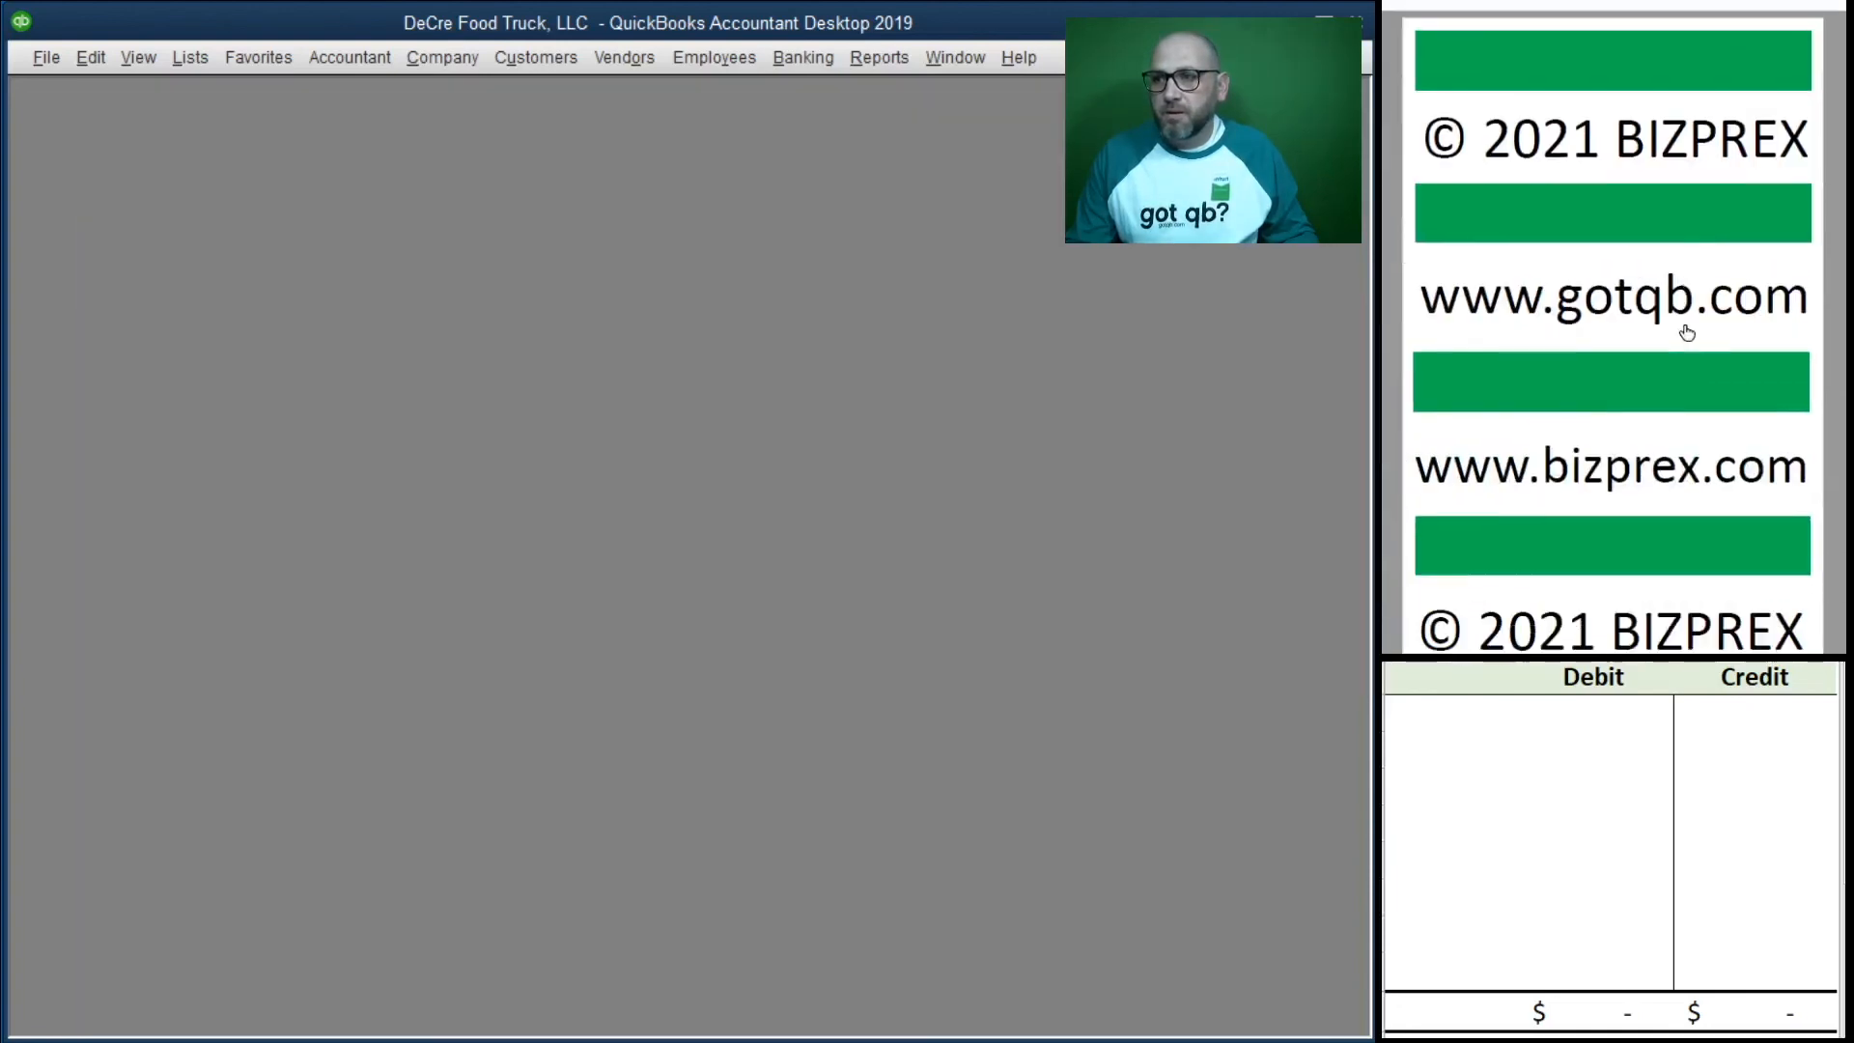